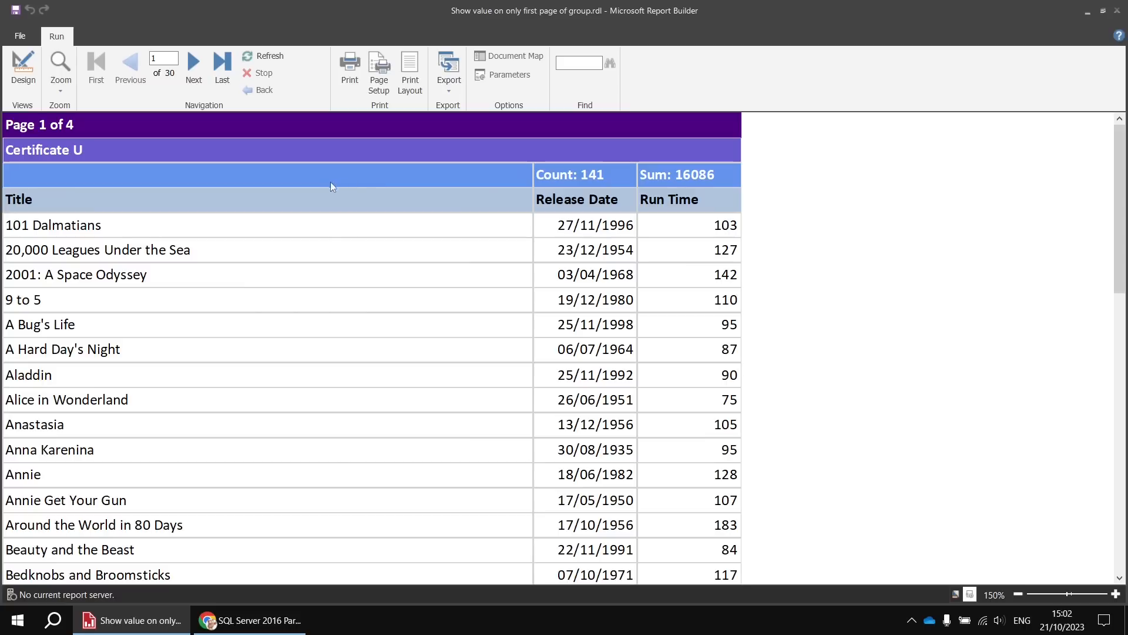
- Page forward through the finished report preview to compare the Certificate group header rows on each page
{"action": "left_click", "coordinate": [192, 69]}
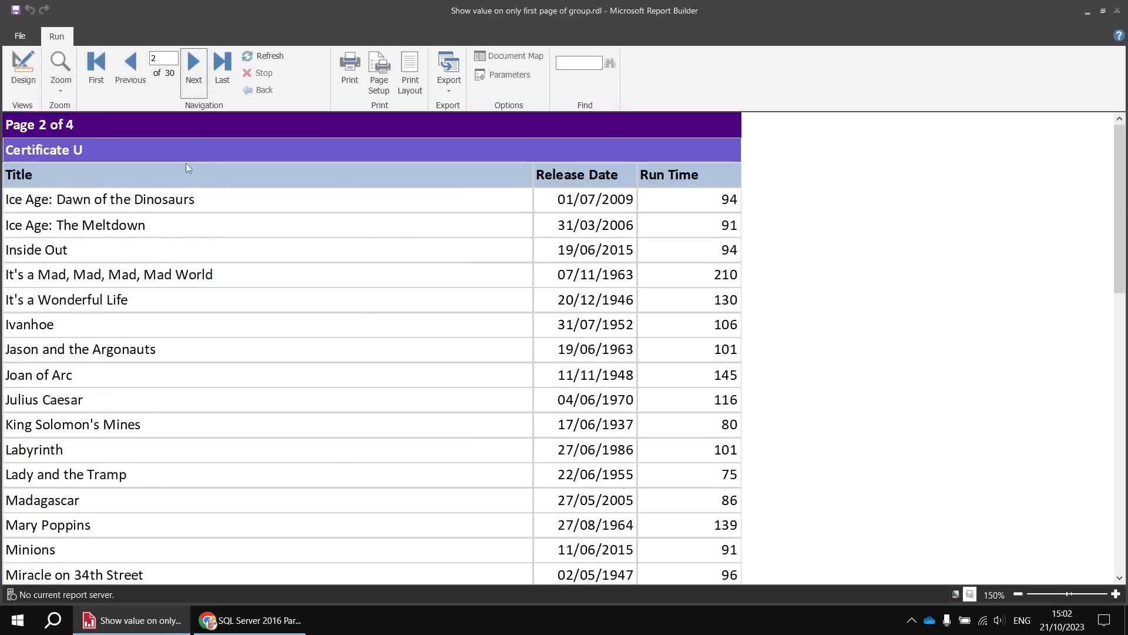
{"action": "left_click", "coordinate": [193, 67]}
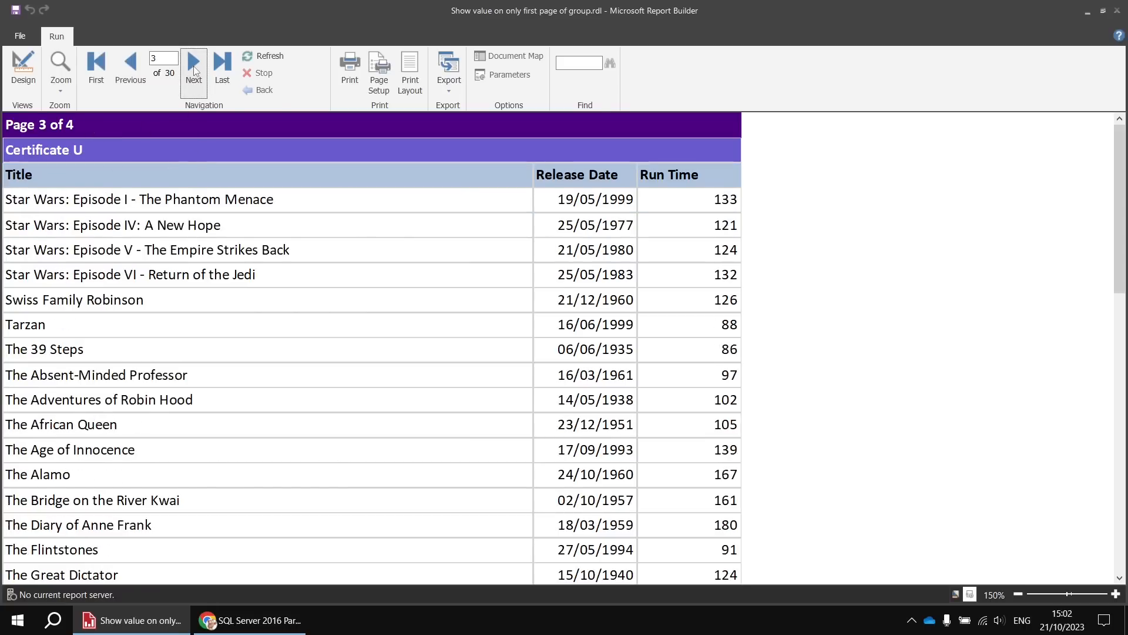
{"action": "left_click", "coordinate": [193, 67]}
{"action": "left_click", "coordinate": [193, 66]}
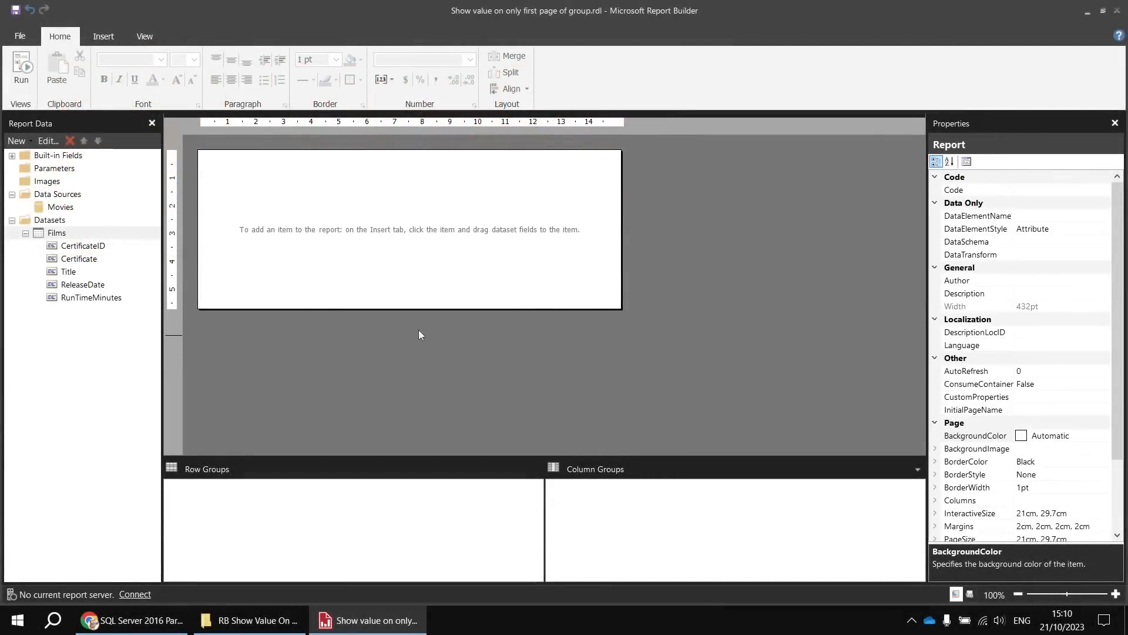
- For the Movies data source, view the Wise Owl Movies Database video page in Chrome and return to Report Builder
{"action": "left_click", "coordinate": [81, 209]}
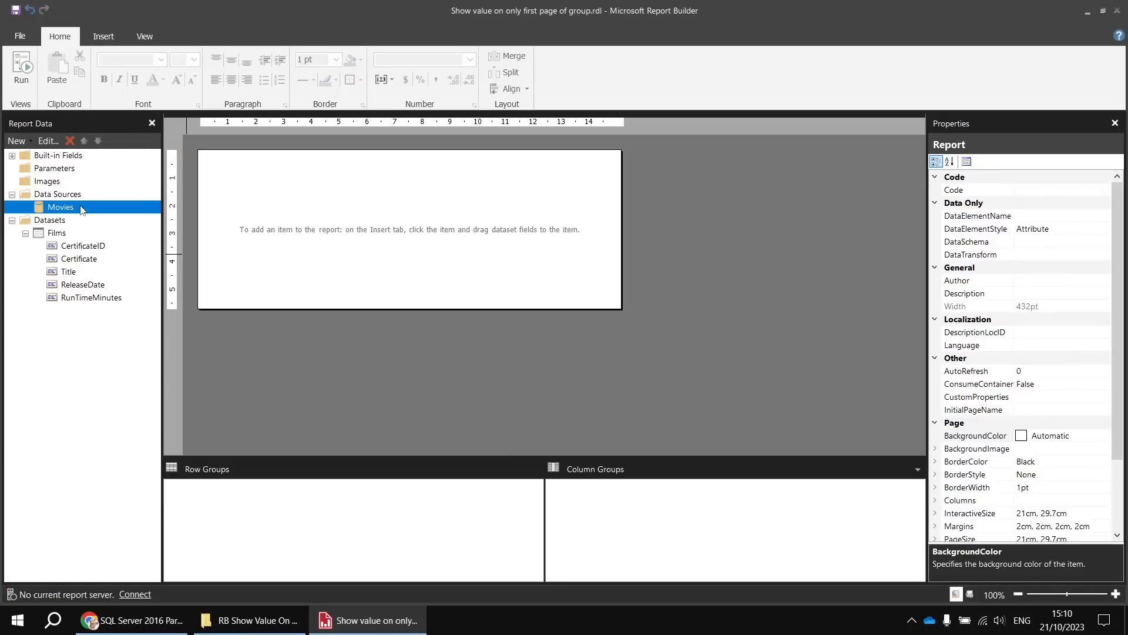
{"action": "left_click", "coordinate": [147, 628]}
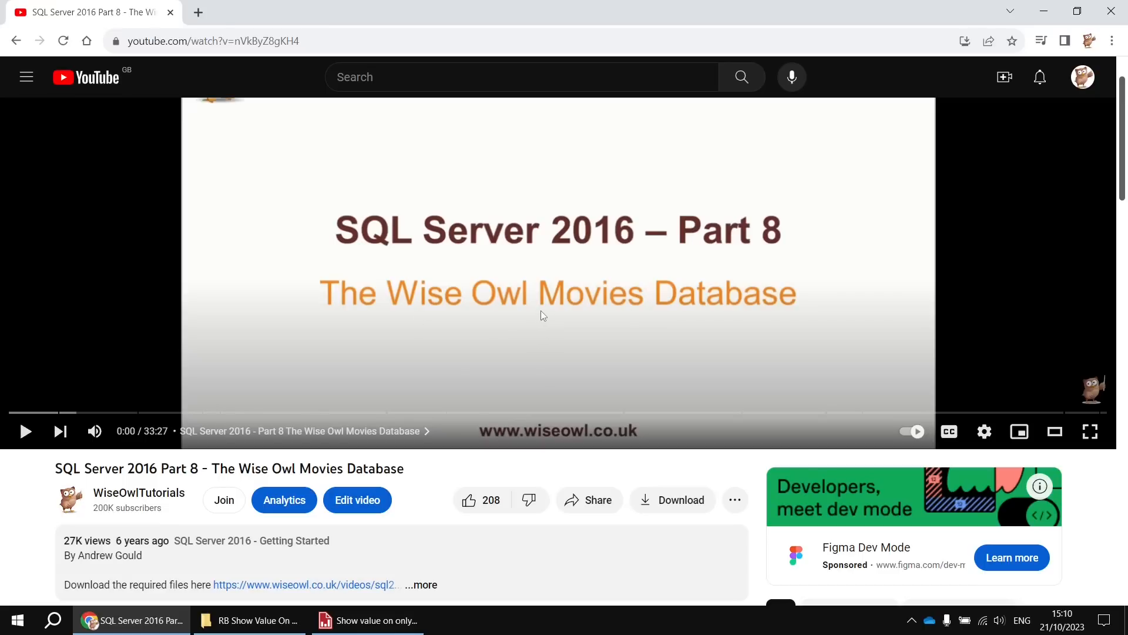
{"action": "left_click", "coordinate": [418, 631]}
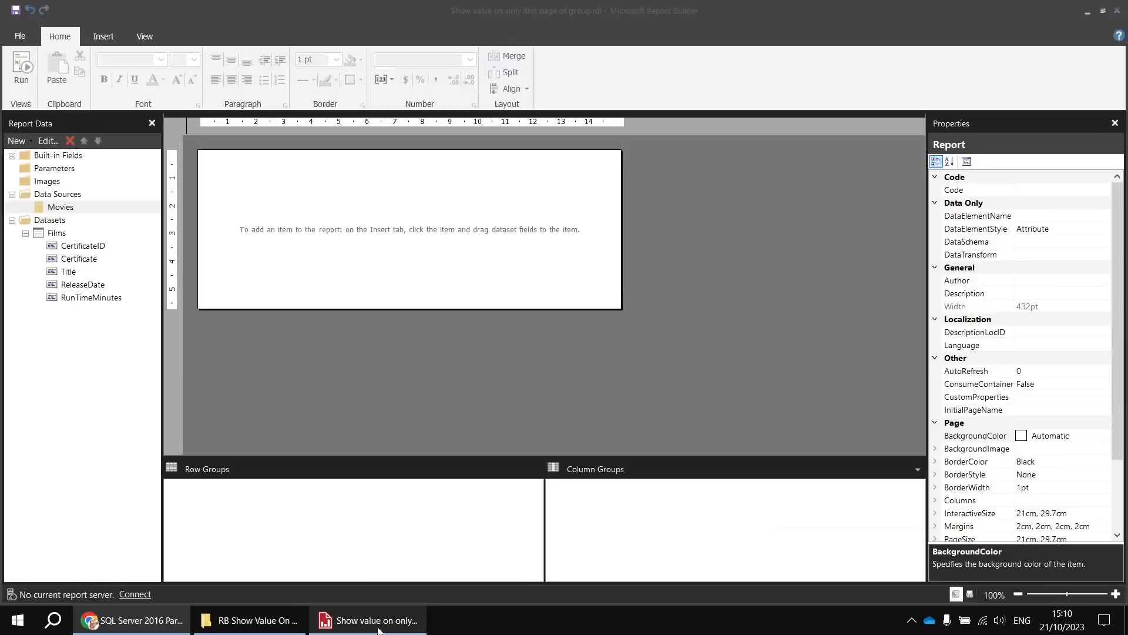
- Review the query in the Films dataset's properties and close them without changes
{"action": "left_click", "coordinate": [71, 235]}
{"action": "right_click", "coordinate": [72, 236]}
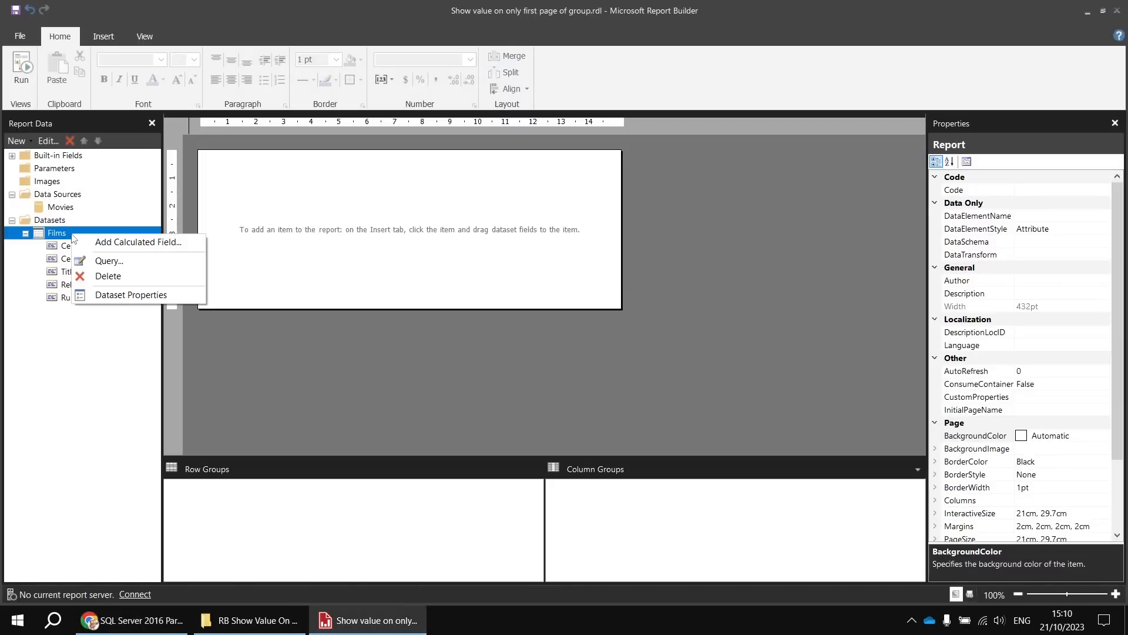
{"action": "left_click", "coordinate": [127, 296]}
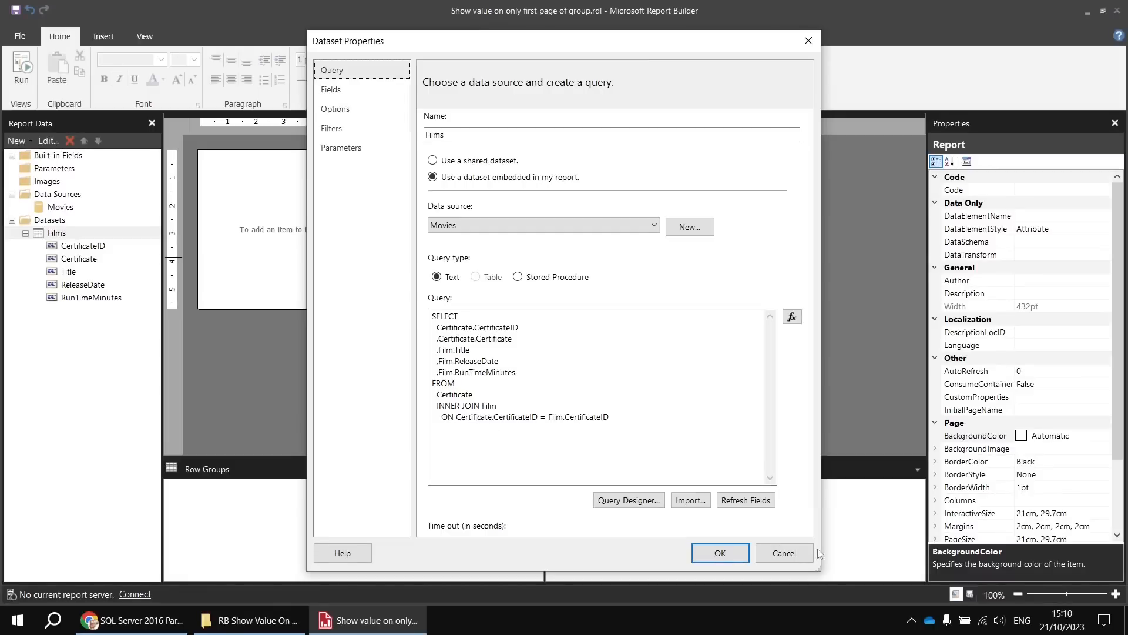
{"action": "left_click", "coordinate": [786, 553]}
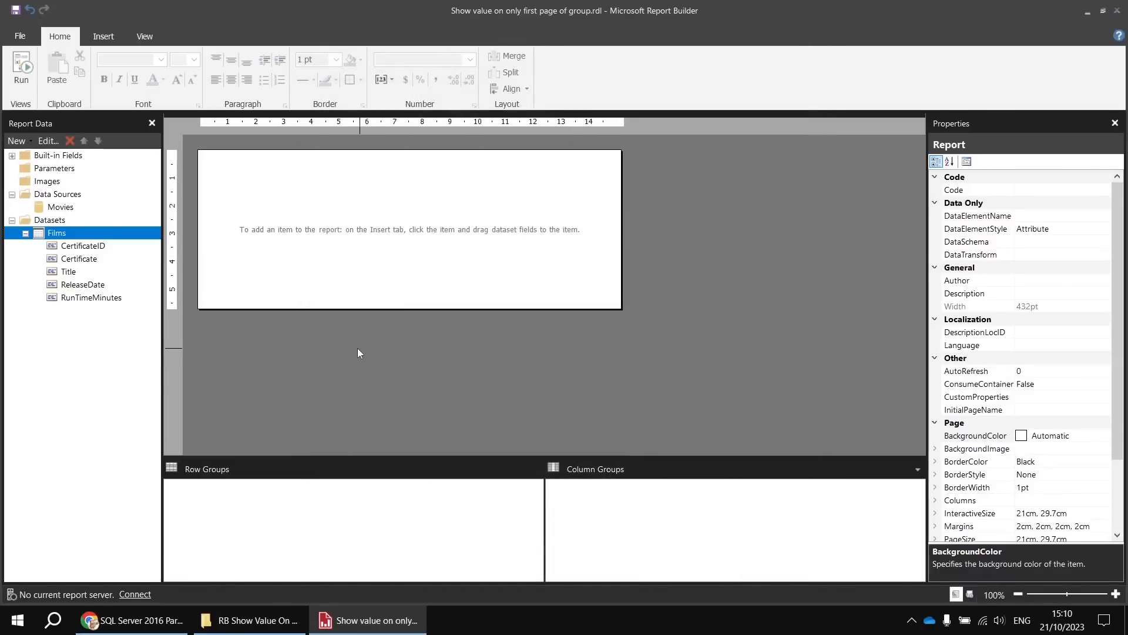
- Insert a table at the report body's upper-left corner with Title, ReleaseDate and RunTimeMinutes in its data row
{"action": "right_click", "coordinate": [201, 154]}
{"action": "mouse_move", "coordinate": [253, 207]}
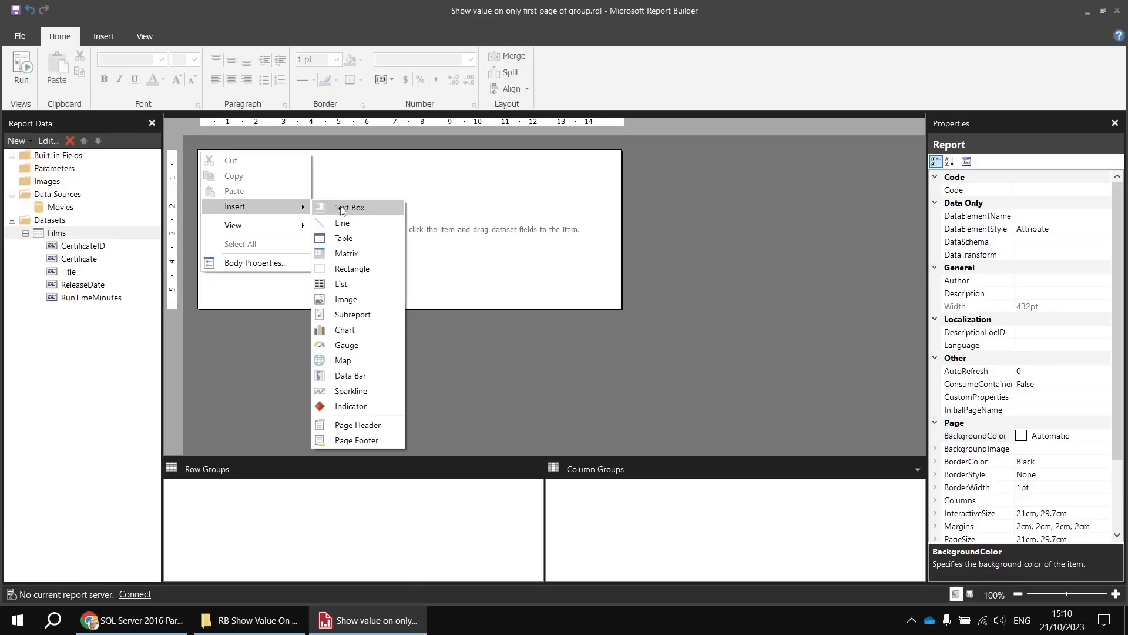
{"action": "left_click", "coordinate": [365, 239]}
{"action": "left_click", "coordinate": [263, 176]}
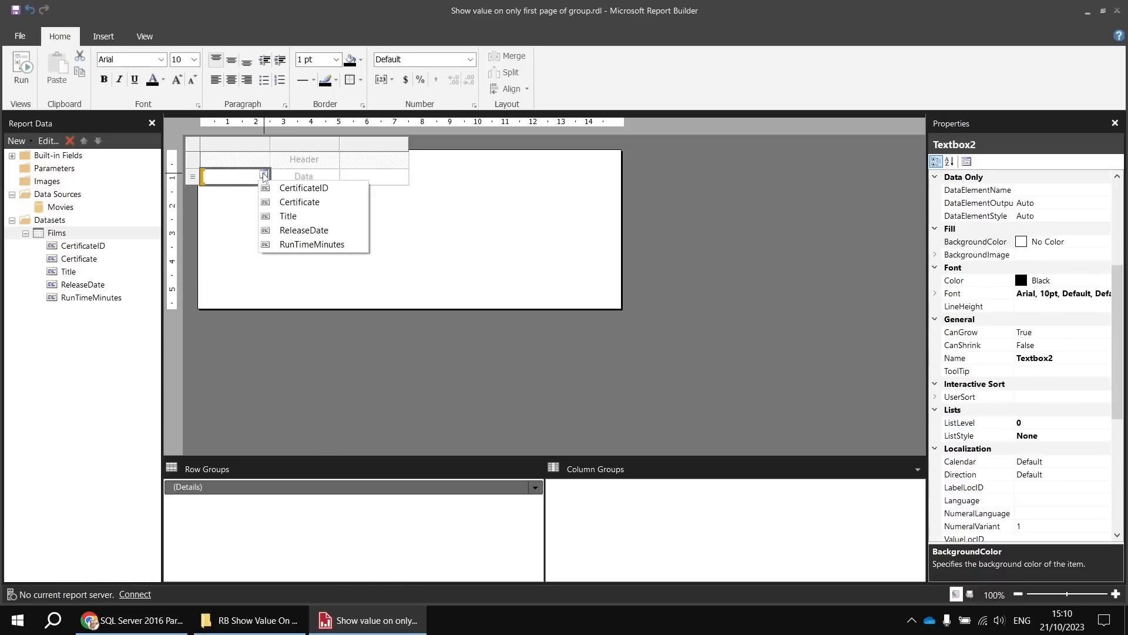
{"action": "left_click", "coordinate": [294, 216]}
{"action": "left_click", "coordinate": [336, 177]}
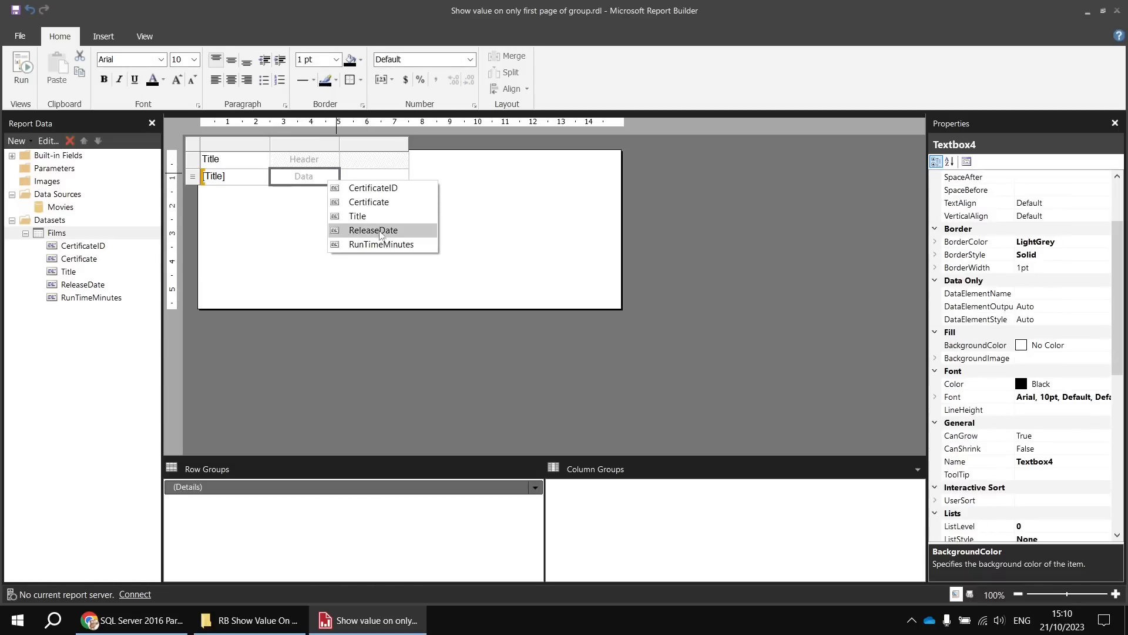
{"action": "left_click", "coordinate": [356, 230]}
{"action": "left_click", "coordinate": [405, 177]}
{"action": "left_click", "coordinate": [453, 243]}
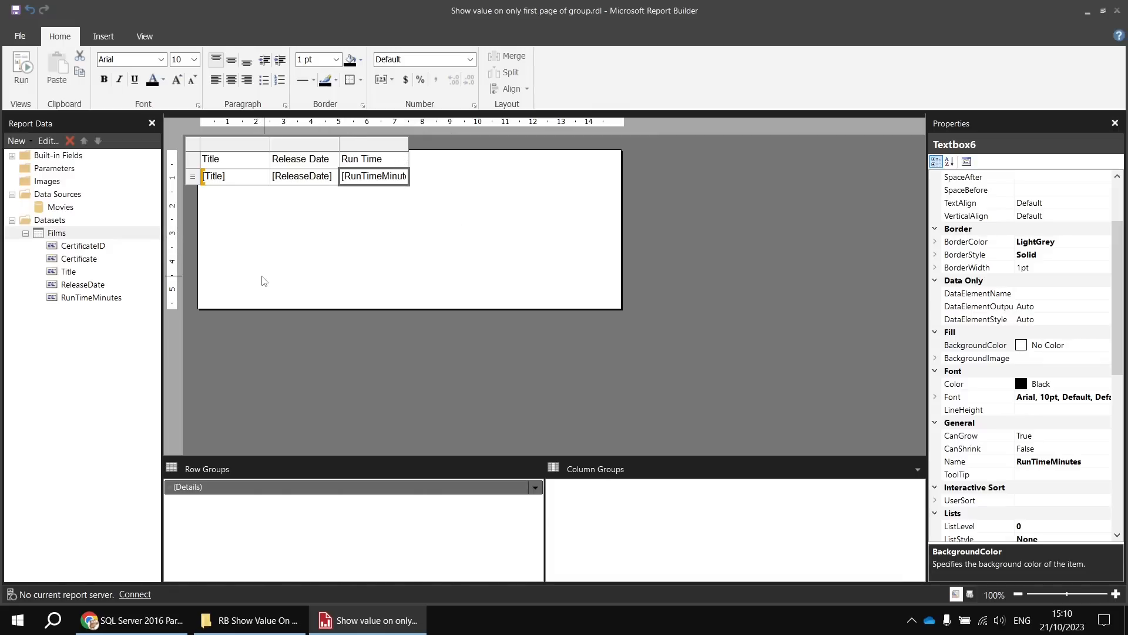
- Add a parent row group to the details, grouped by CertificateID and with a group header
{"action": "right_click", "coordinate": [317, 488]}
{"action": "mouse_move", "coordinate": [319, 493]}
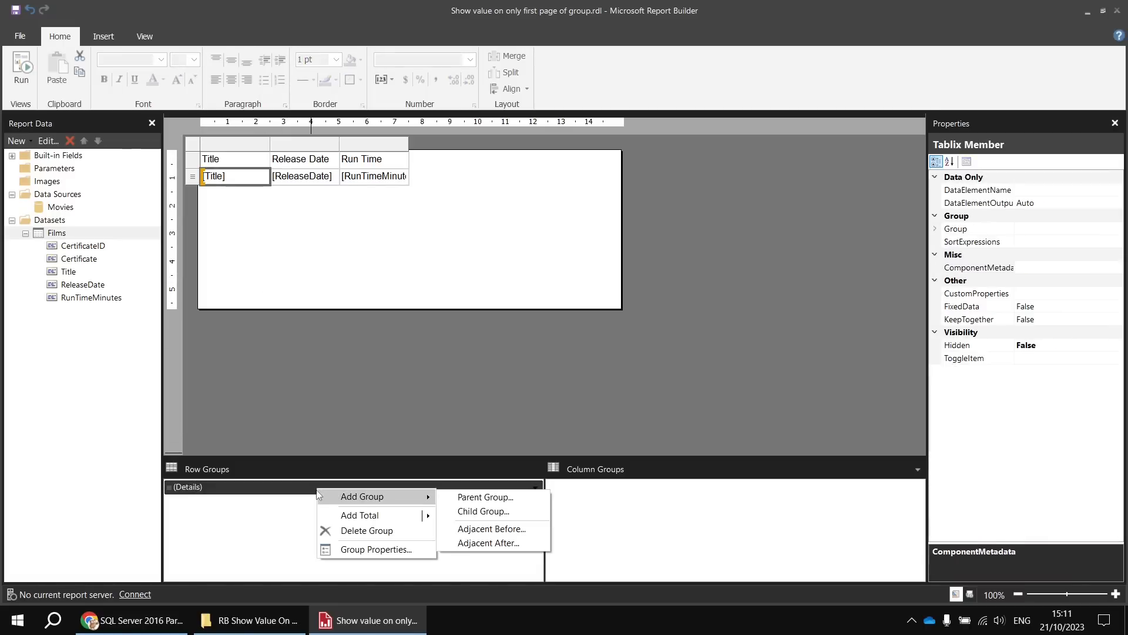
{"action": "left_click", "coordinate": [460, 497]}
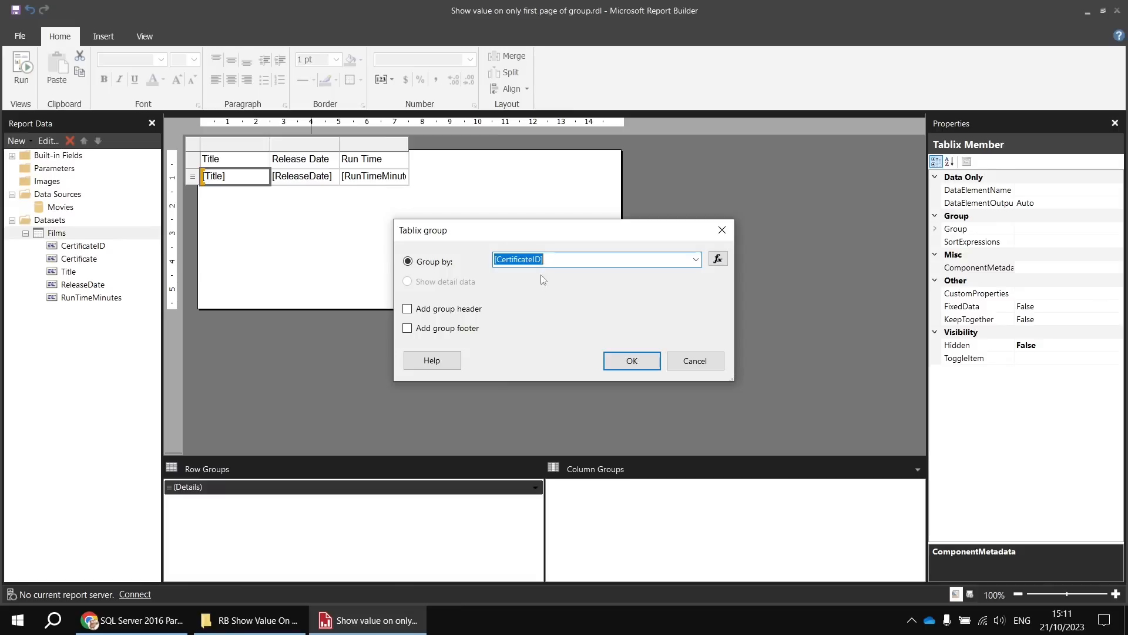
{"action": "left_click", "coordinate": [409, 309]}
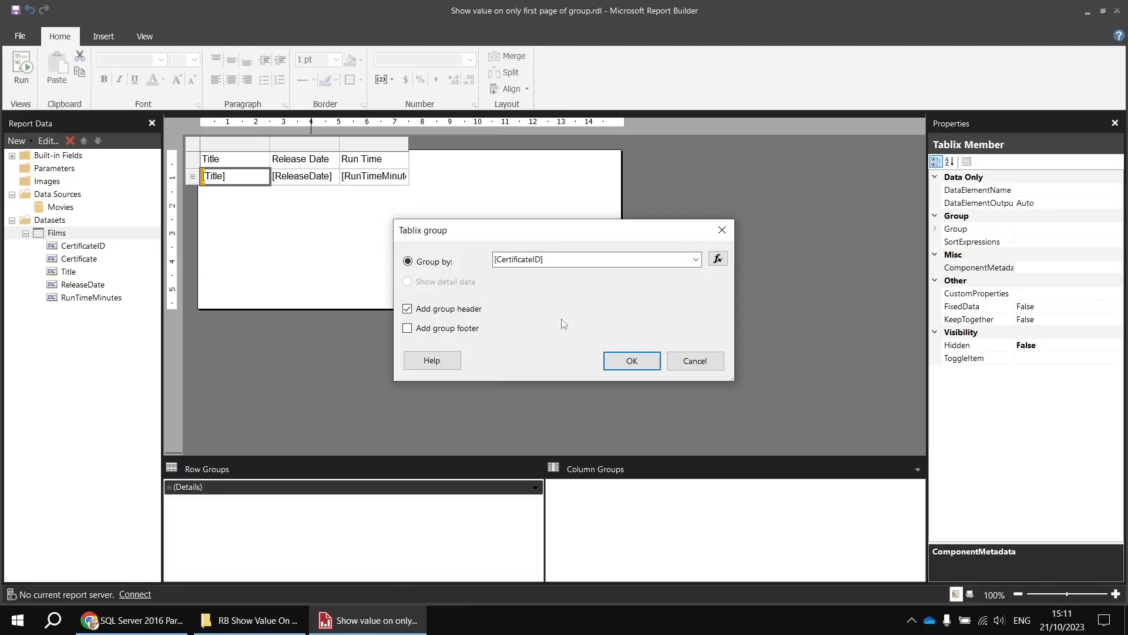
{"action": "left_click", "coordinate": [632, 361]}
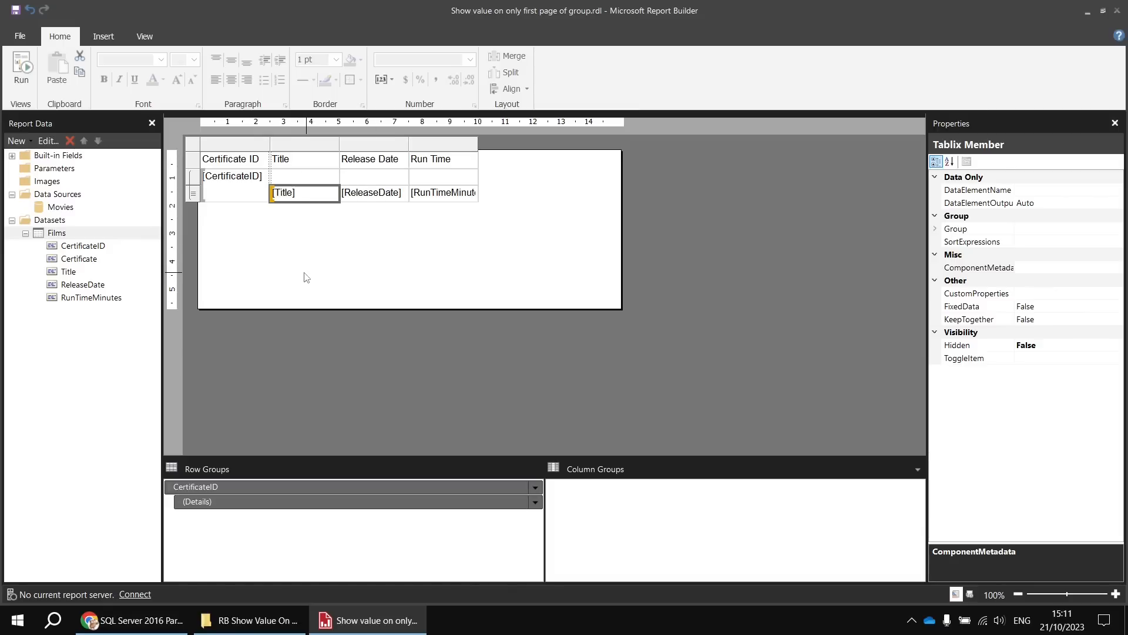
- Delete the Certificate ID column from the table
{"action": "left_click", "coordinate": [237, 144]}
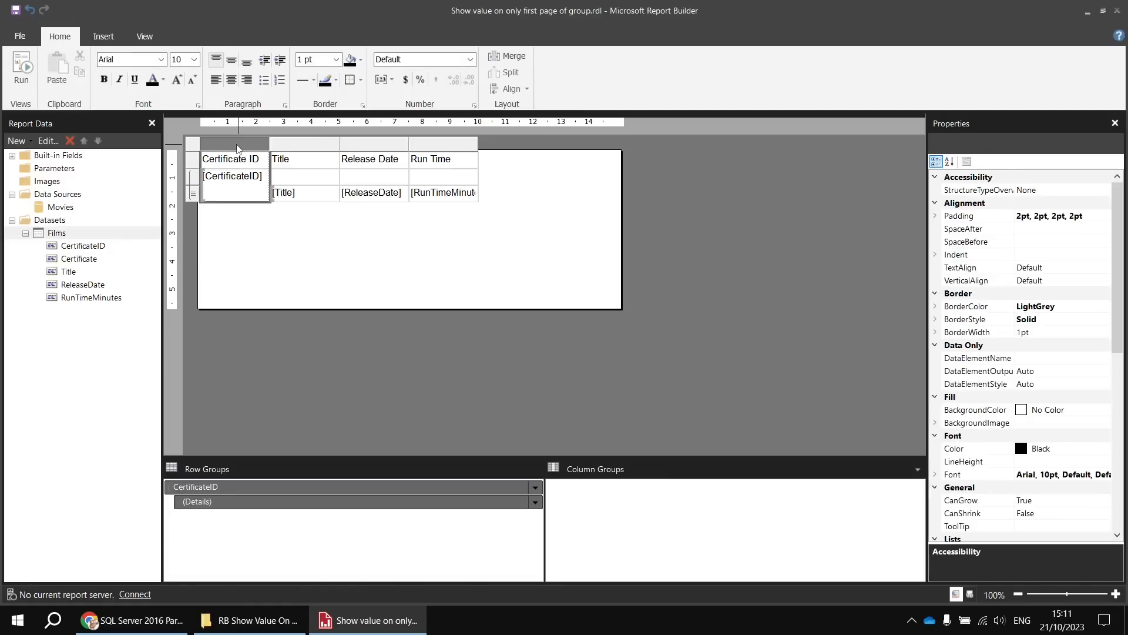
{"action": "right_click", "coordinate": [237, 148]}
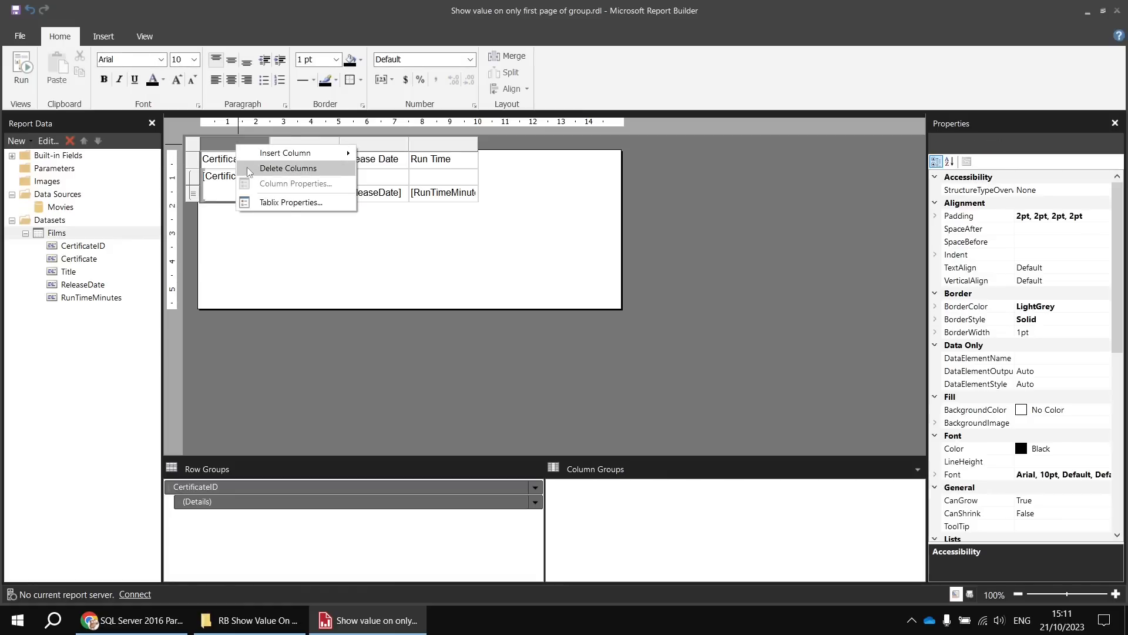
{"action": "left_click", "coordinate": [249, 169]}
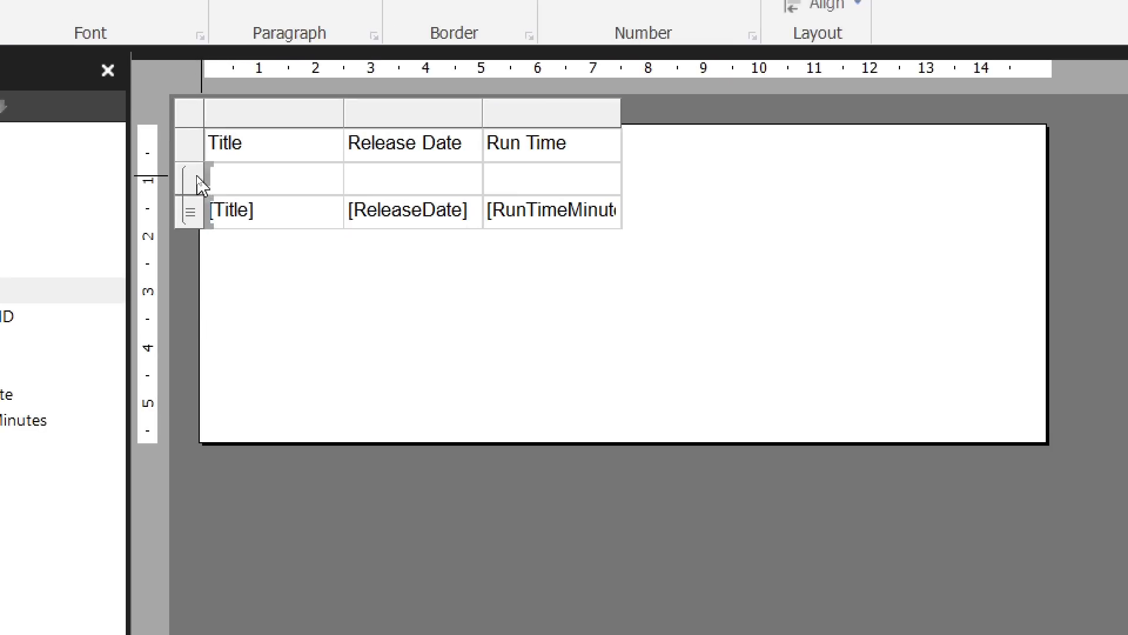
- Insert two more rows inside the CertificateID group, above the existing blank group header row
{"action": "right_click", "coordinate": [199, 184]}
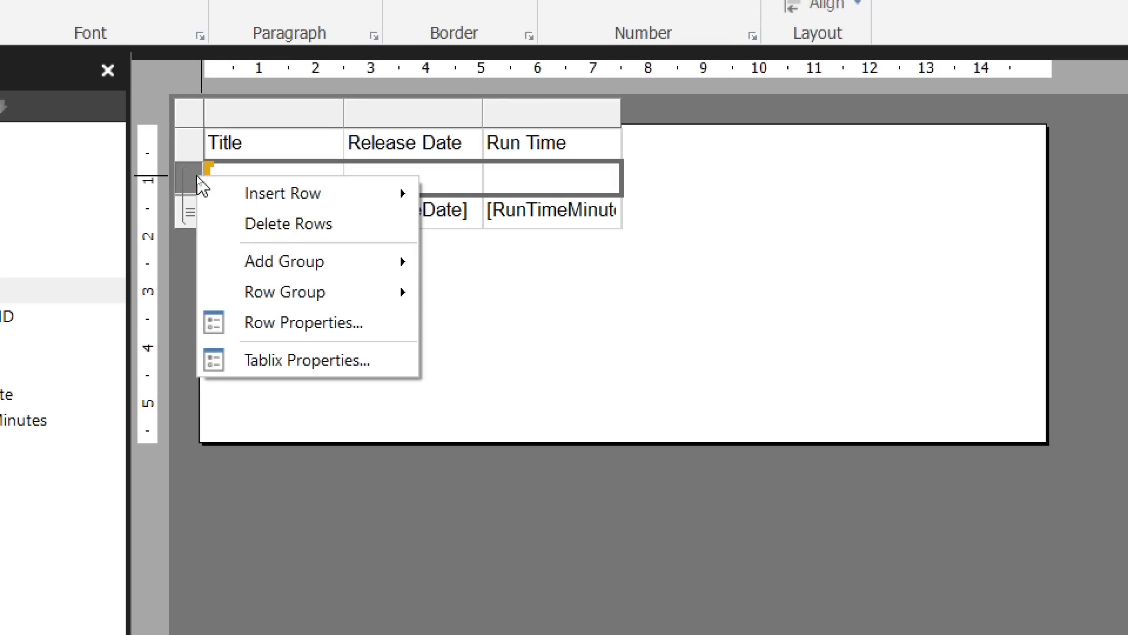
{"action": "mouse_move", "coordinate": [317, 198]}
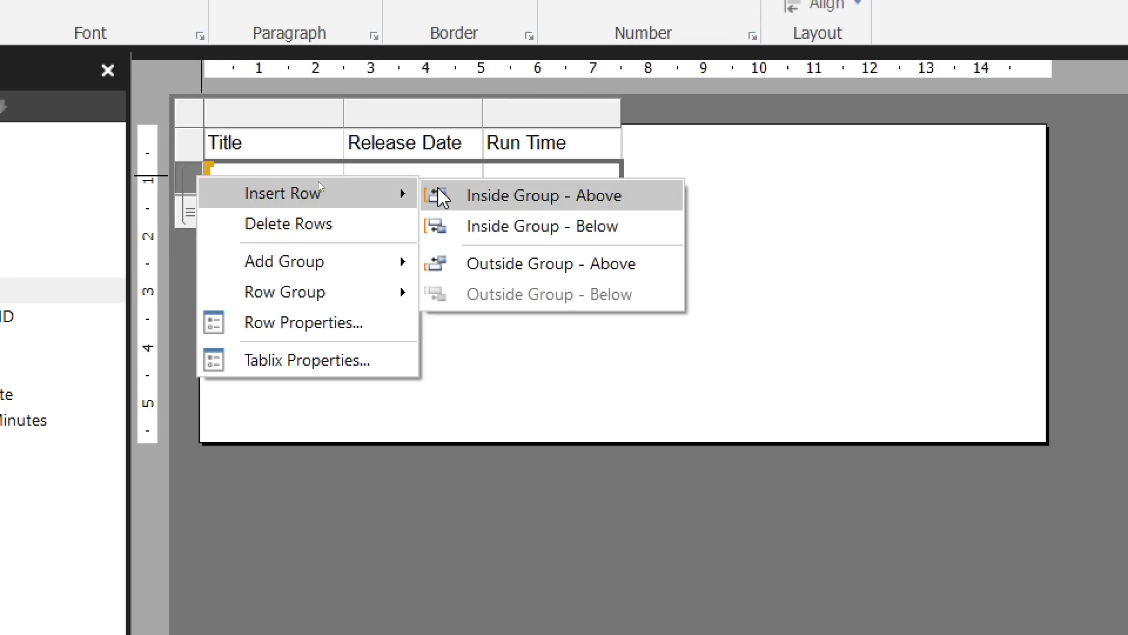
{"action": "left_click", "coordinate": [453, 201]}
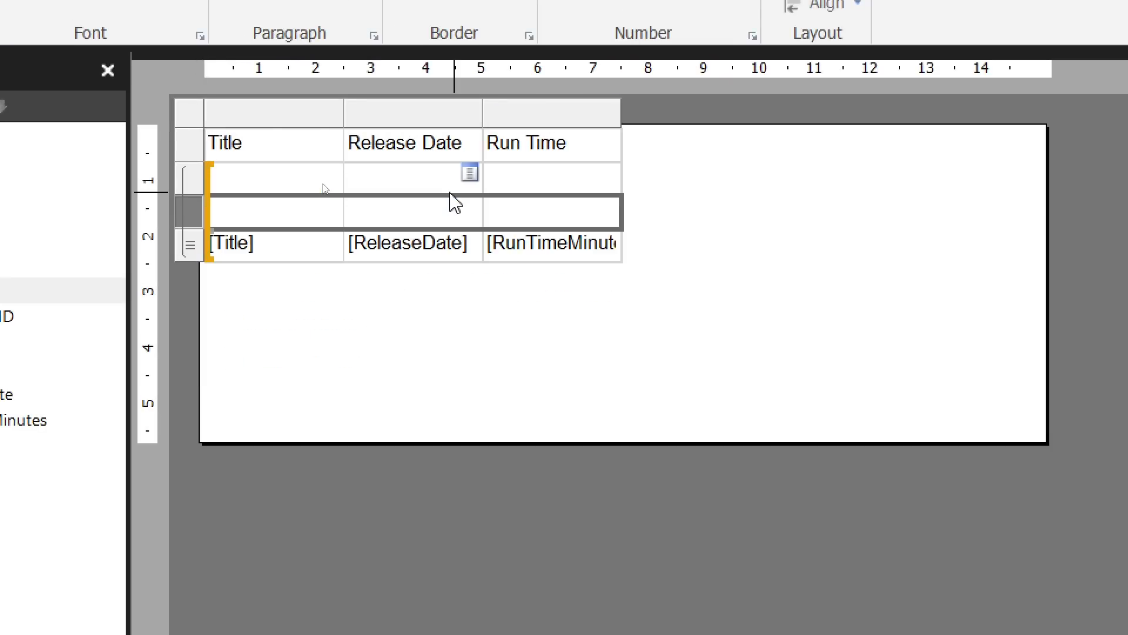
{"action": "right_click", "coordinate": [196, 193]}
{"action": "mouse_move", "coordinate": [232, 199]}
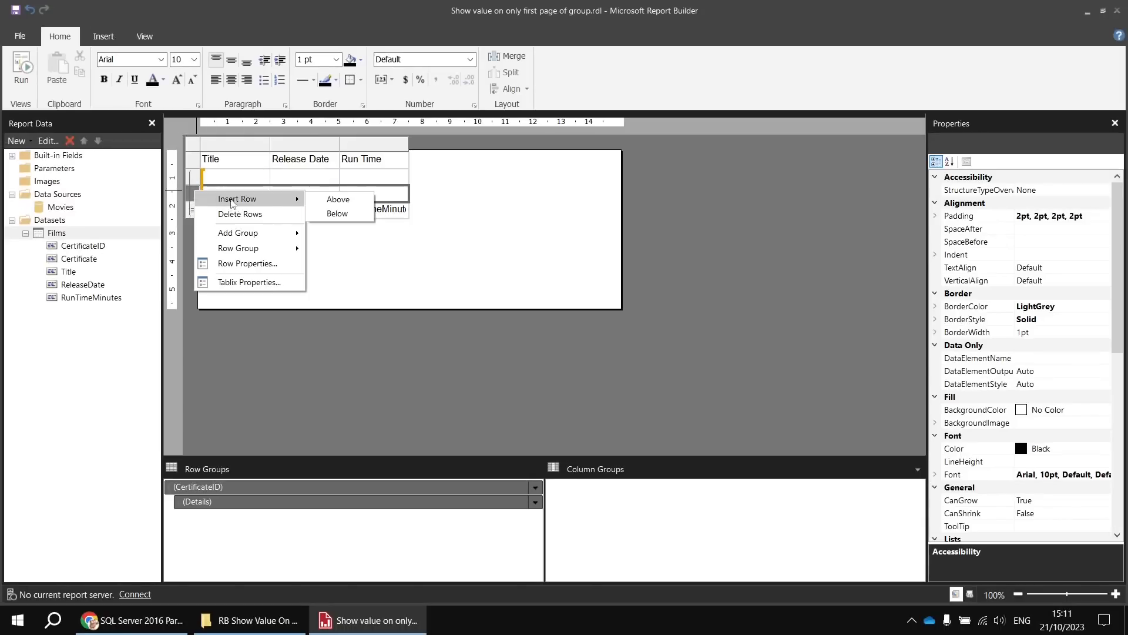
{"action": "left_click", "coordinate": [340, 201]}
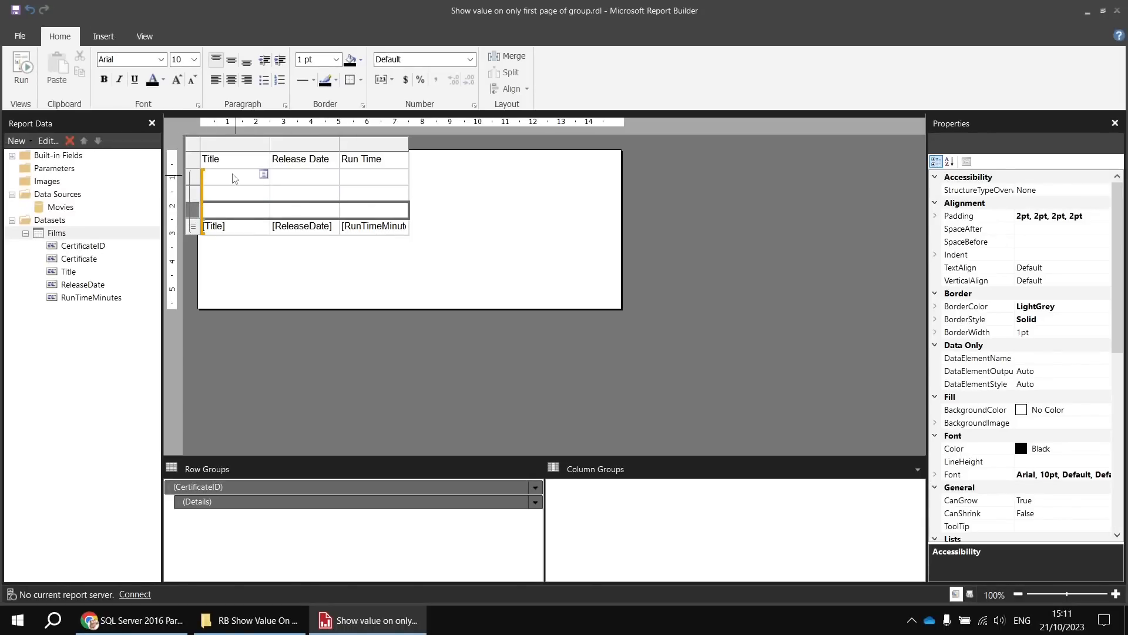
- Move the column headings into the group header row directly above the details and delete the emptied table header row
{"action": "left_click_drag", "start_coordinate": [234, 162], "coordinate": [369, 164]}
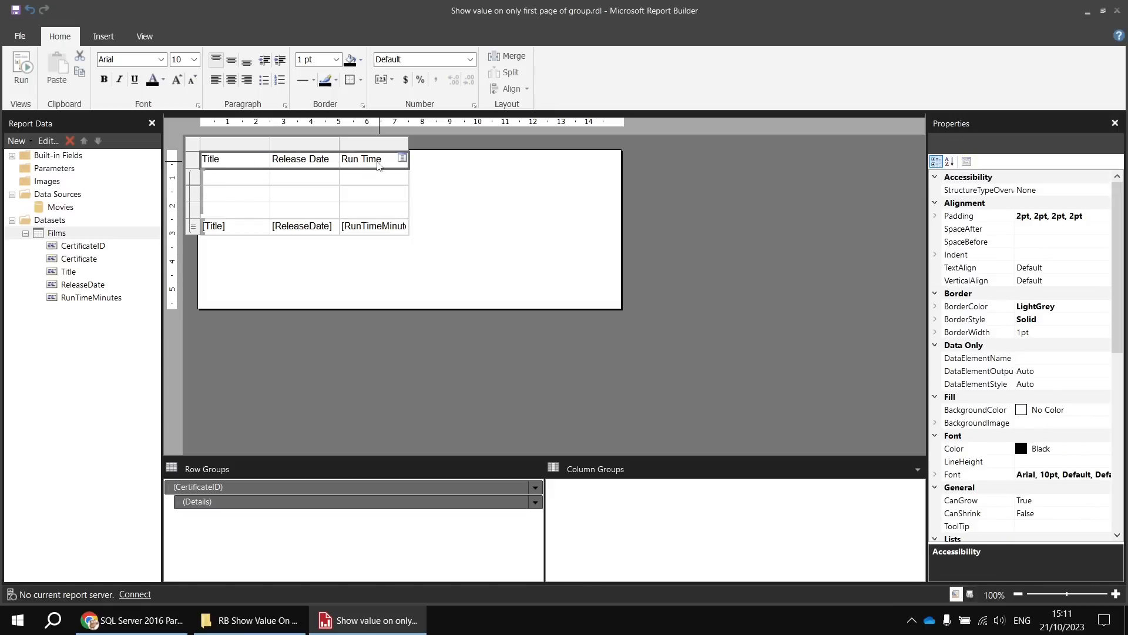
{"action": "key", "text": "ctrl+x"}
{"action": "left_click", "coordinate": [242, 215]}
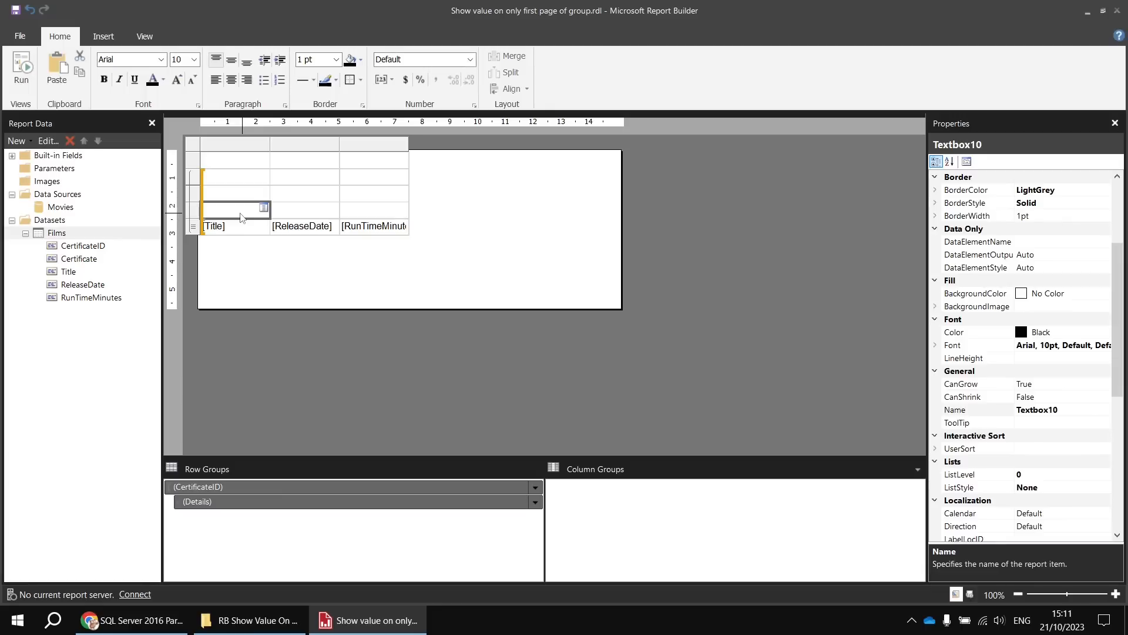
{"action": "key", "text": "ctrl+v"}
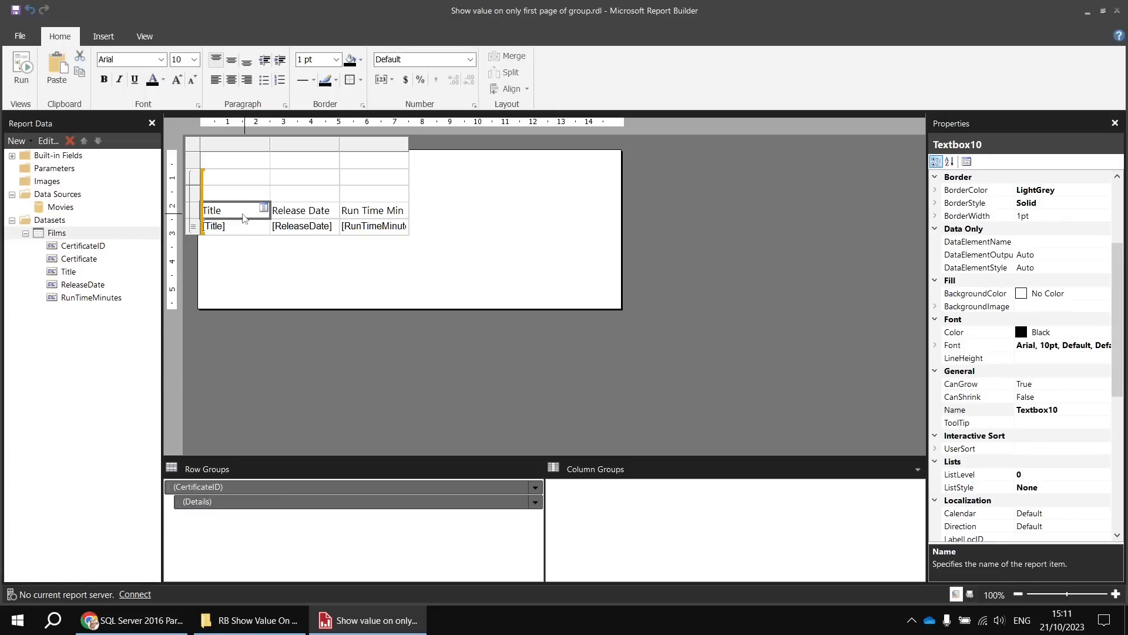
{"action": "right_click", "coordinate": [195, 162]}
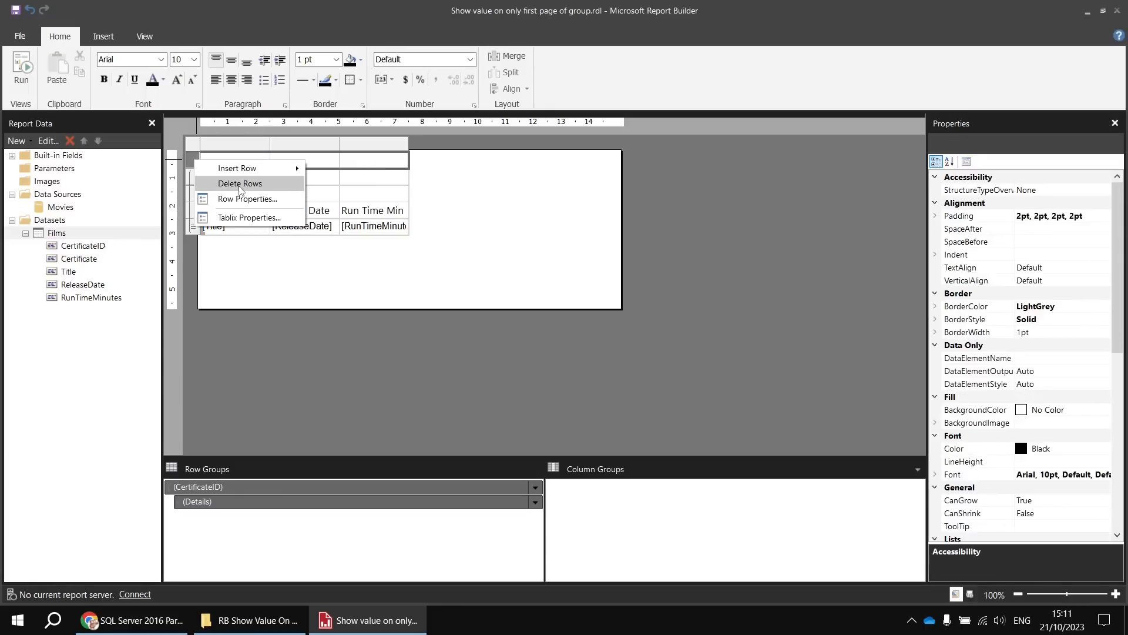
{"action": "left_click", "coordinate": [240, 184]}
- Merge the three cells of the first group header row and place the Certificate field in the merged cell
{"action": "left_click", "coordinate": [232, 162]}
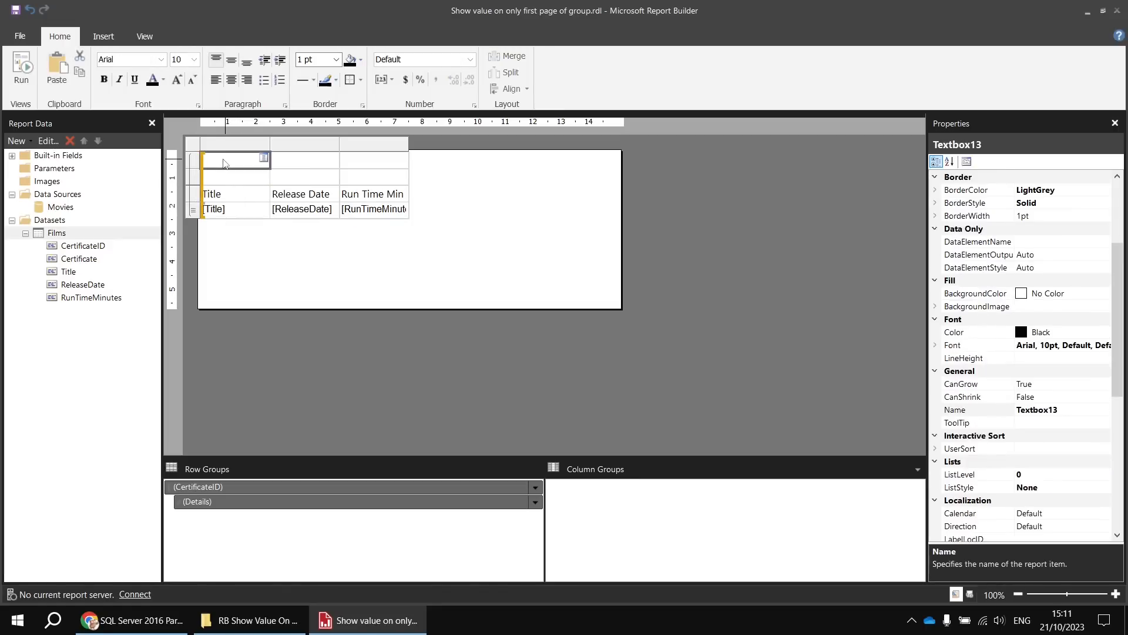
{"action": "left_click_drag", "start_coordinate": [279, 163], "coordinate": [362, 166]}
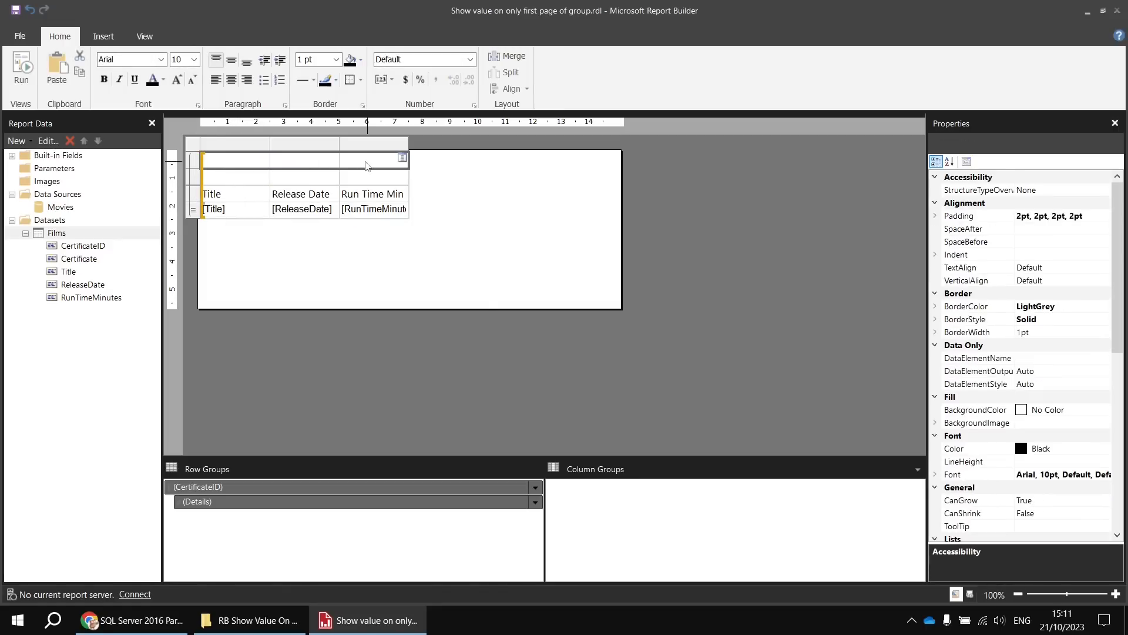
{"action": "right_click", "coordinate": [366, 165]}
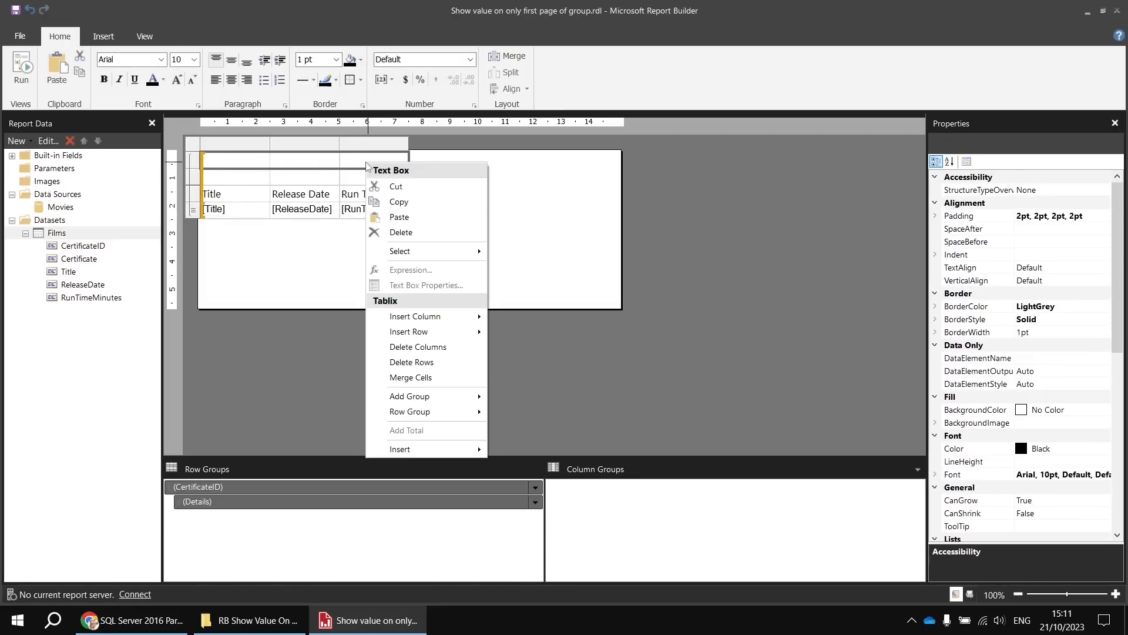
{"action": "left_click", "coordinate": [412, 377]}
{"action": "left_click", "coordinate": [403, 159]}
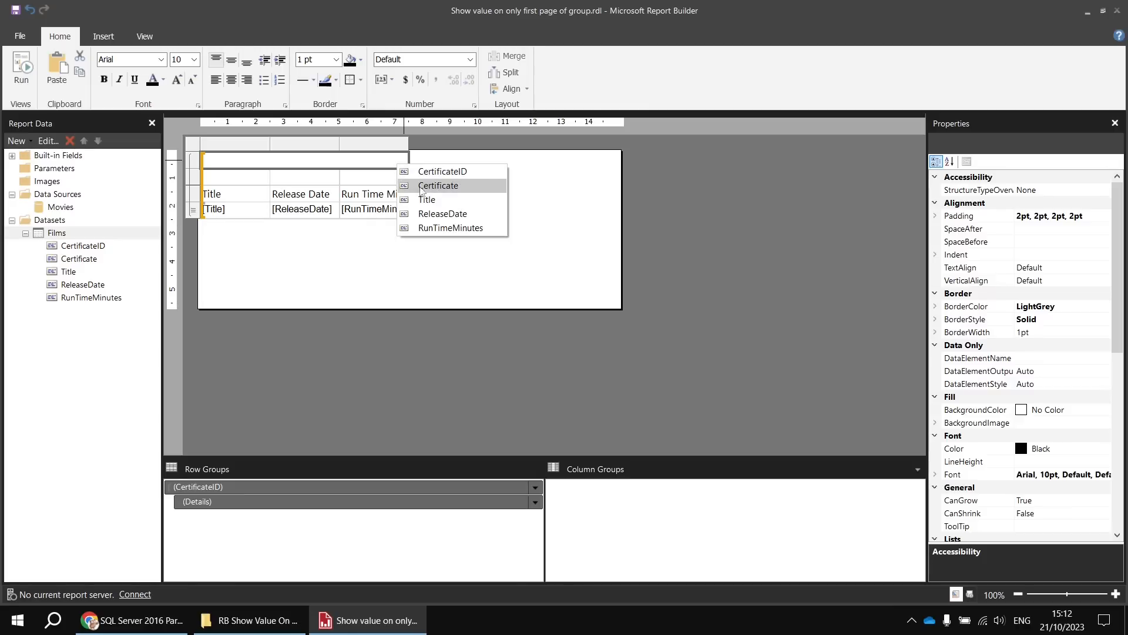
{"action": "left_click", "coordinate": [437, 186]}
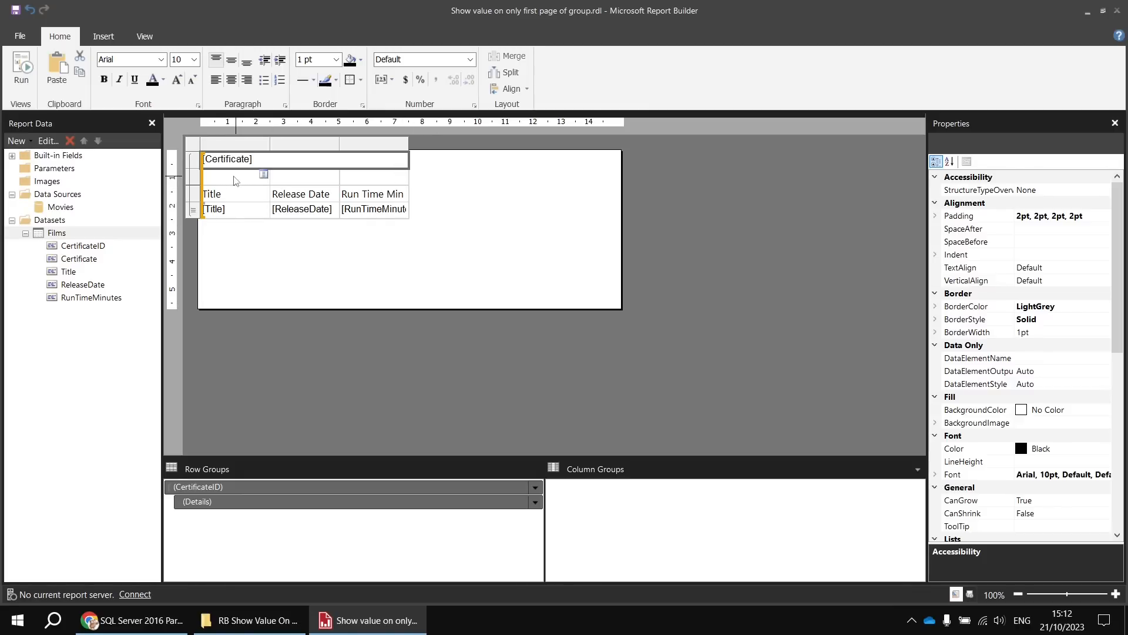
- In the second group header row, place a Count of Title in the middle cell and the Sum of RunTimeMinutes in the last cell
{"action": "left_click", "coordinate": [307, 181]}
{"action": "left_click", "coordinate": [334, 175]}
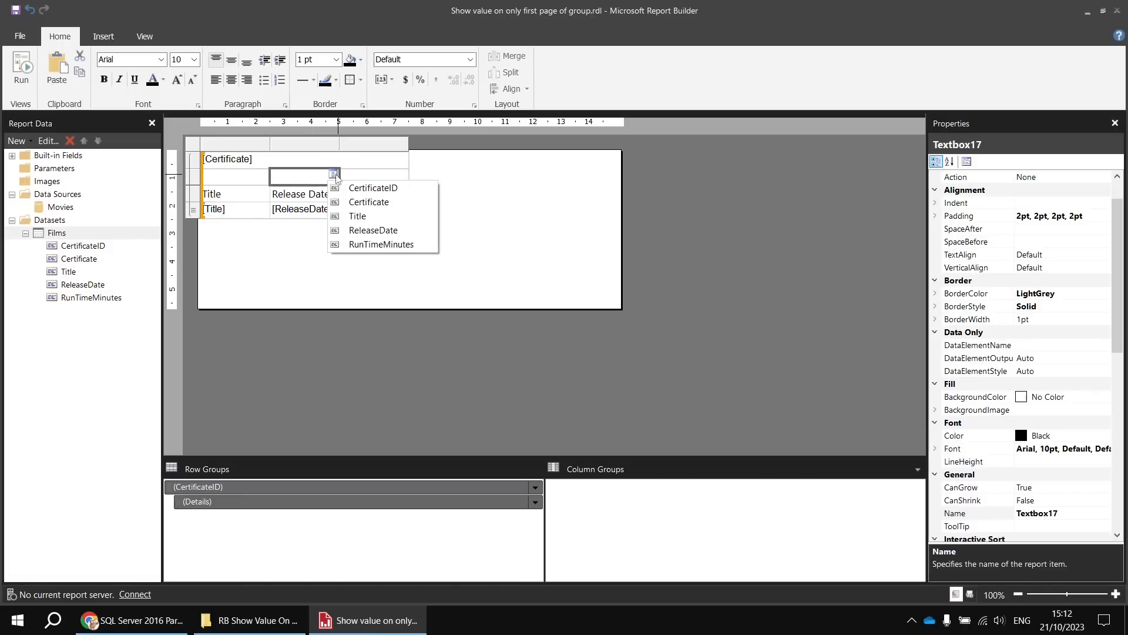
{"action": "left_click", "coordinate": [357, 216]}
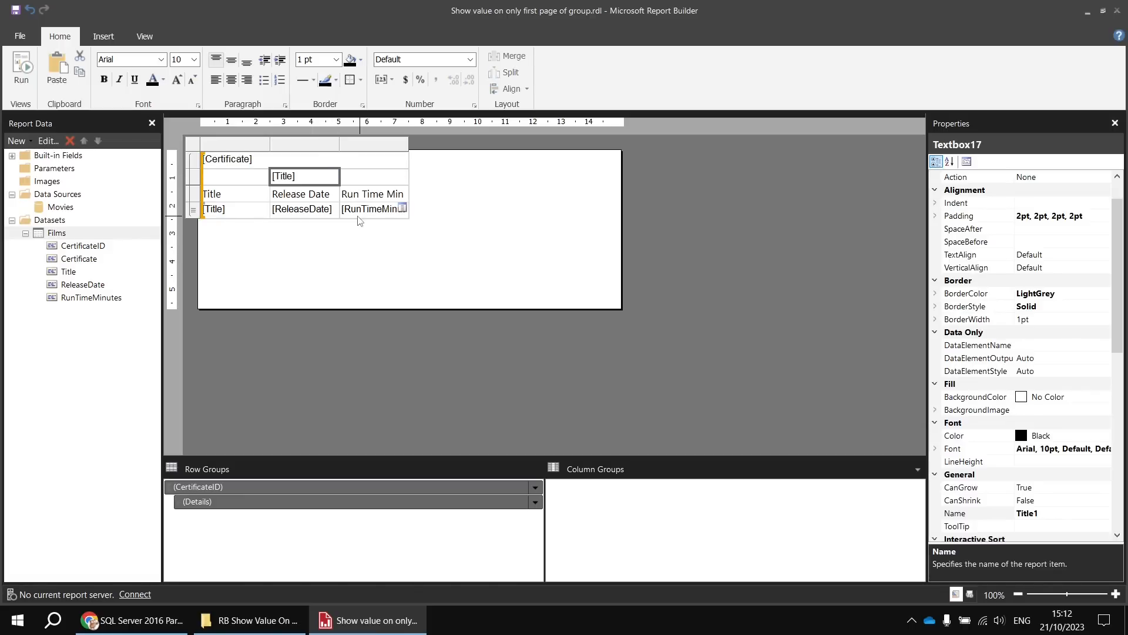
{"action": "left_click", "coordinate": [287, 175]}
{"action": "left_click", "coordinate": [286, 174]}
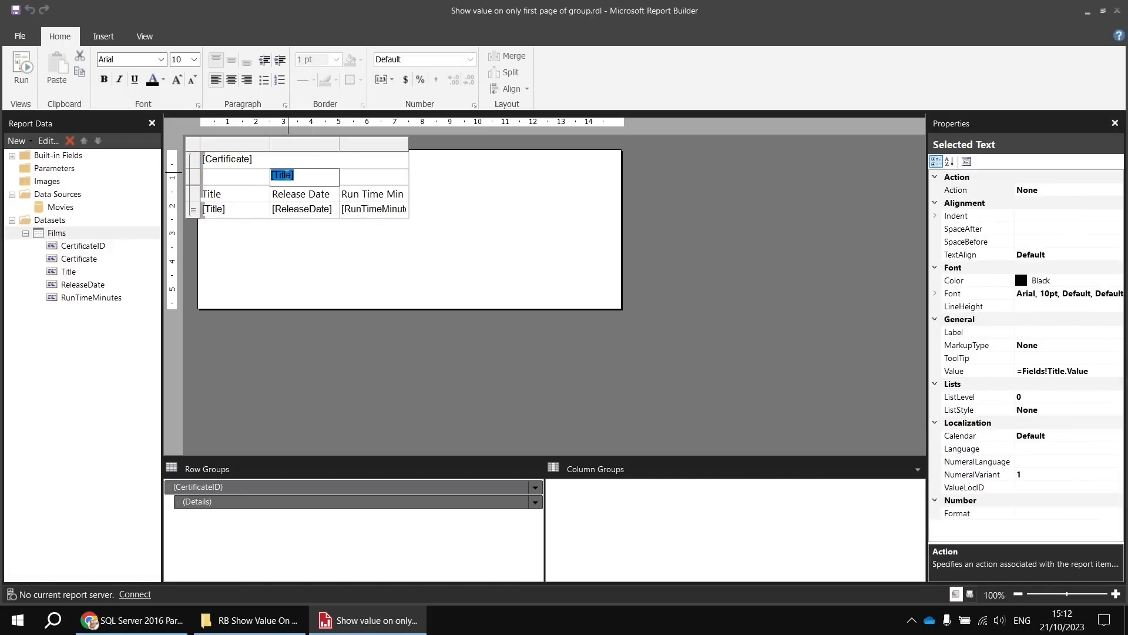
{"action": "right_click", "coordinate": [286, 176]}
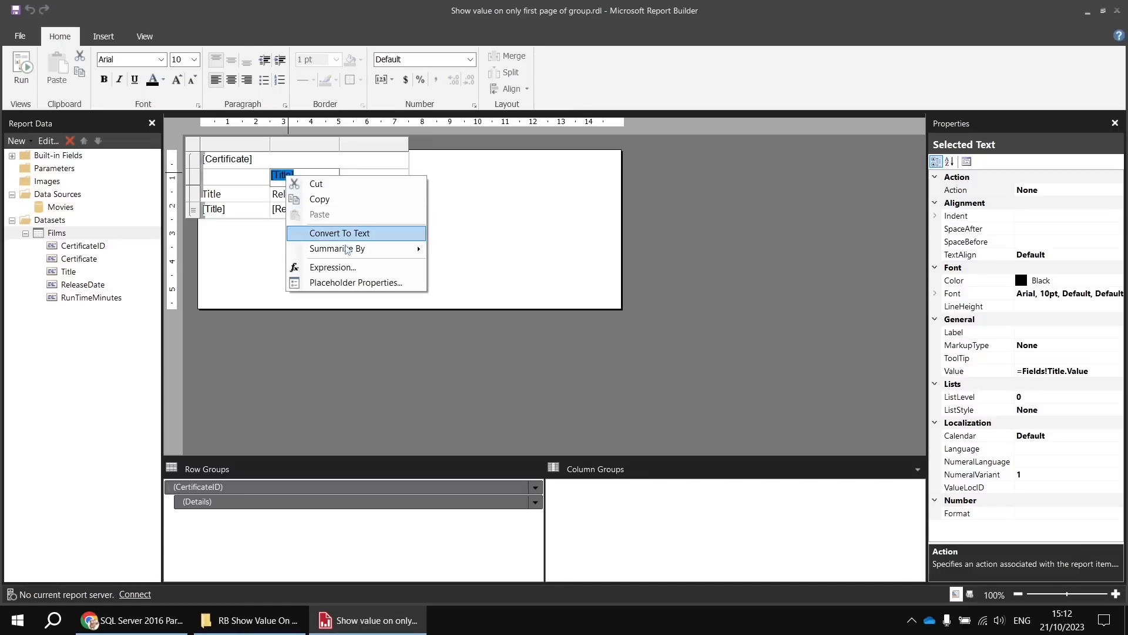
{"action": "mouse_move", "coordinate": [352, 248]}
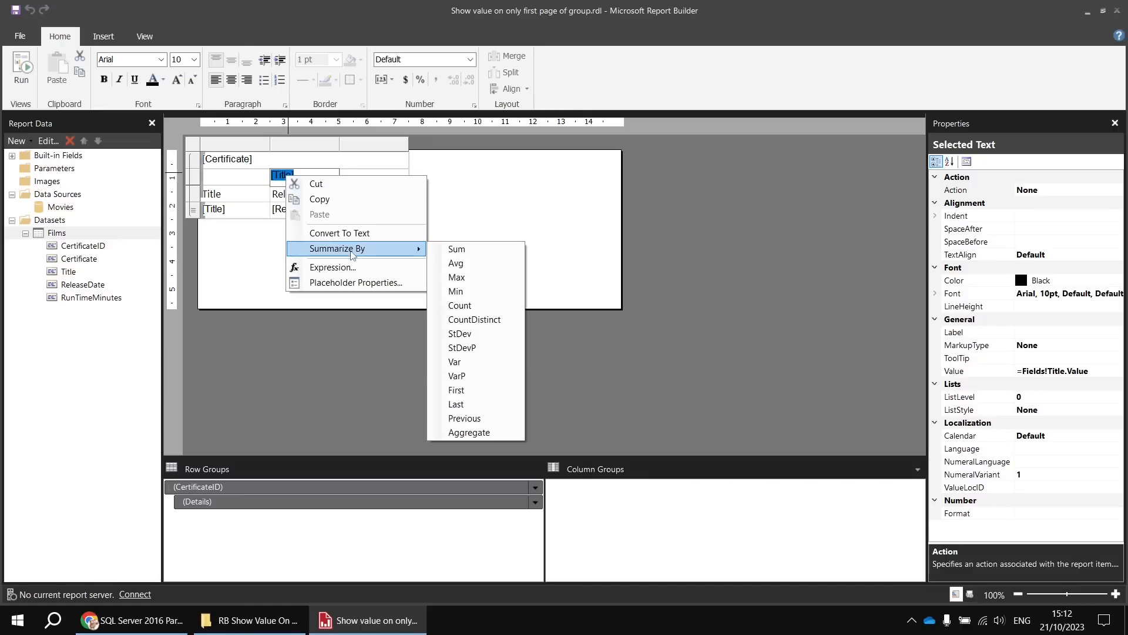
{"action": "left_click", "coordinate": [447, 308]}
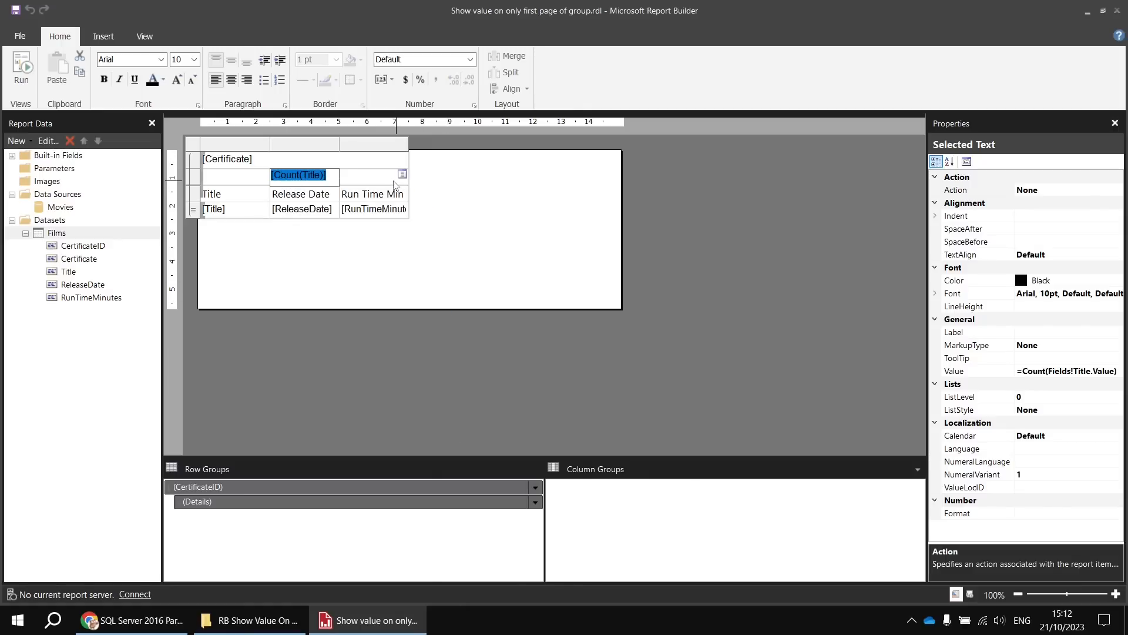
{"action": "left_click", "coordinate": [402, 175]}
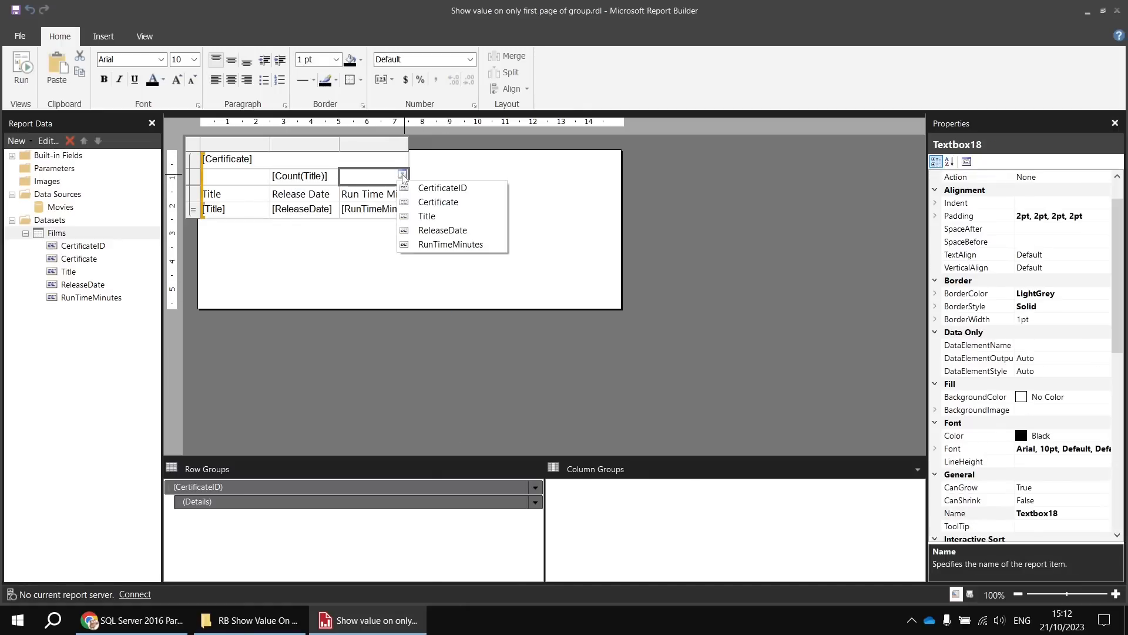
{"action": "left_click", "coordinate": [442, 243]}
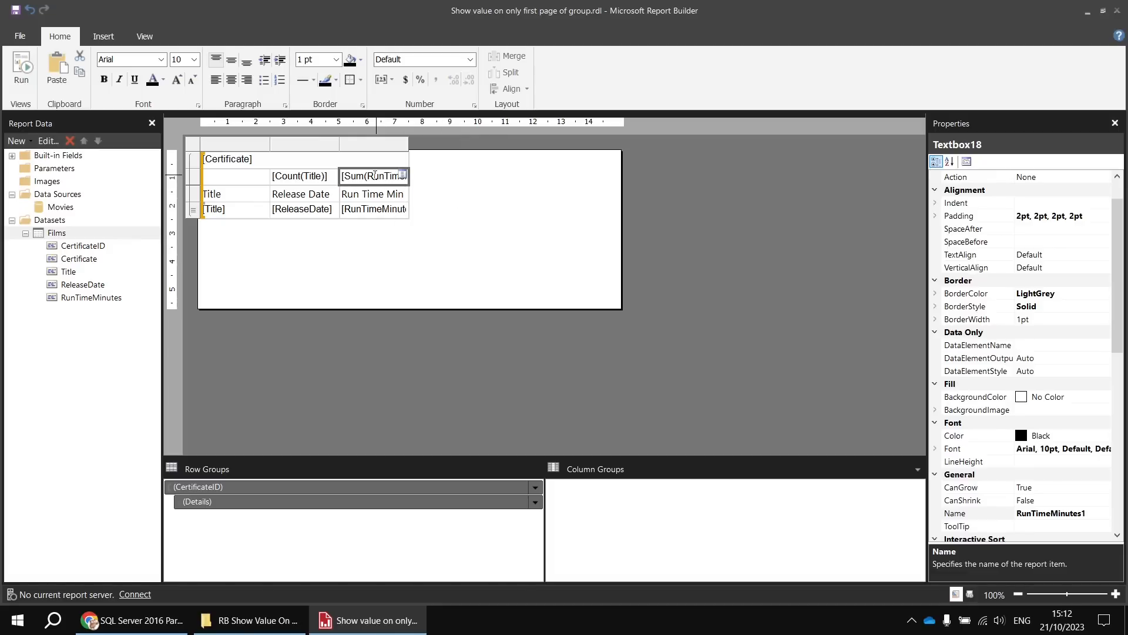
- Prefix the title count with the label "Count:" and the run time total with the label "Sum:"
{"action": "double_click", "coordinate": [325, 176]}
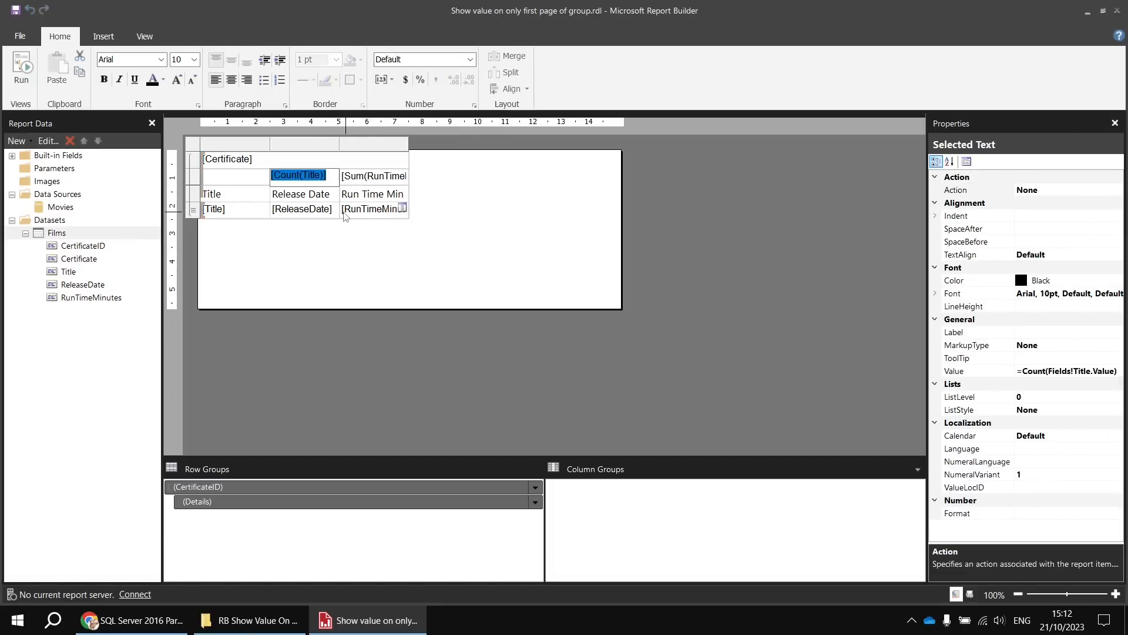
{"action": "key", "text": "Home"}
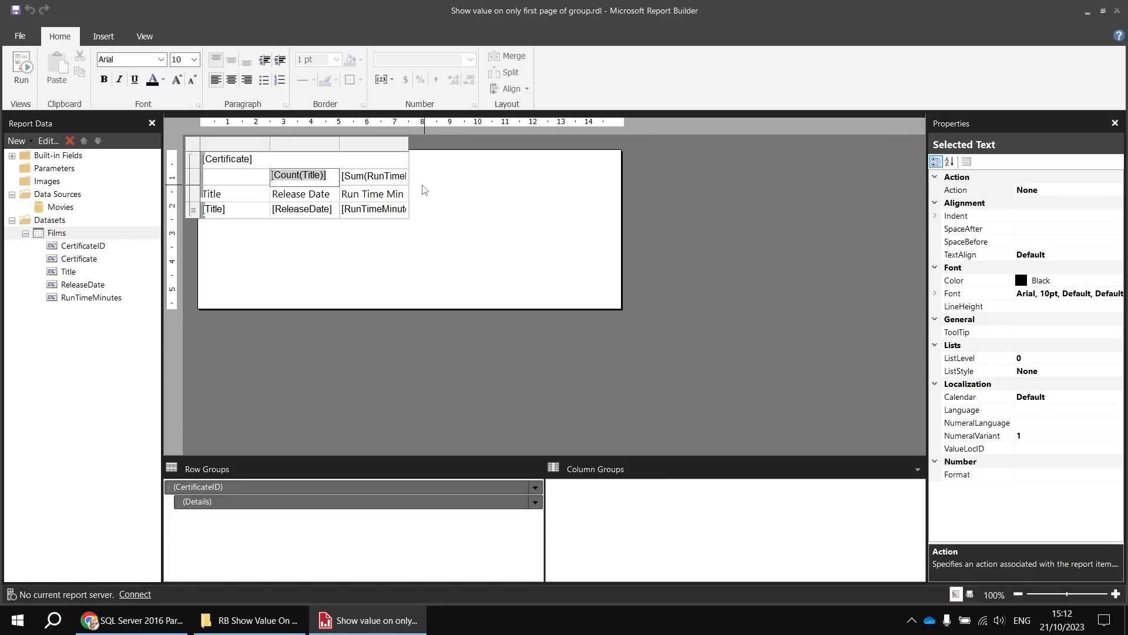
{"action": "type", "text": "Count:"}
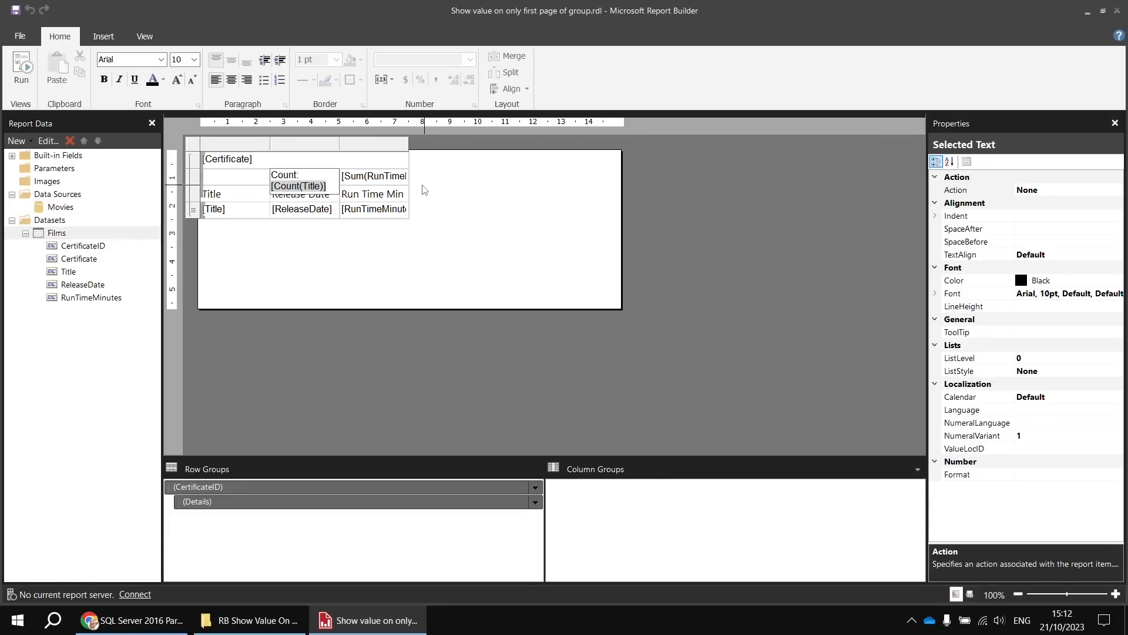
{"action": "double_click", "coordinate": [394, 175]}
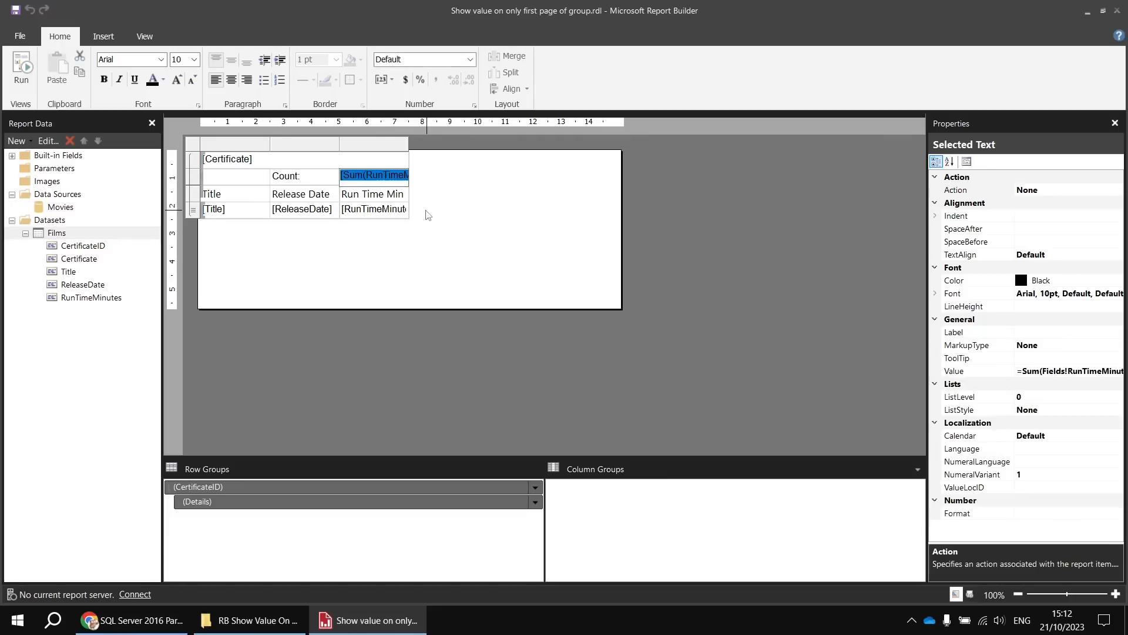
{"action": "key", "text": "Home"}
{"action": "type", "text": "Sum"}
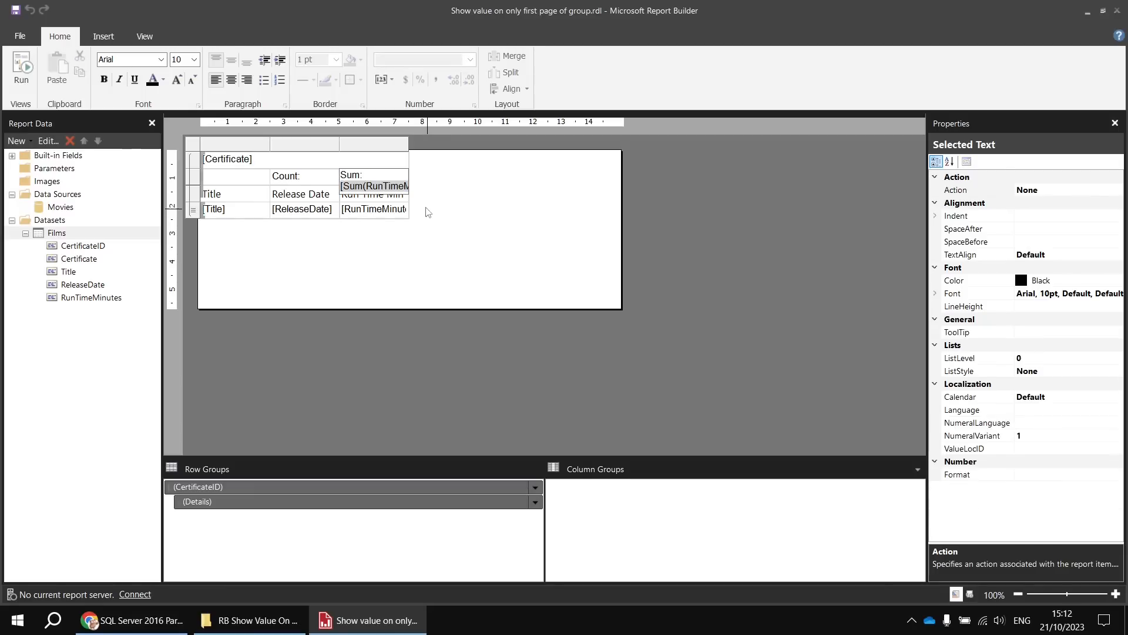
{"action": "left_click", "coordinate": [429, 213]}
- Align the table with the upper-left corner of the report body and widen the Title column to about 10 cm
{"action": "left_click", "coordinate": [257, 209]}
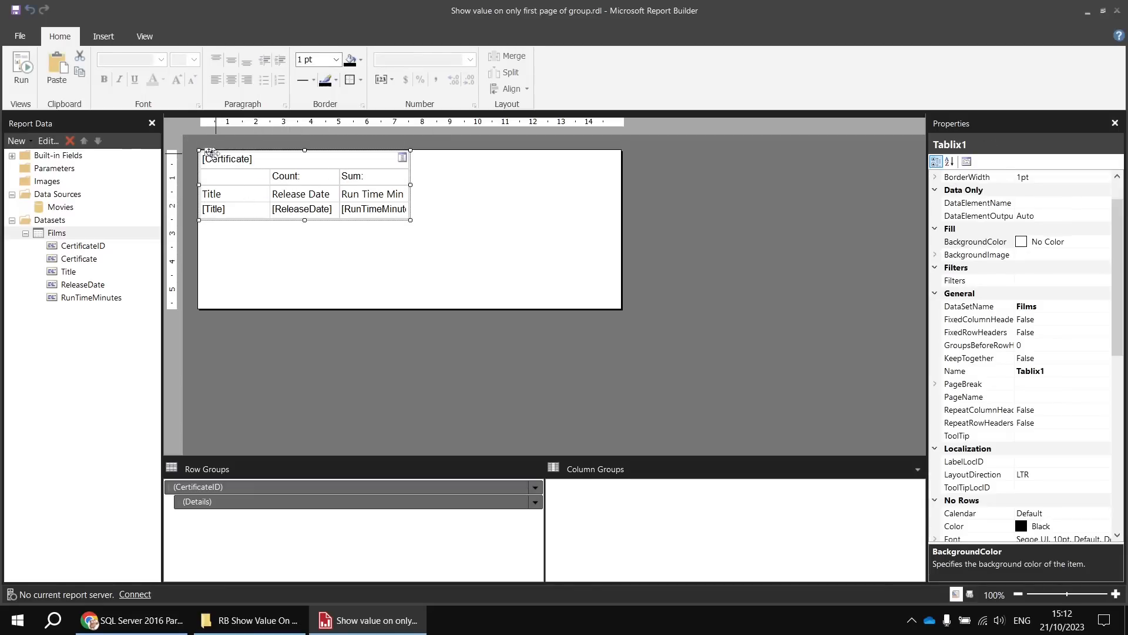
{"action": "left_click", "coordinate": [238, 195]}
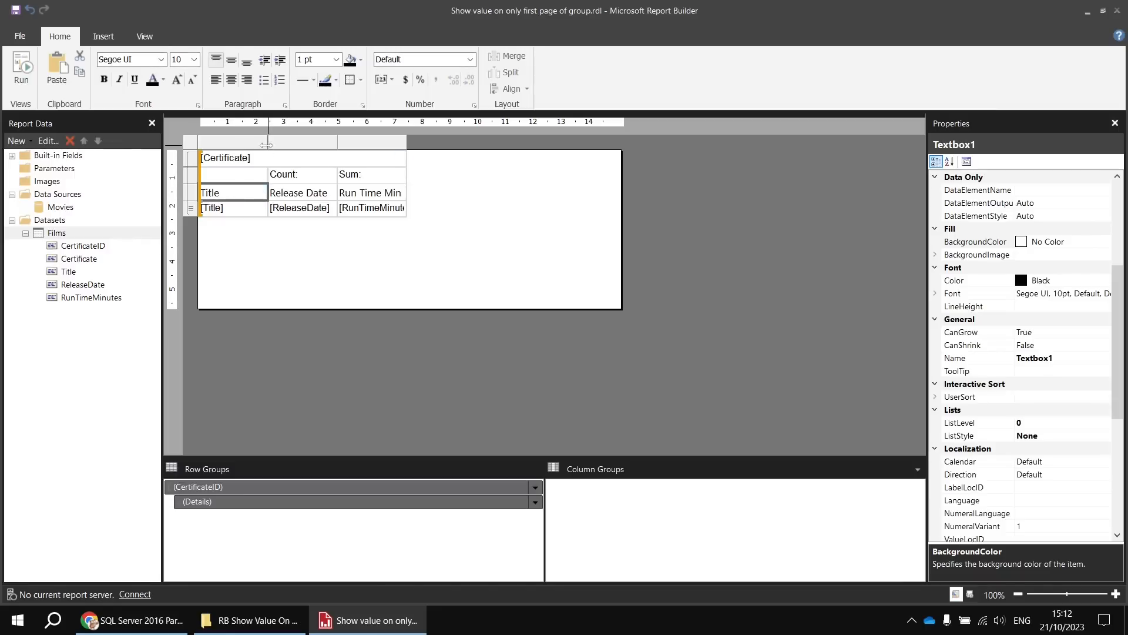
{"action": "left_click_drag", "start_coordinate": [268, 142], "coordinate": [481, 142]}
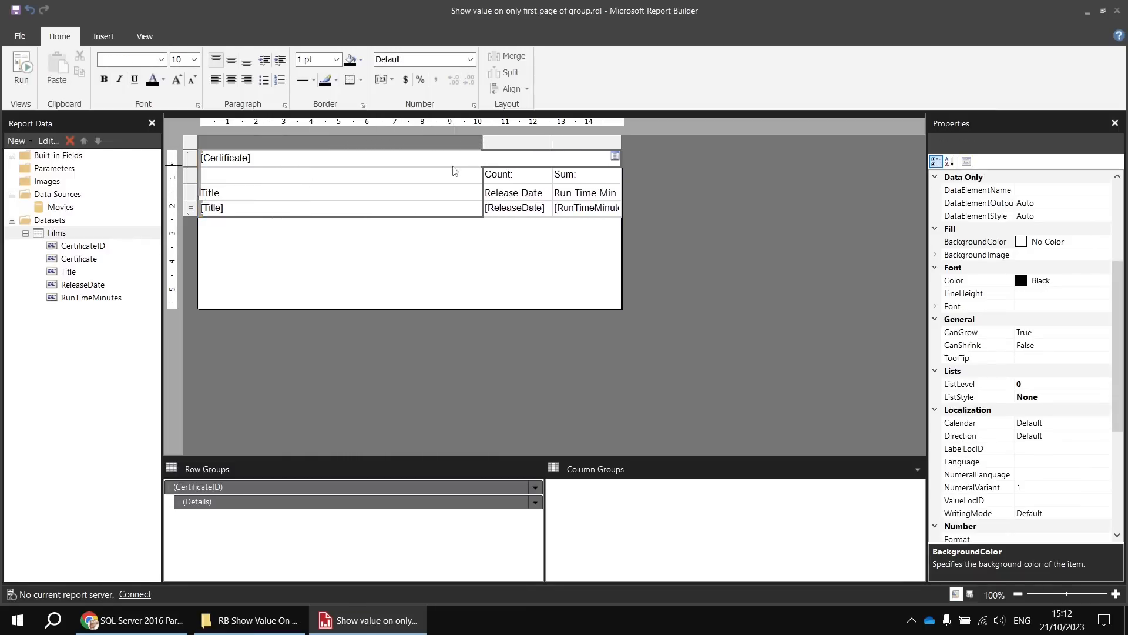
- Format the ReleaseDate detail cell as a date of type 31/01/2000
{"action": "left_click", "coordinate": [519, 214]}
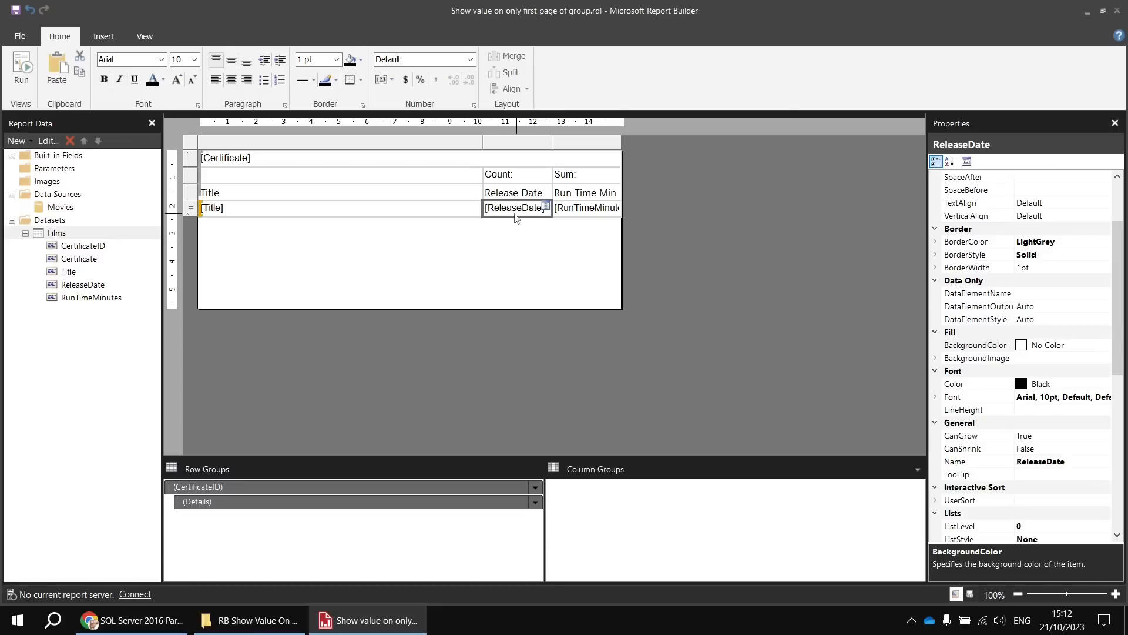
{"action": "right_click", "coordinate": [516, 217]}
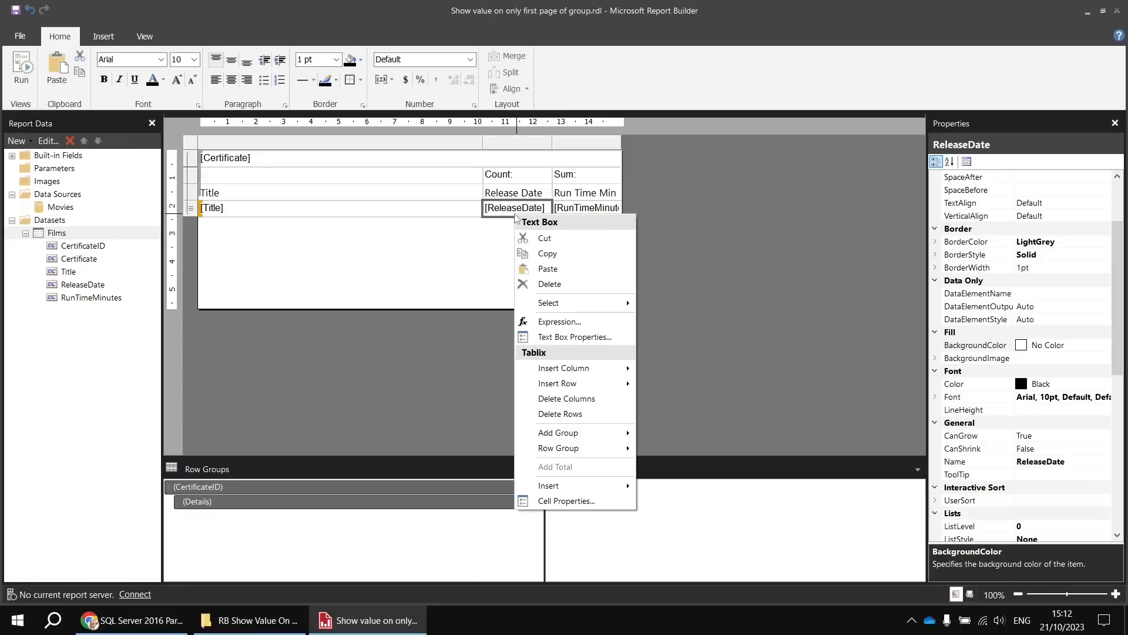
{"action": "left_click", "coordinate": [548, 337]}
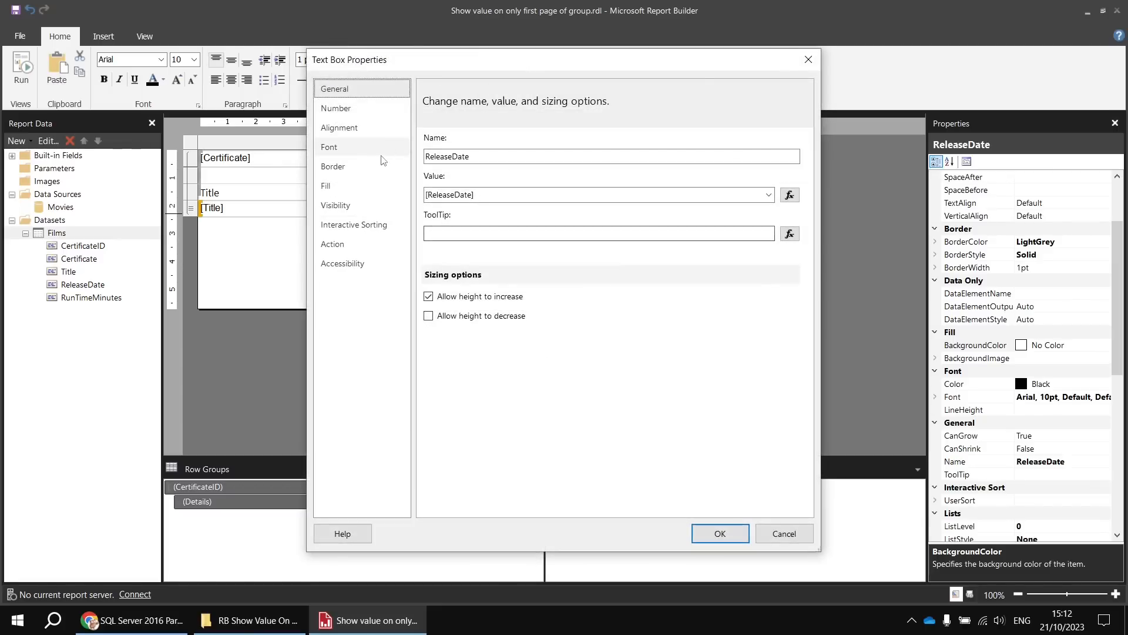
{"action": "left_click", "coordinate": [350, 110]}
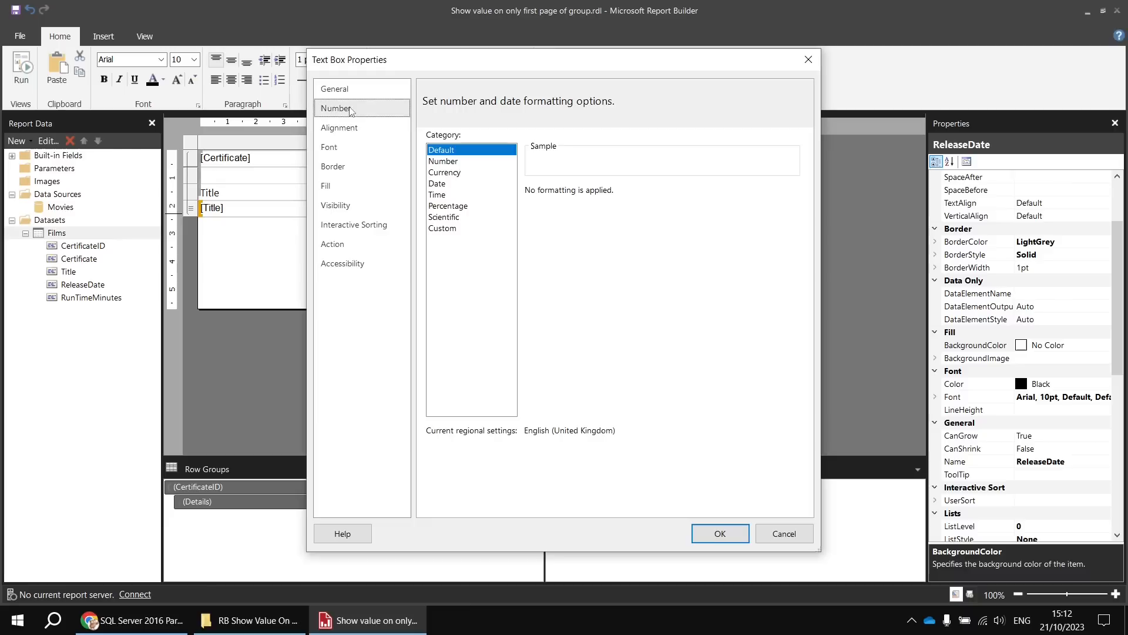
{"action": "left_click", "coordinate": [447, 185]}
{"action": "left_click", "coordinate": [535, 269]}
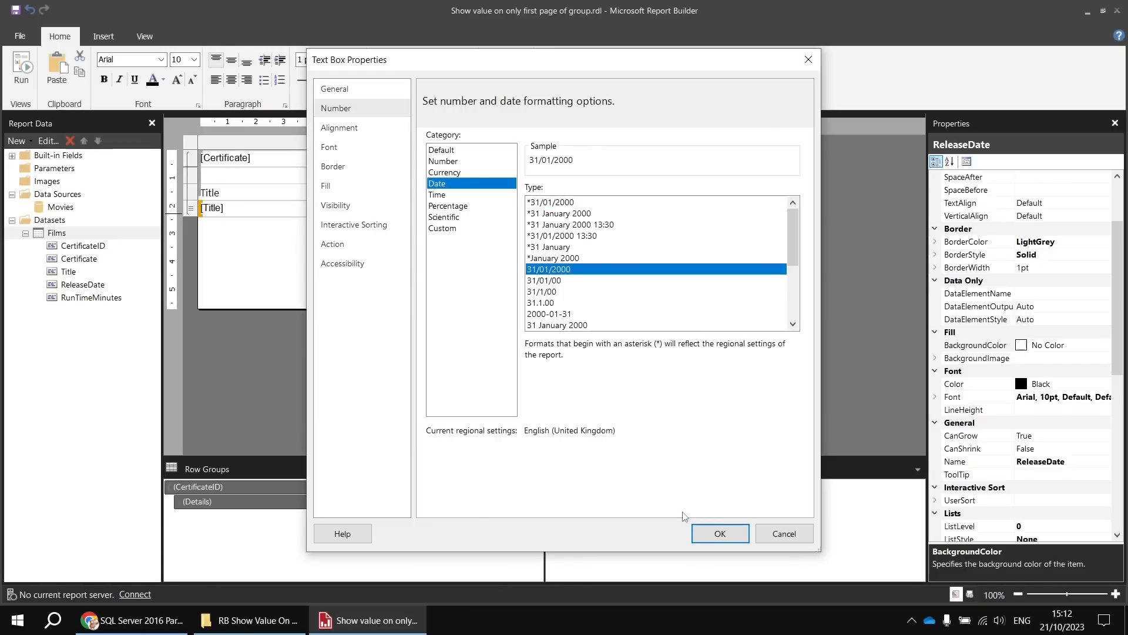
{"action": "left_click", "coordinate": [719, 533]}
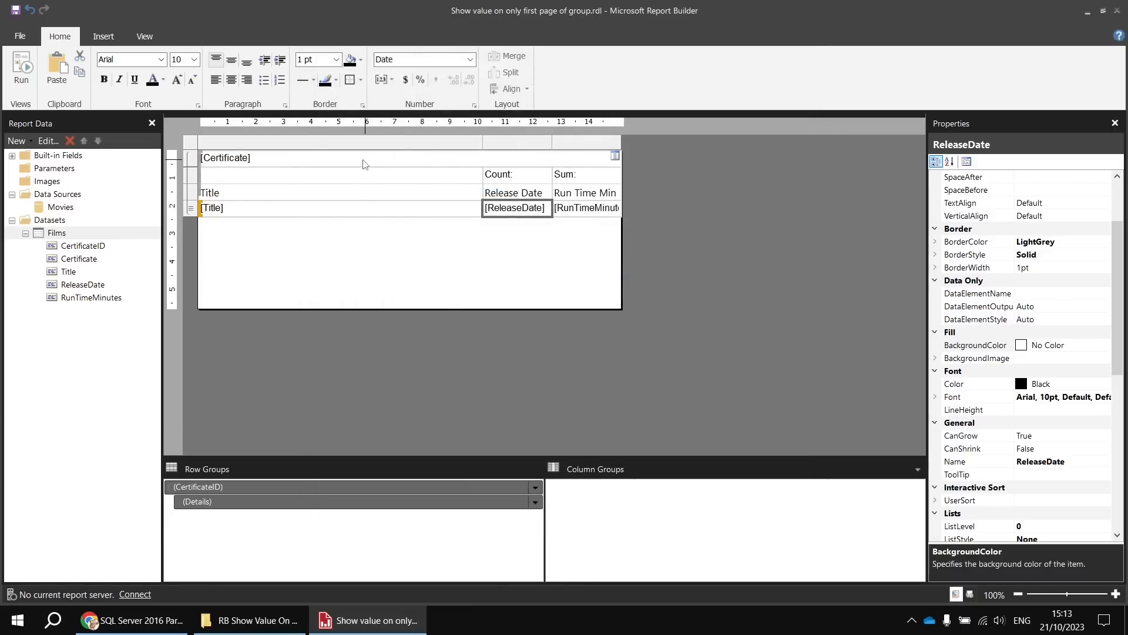
- Give the Certificate header cell a SlateBlue background and white text
{"action": "left_click", "coordinate": [363, 160]}
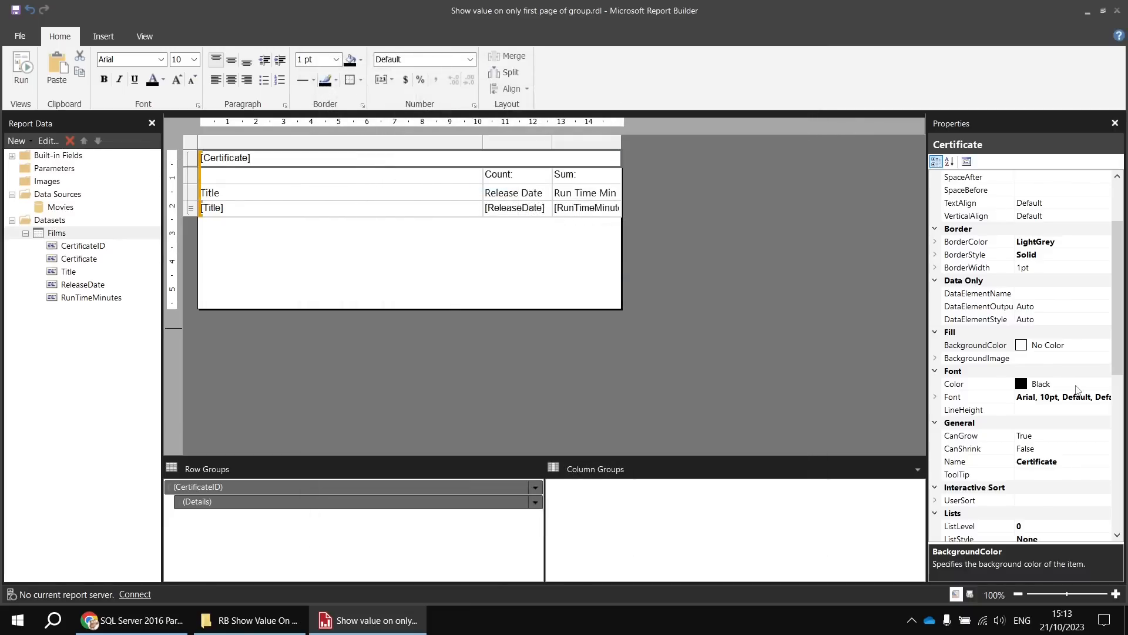
{"action": "left_click", "coordinate": [1073, 385]}
{"action": "left_click", "coordinate": [1096, 347]}
{"action": "left_click", "coordinate": [1105, 346]}
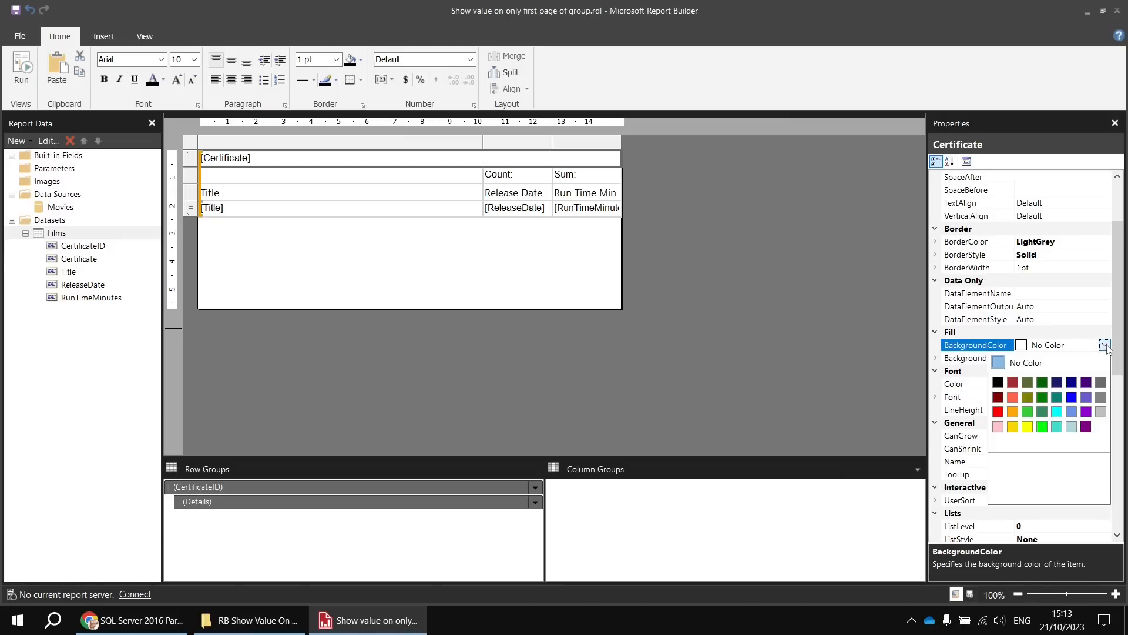
{"action": "left_click", "coordinate": [1086, 397]}
{"action": "left_click", "coordinate": [1093, 384]}
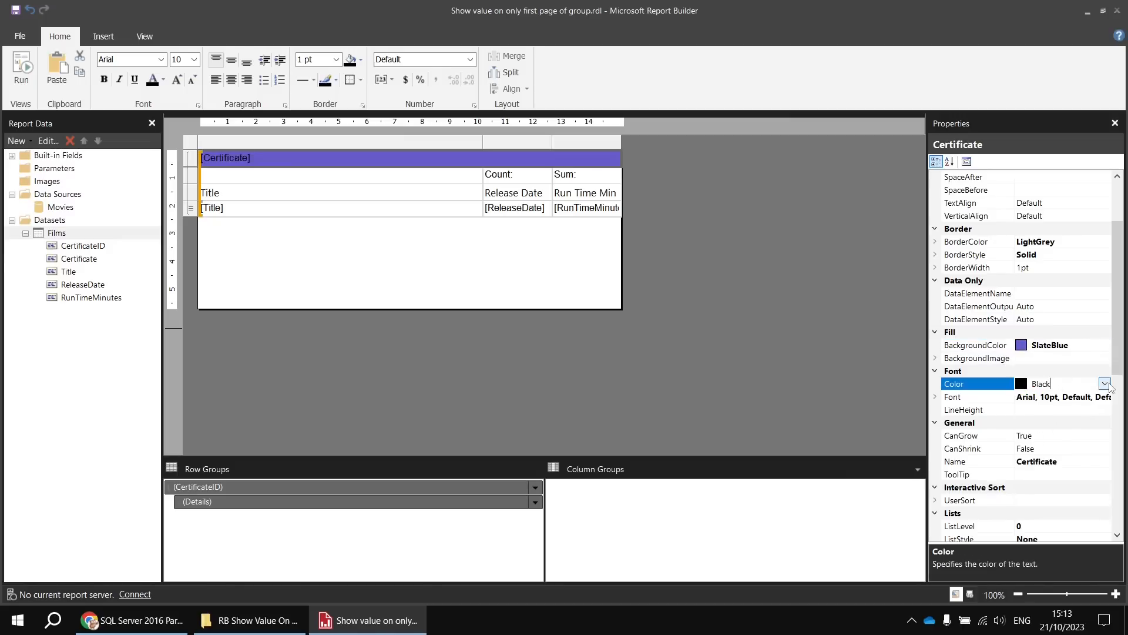
{"action": "left_click", "coordinate": [1104, 384]}
{"action": "left_click", "coordinate": [1101, 459]}
- Give the count and sum header row a CornflowerBlue background and white text
{"action": "left_click", "coordinate": [425, 183]}
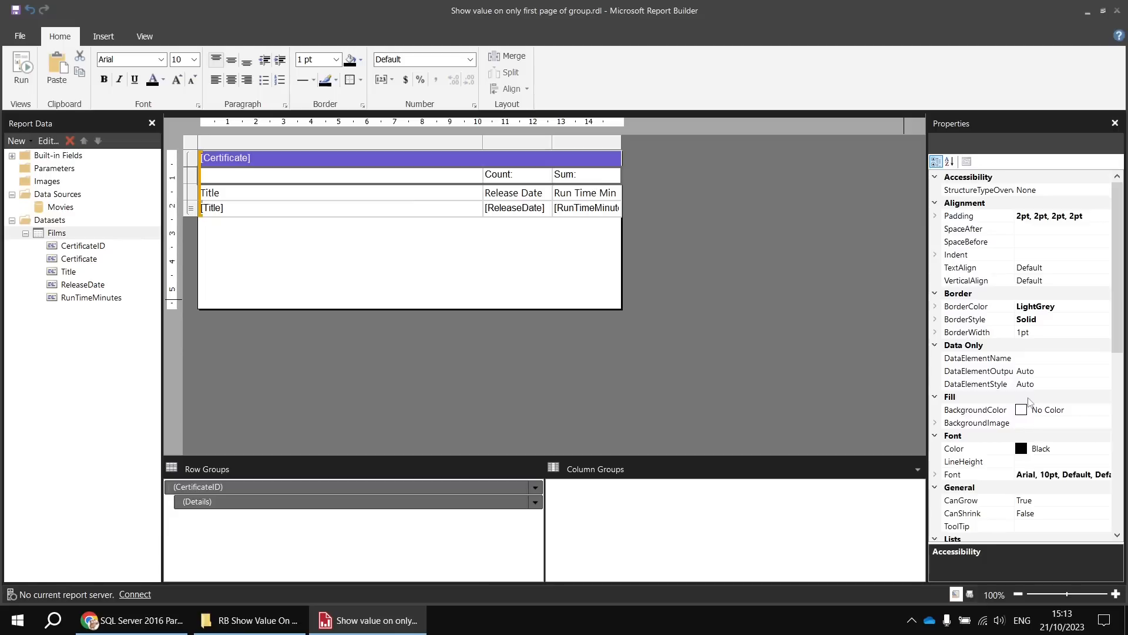
{"action": "left_click", "coordinate": [1071, 407]}
{"action": "left_click", "coordinate": [1105, 409]}
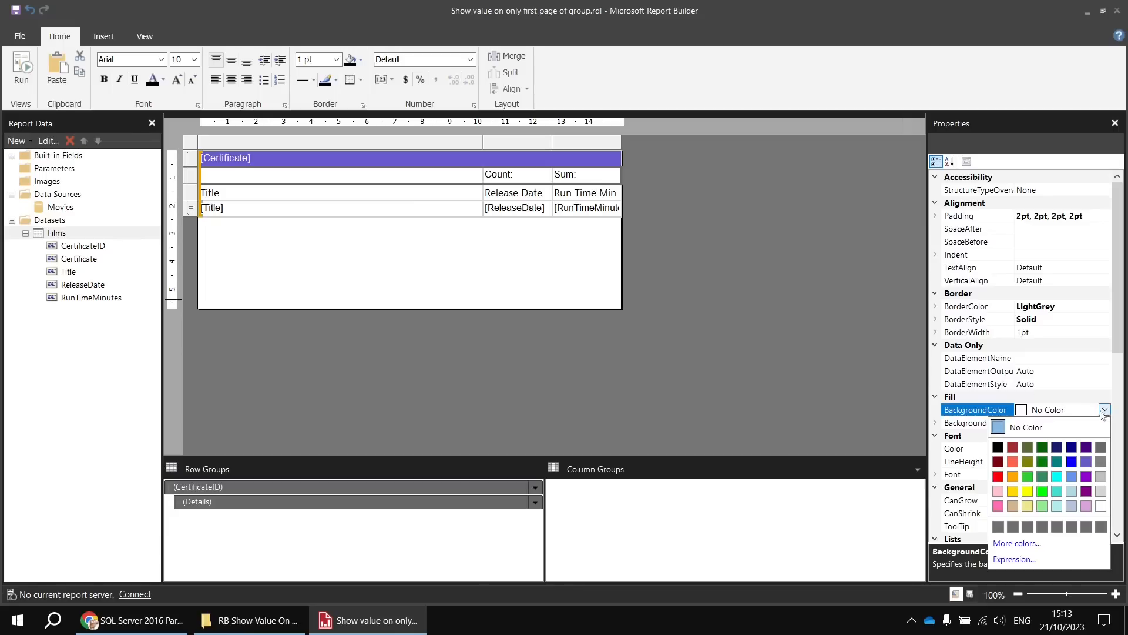
{"action": "left_click", "coordinate": [1071, 476]}
{"action": "left_click", "coordinate": [1077, 449]}
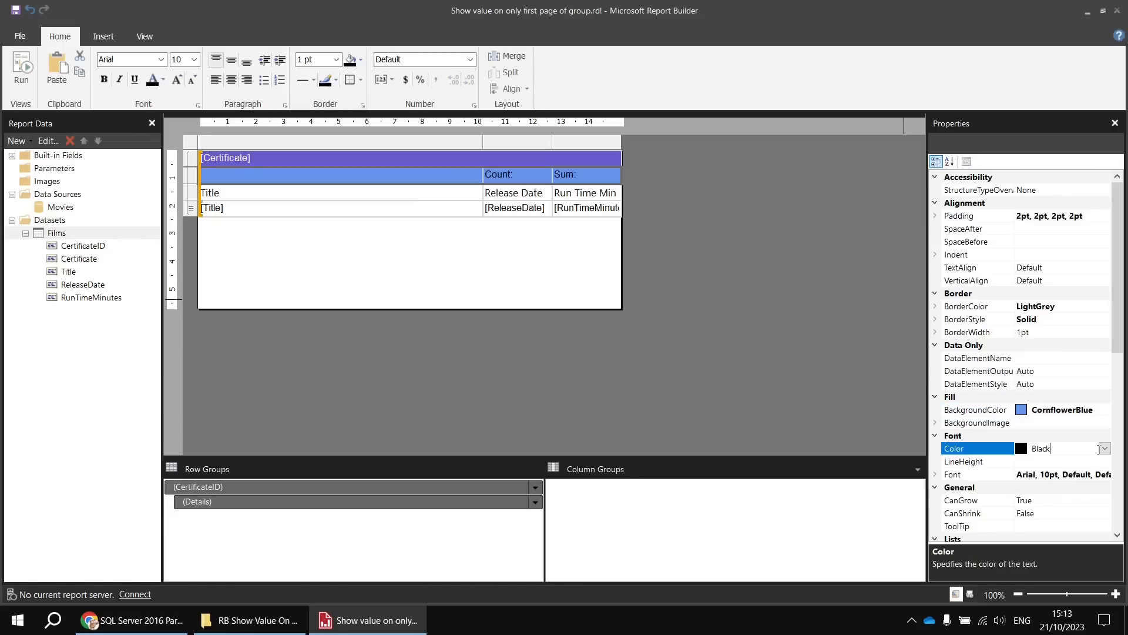
{"action": "left_click", "coordinate": [1104, 449]}
{"action": "left_click", "coordinate": [1101, 524]}
- Fill the background of the column headings row with light steel blue
{"action": "left_click", "coordinate": [419, 197]}
{"action": "left_click", "coordinate": [585, 193], "text": "shift"}
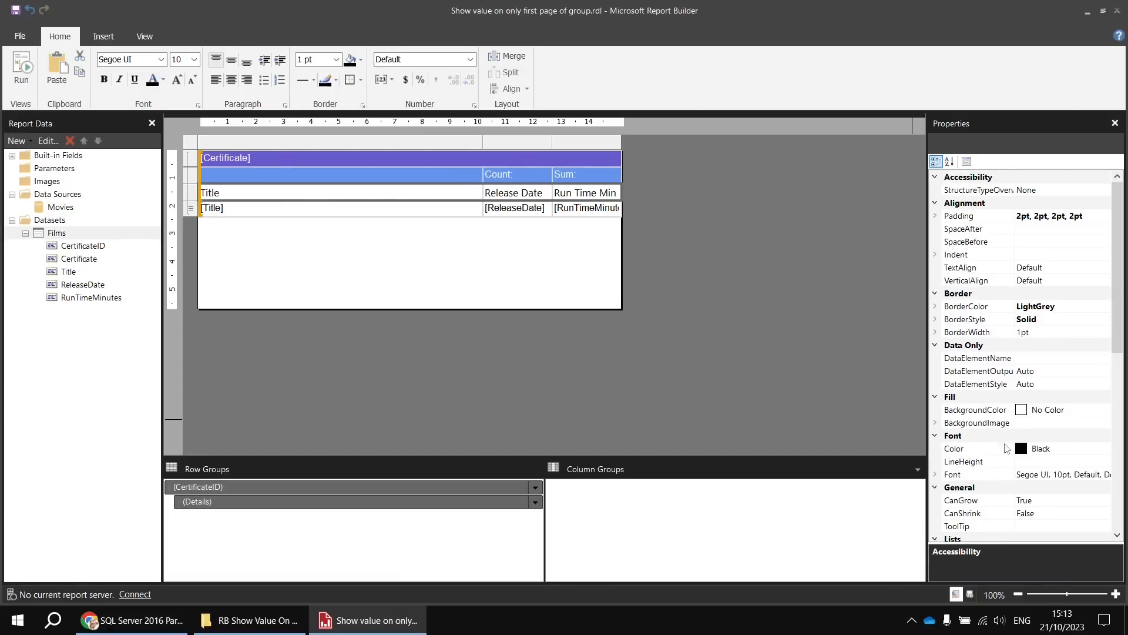
{"action": "left_click", "coordinate": [1072, 410]}
{"action": "left_click", "coordinate": [1105, 410]}
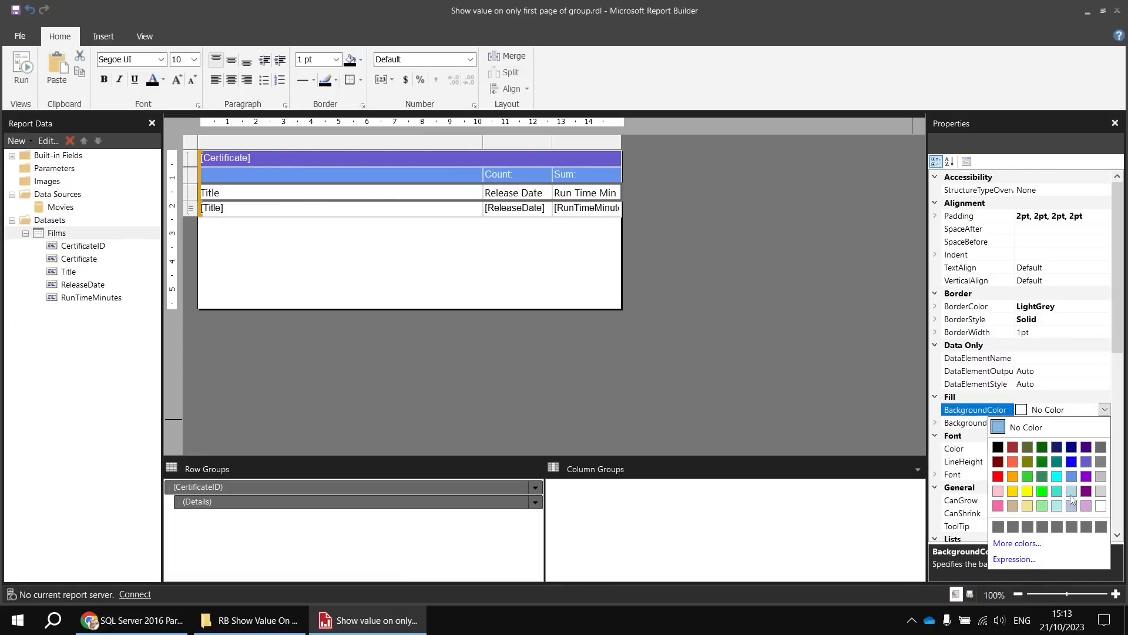
{"action": "left_click", "coordinate": [1072, 500]}
- Set the font of all the table's cells to Calibri
{"action": "left_click", "coordinate": [391, 210]}
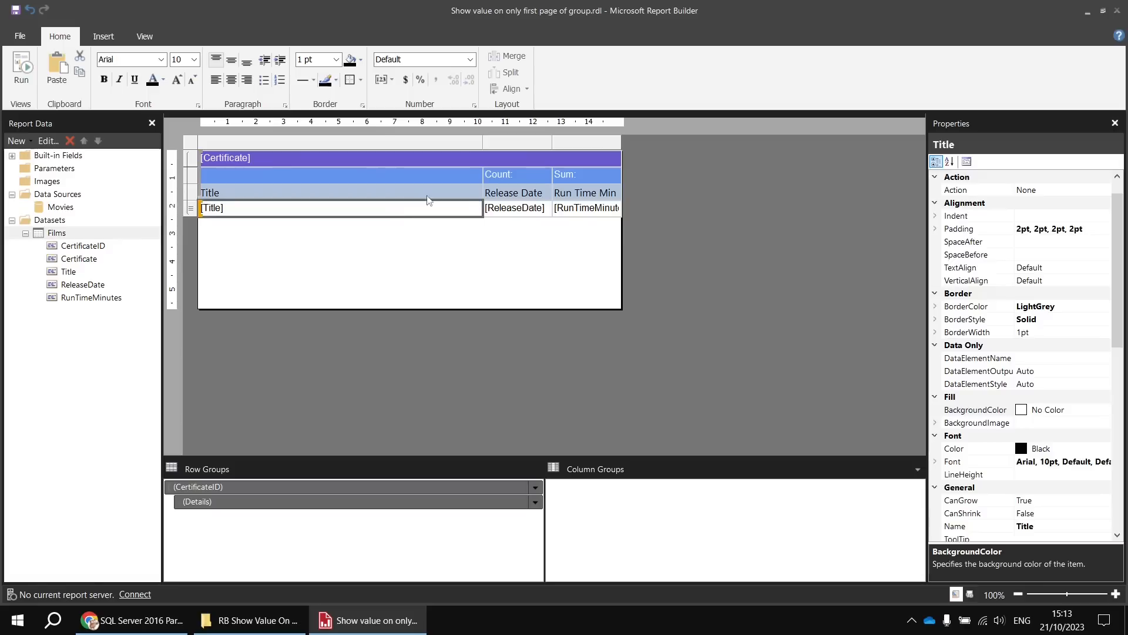
{"action": "left_click_drag", "start_coordinate": [427, 196], "coordinate": [562, 154]}
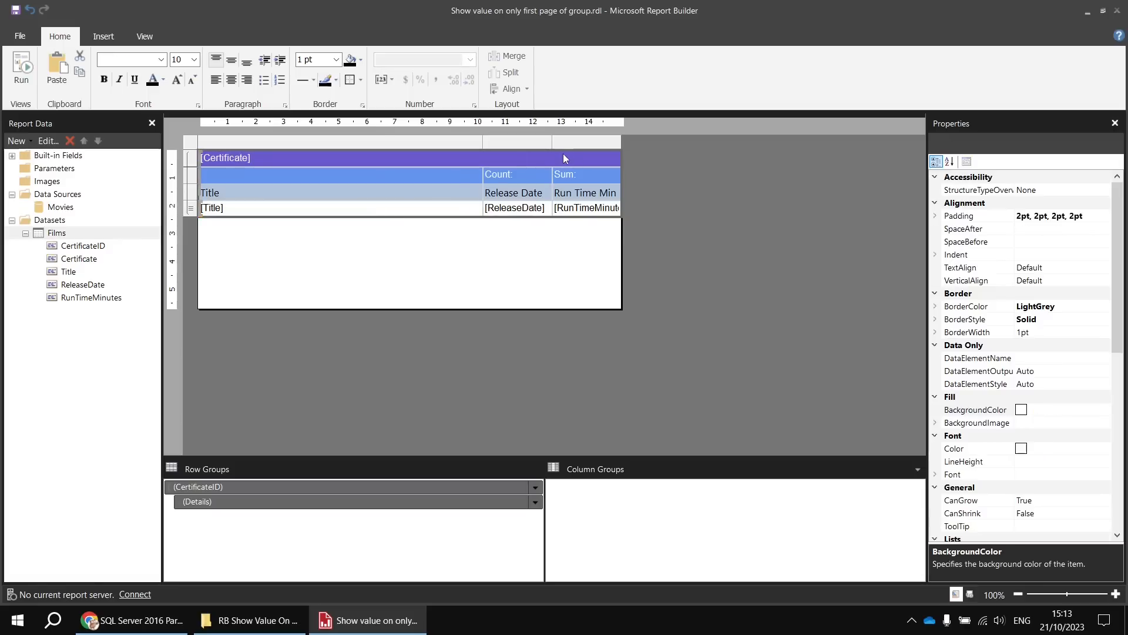
{"action": "left_click", "coordinate": [161, 60]}
{"action": "scroll", "coordinate": [126, 273], "scroll_direction": "down", "scroll_amount": 5}
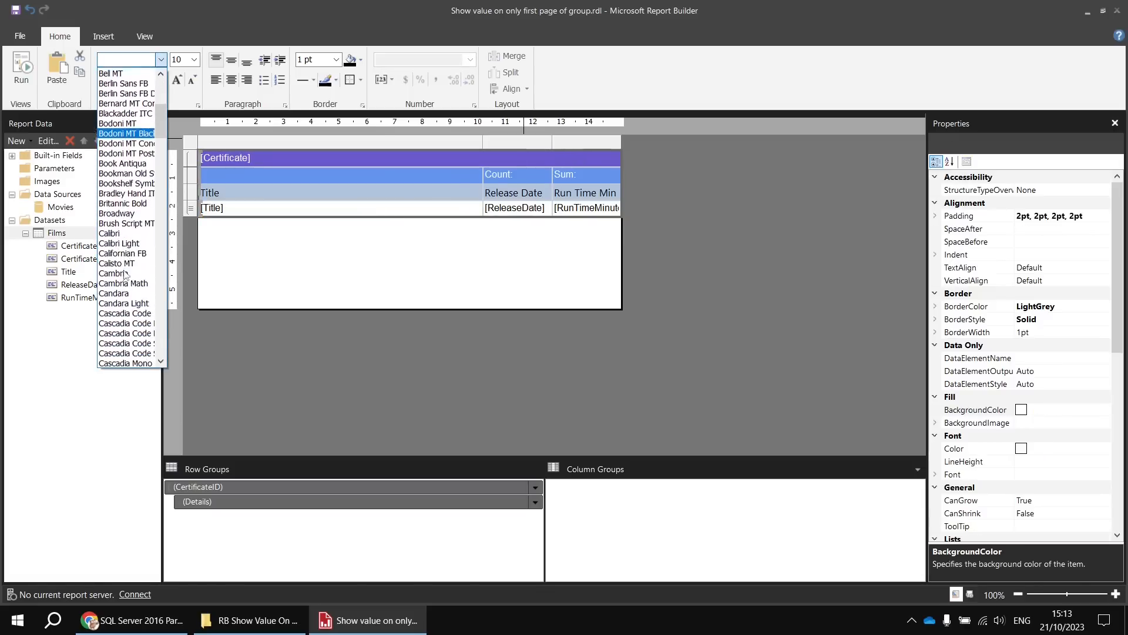
{"action": "left_click", "coordinate": [123, 219]}
- Make the text in the Certificate, count and sum, and column headings rows bold
{"action": "left_click", "coordinate": [294, 158]}
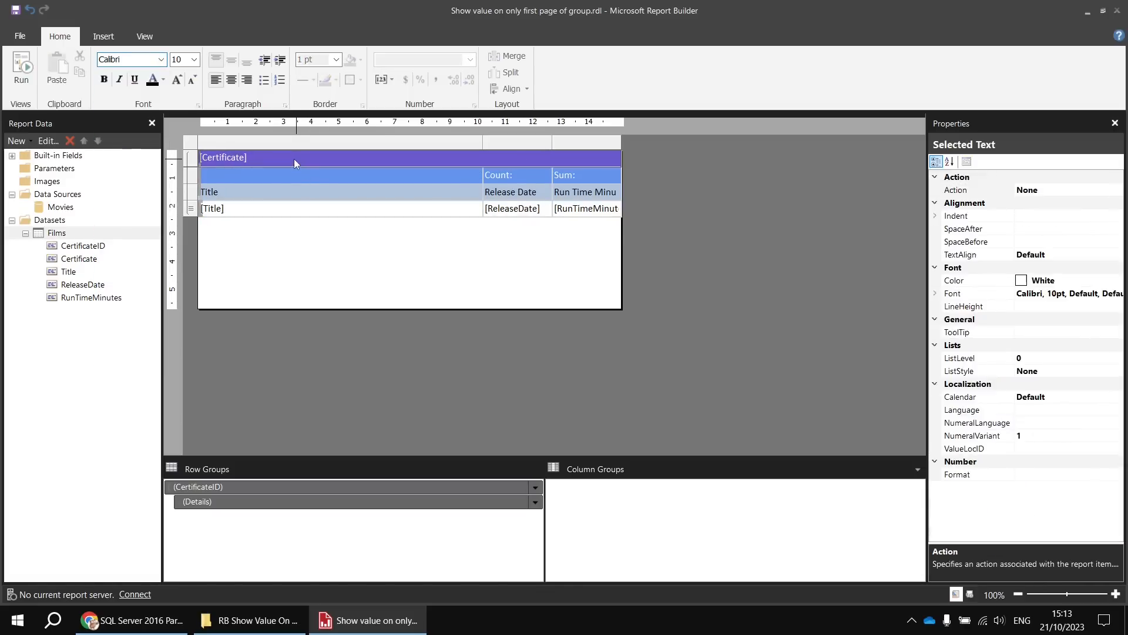
{"action": "left_click", "coordinate": [581, 193], "text": "shift"}
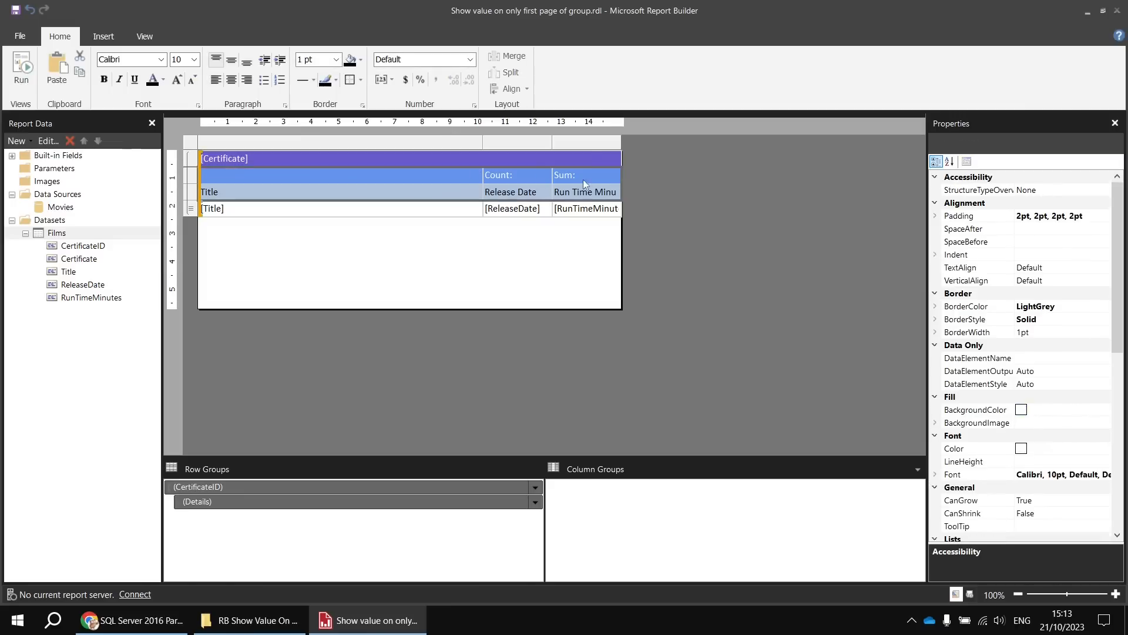
{"action": "left_click", "coordinate": [104, 78]}
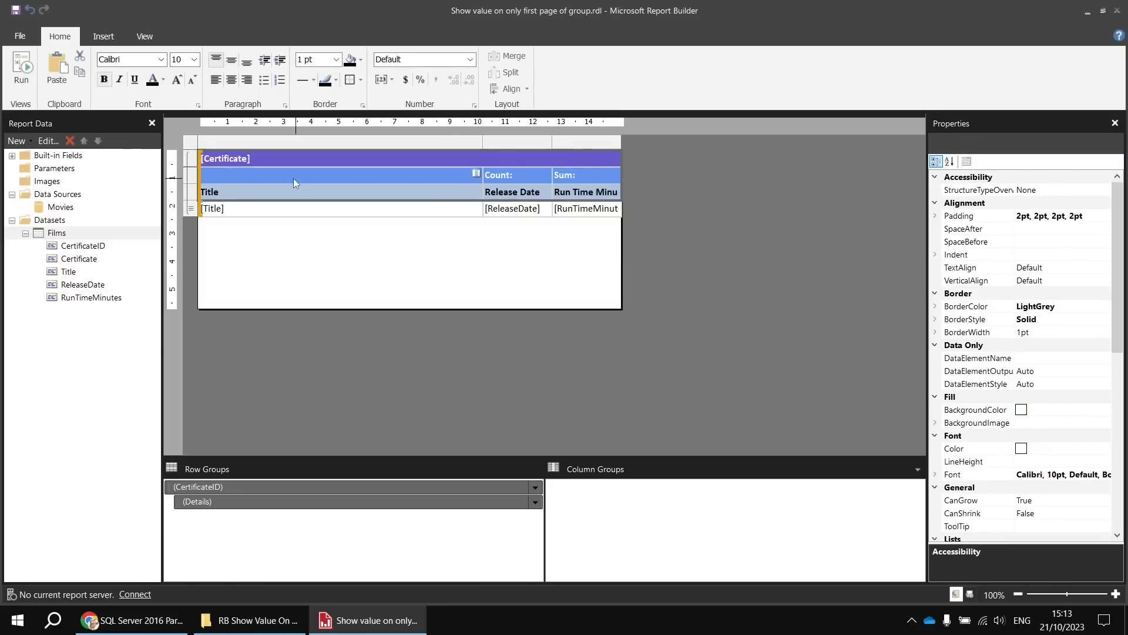
{"action": "left_click", "coordinate": [322, 259]}
- Run the report and look through its first three pages for where the PG group starts, returning to the design
{"action": "left_click", "coordinate": [36, 78]}
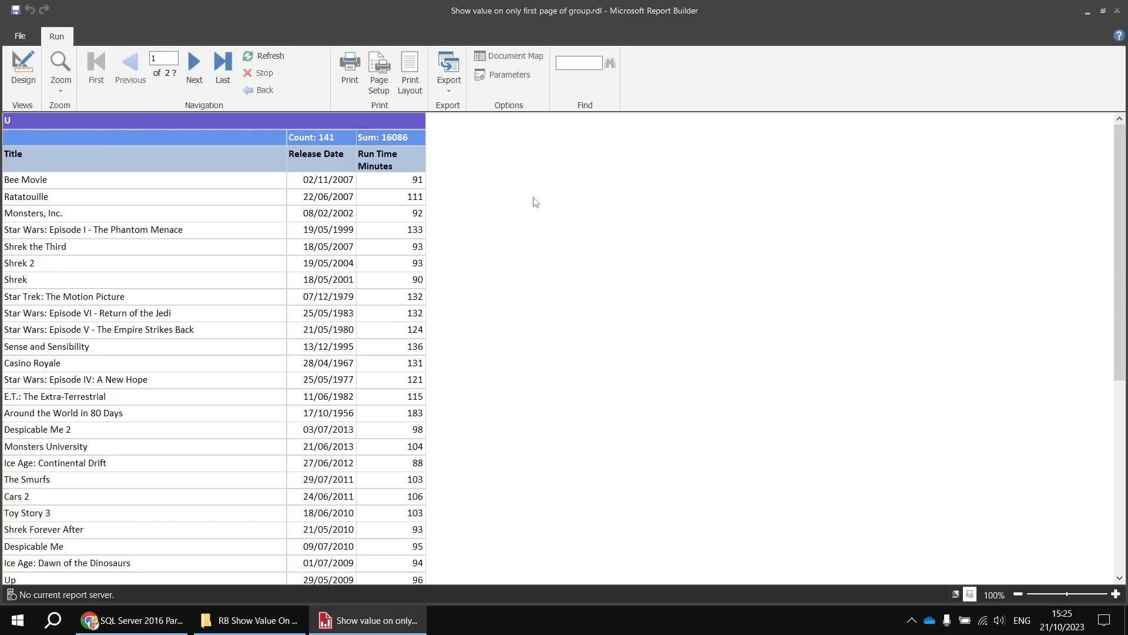
{"action": "left_click", "coordinate": [193, 64]}
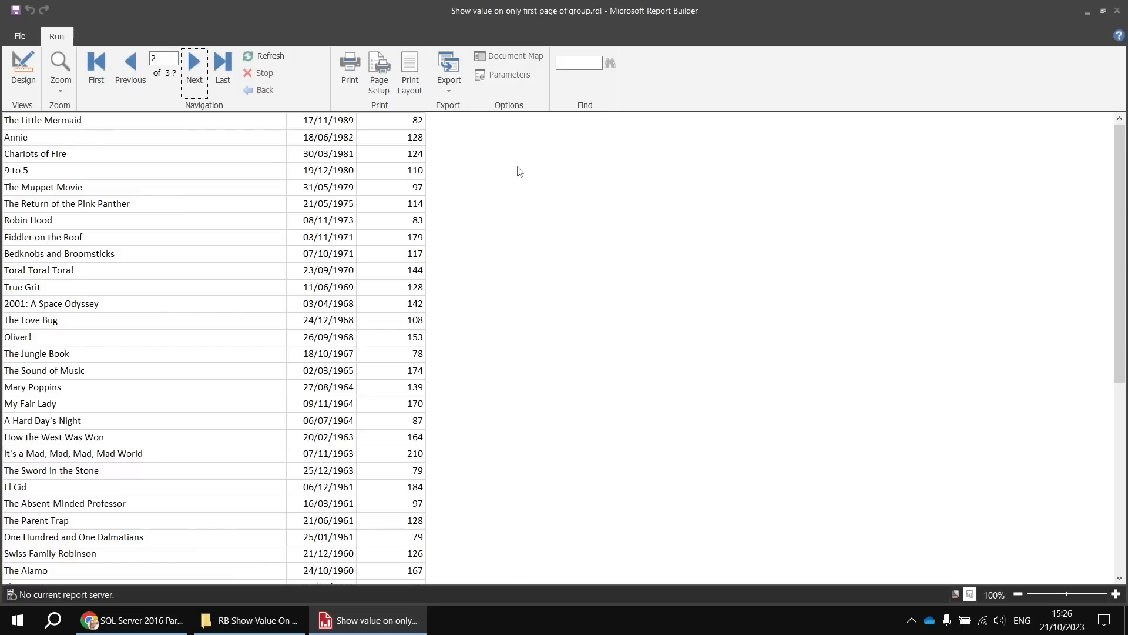
{"action": "left_click", "coordinate": [194, 65]}
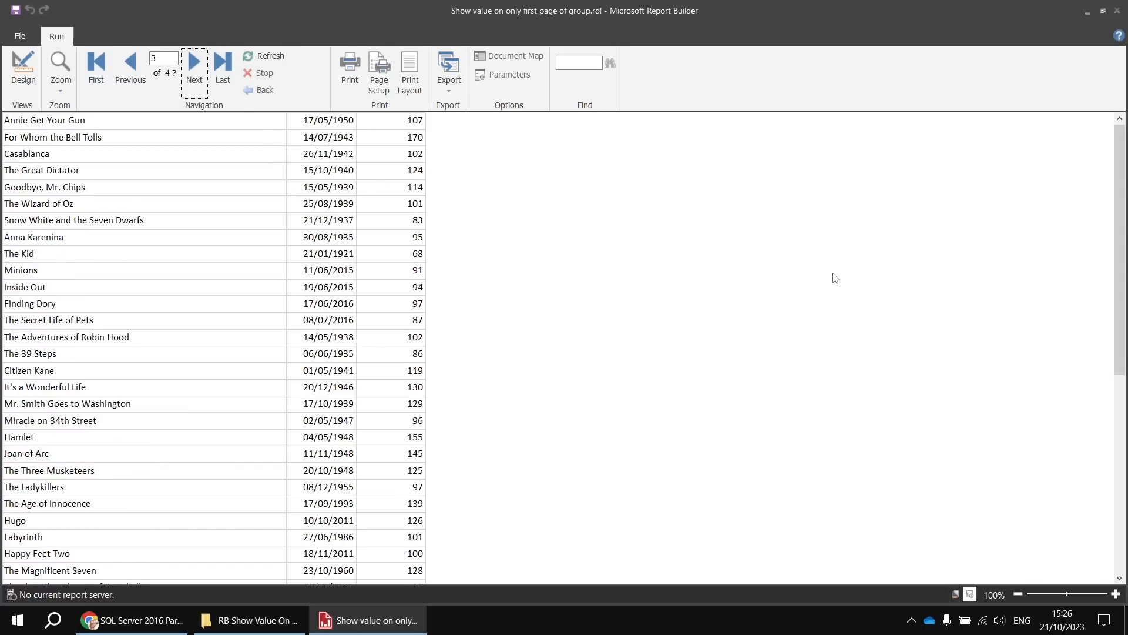
{"action": "left_click_drag", "start_coordinate": [1123, 147], "coordinate": [1118, 358]}
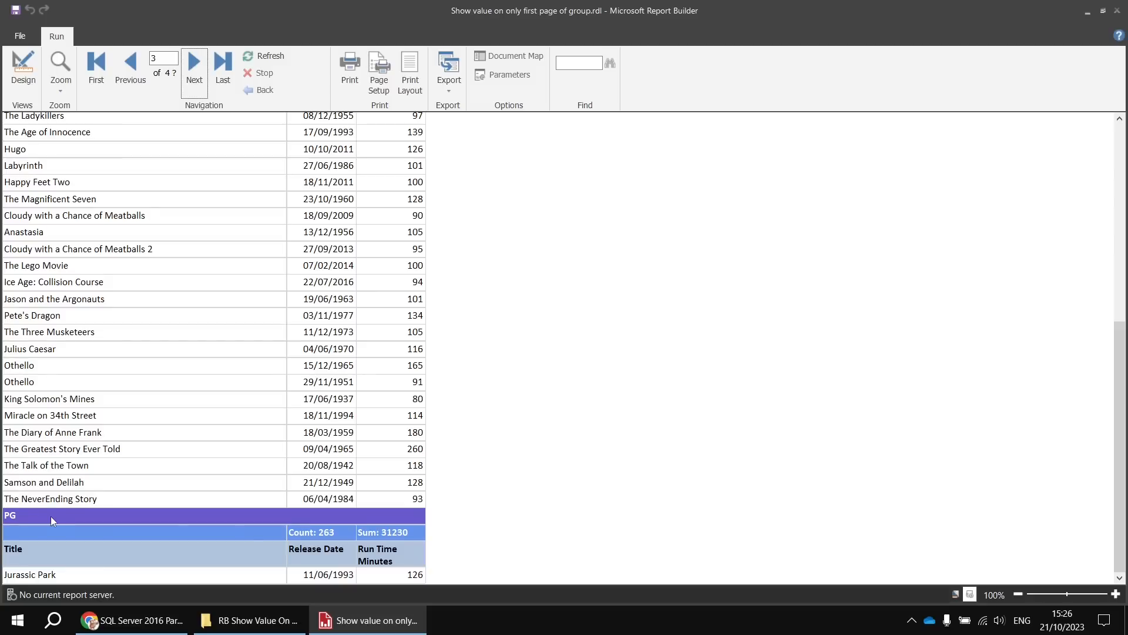
{"action": "left_click", "coordinate": [24, 69]}
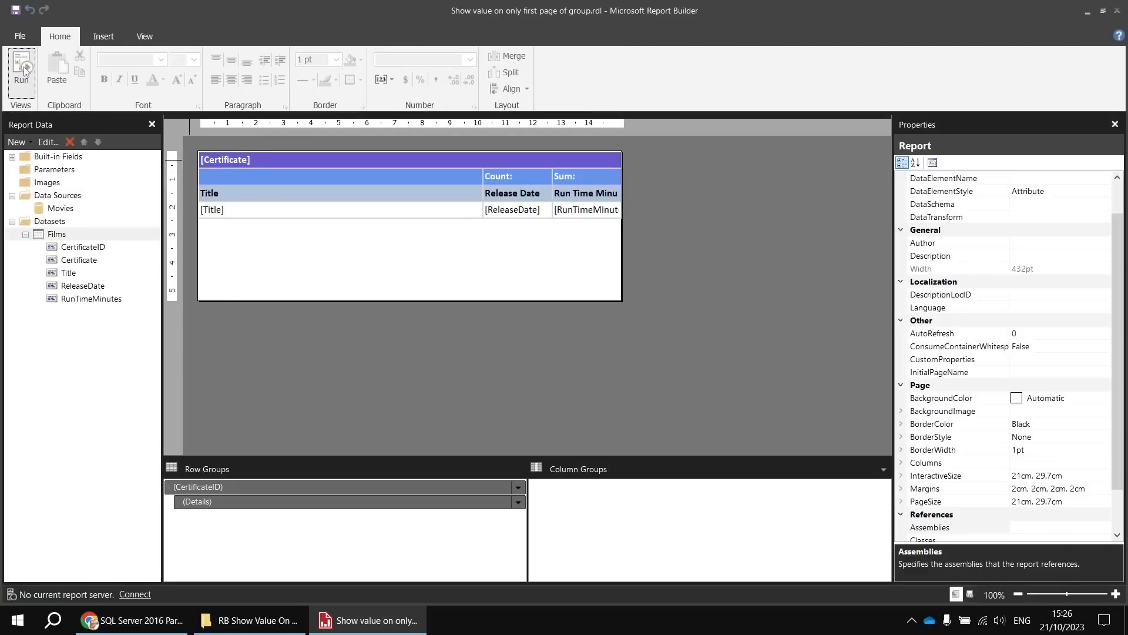
- Set the CertificateID row group's page break location to Between
{"action": "left_click", "coordinate": [255, 488]}
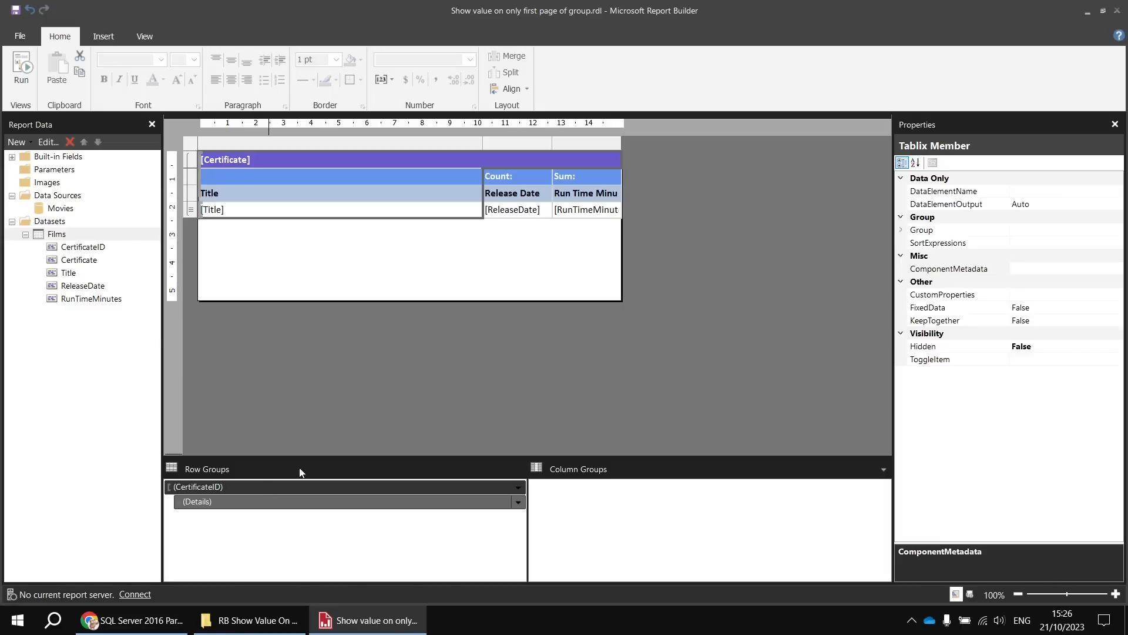
{"action": "left_click", "coordinate": [901, 231]}
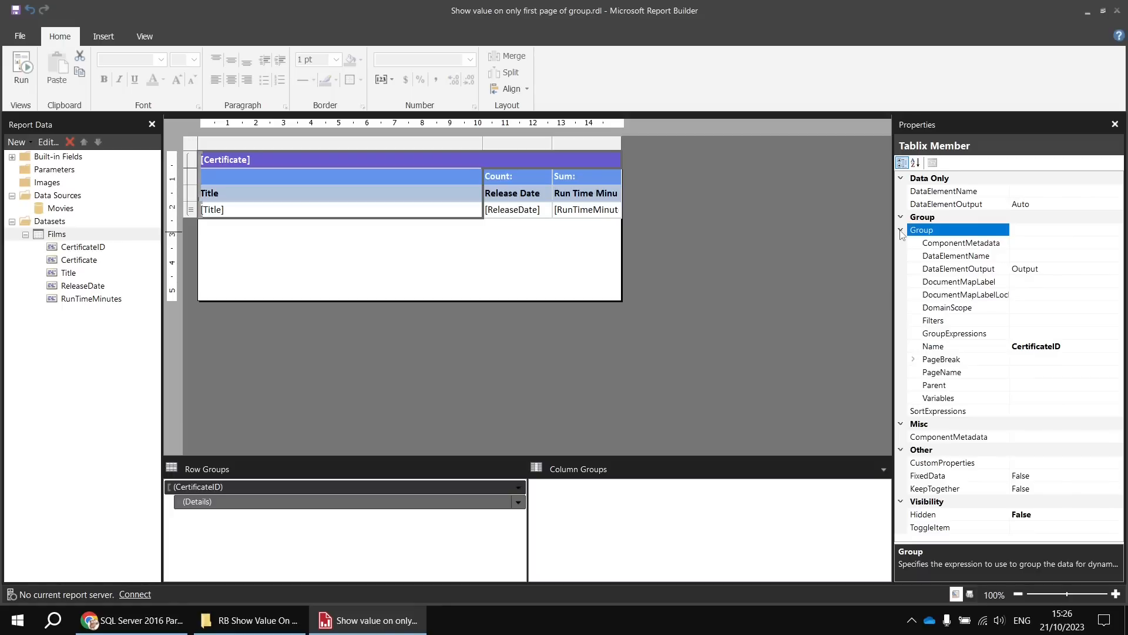
{"action": "left_click", "coordinate": [945, 361]}
{"action": "left_click", "coordinate": [914, 360]}
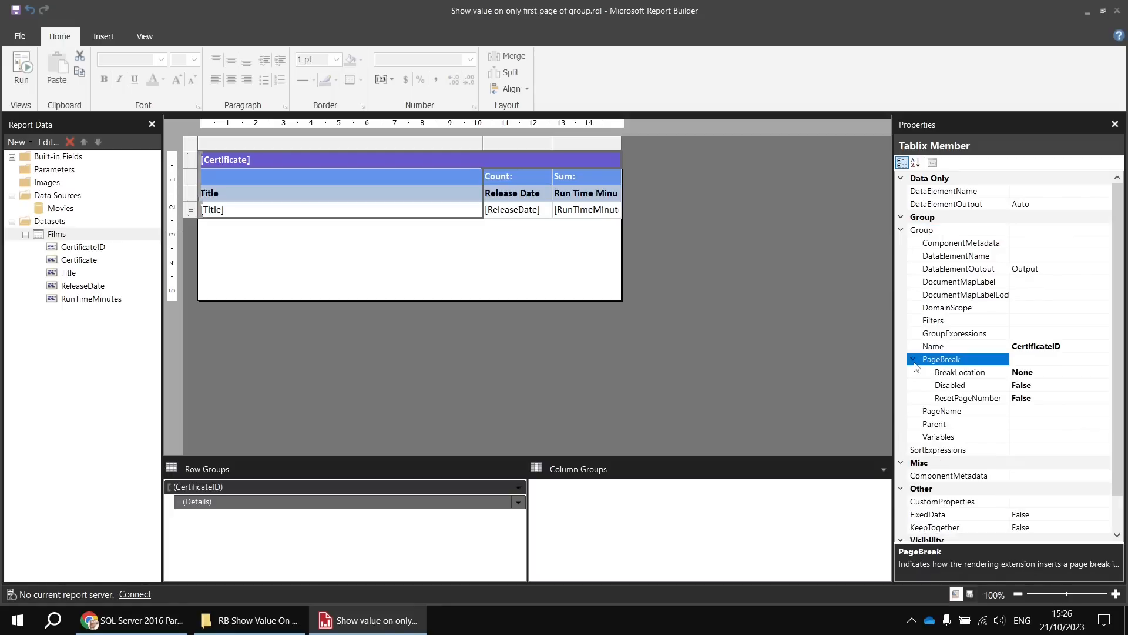
{"action": "left_click", "coordinate": [1052, 372]}
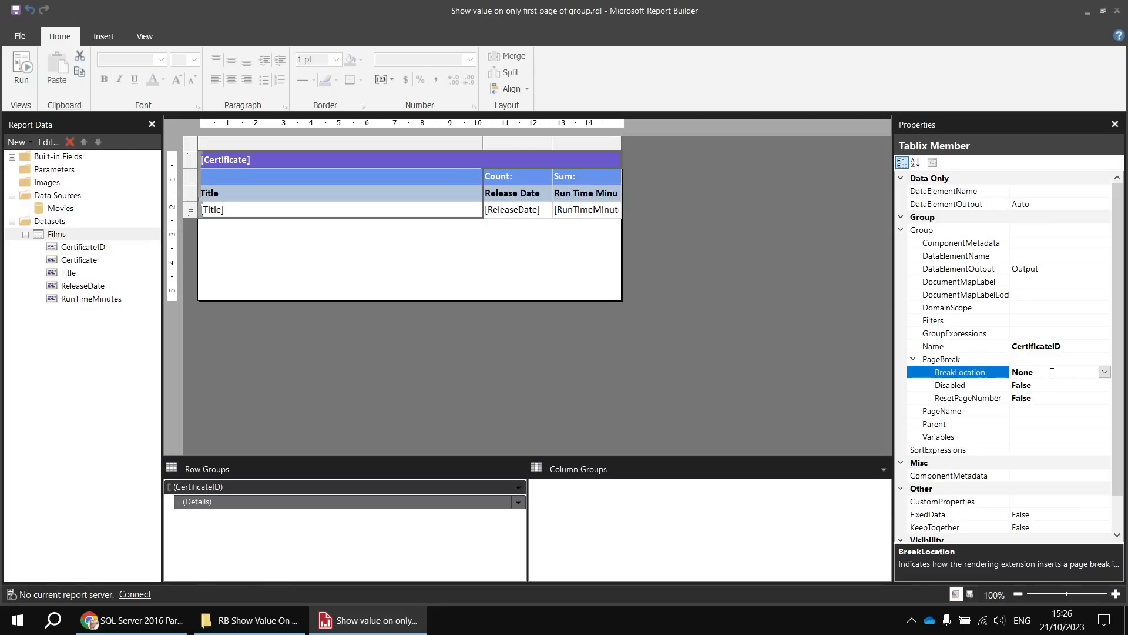
{"action": "left_click", "coordinate": [1105, 371]}
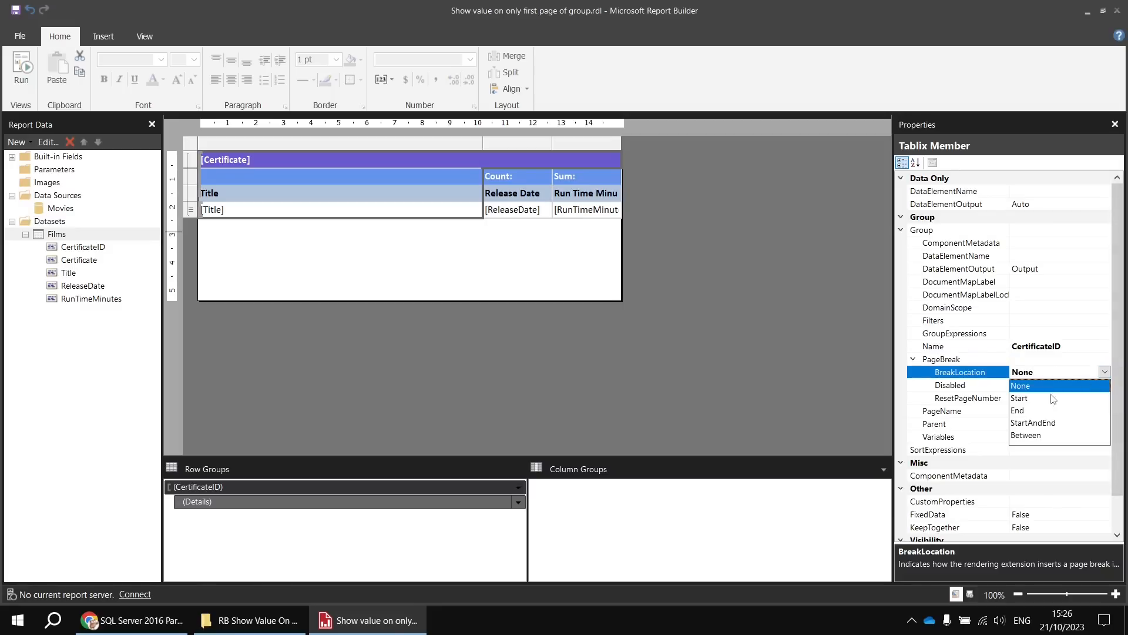
{"action": "left_click", "coordinate": [1032, 436]}
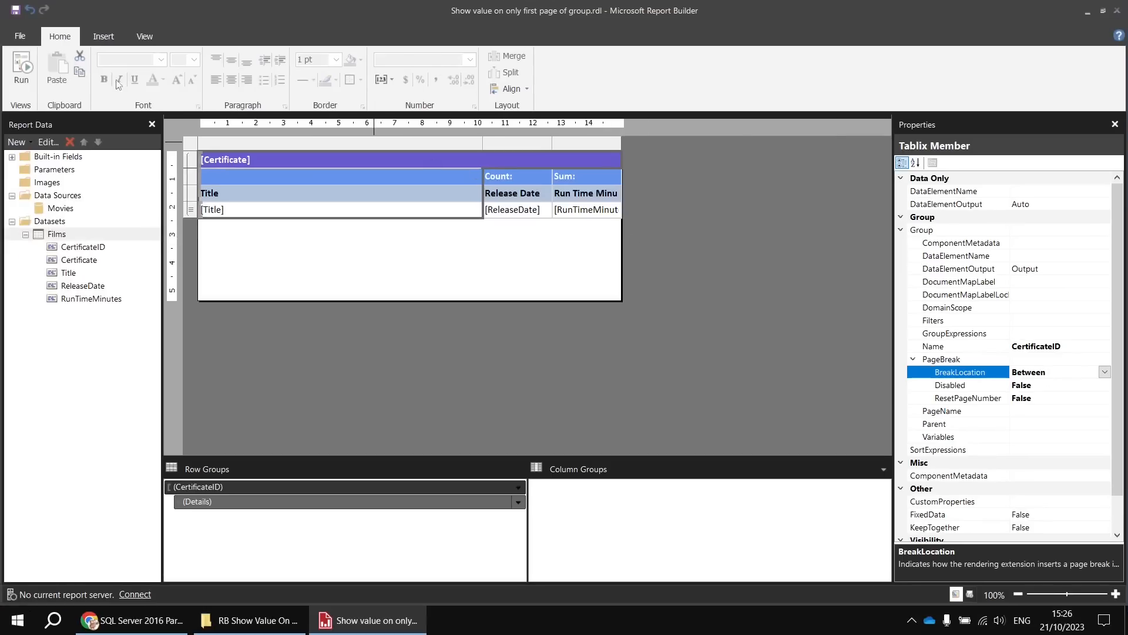
- Run the report and page through to page 5 to check the breaks between certificate groups, returning to the design
{"action": "left_click", "coordinate": [18, 71]}
{"action": "left_click", "coordinate": [197, 64]}
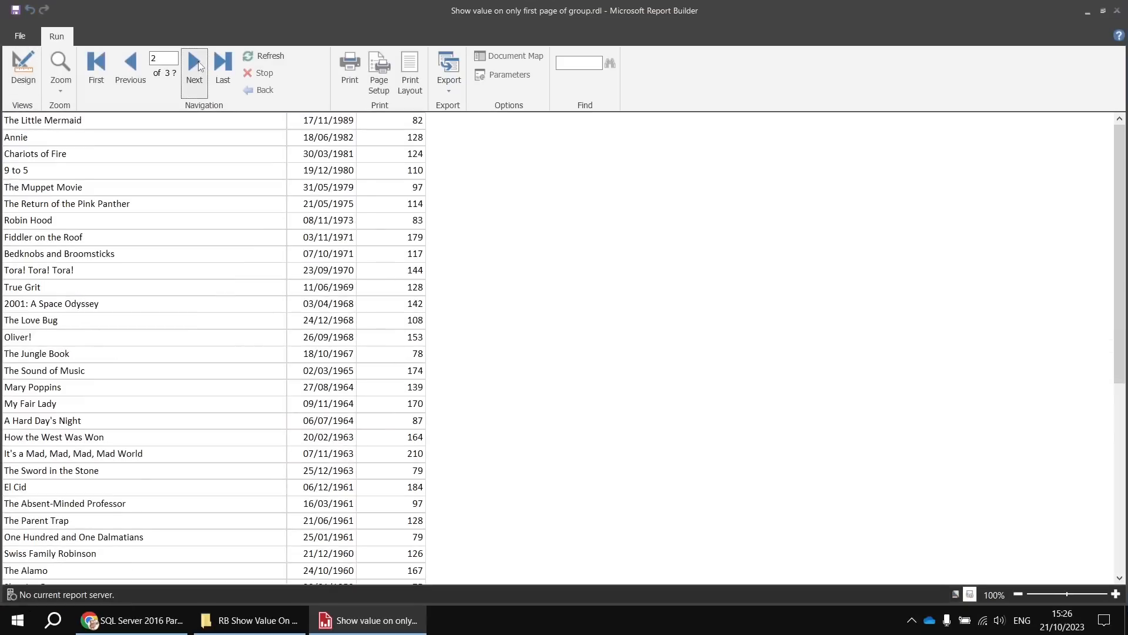
{"action": "left_click", "coordinate": [193, 69]}
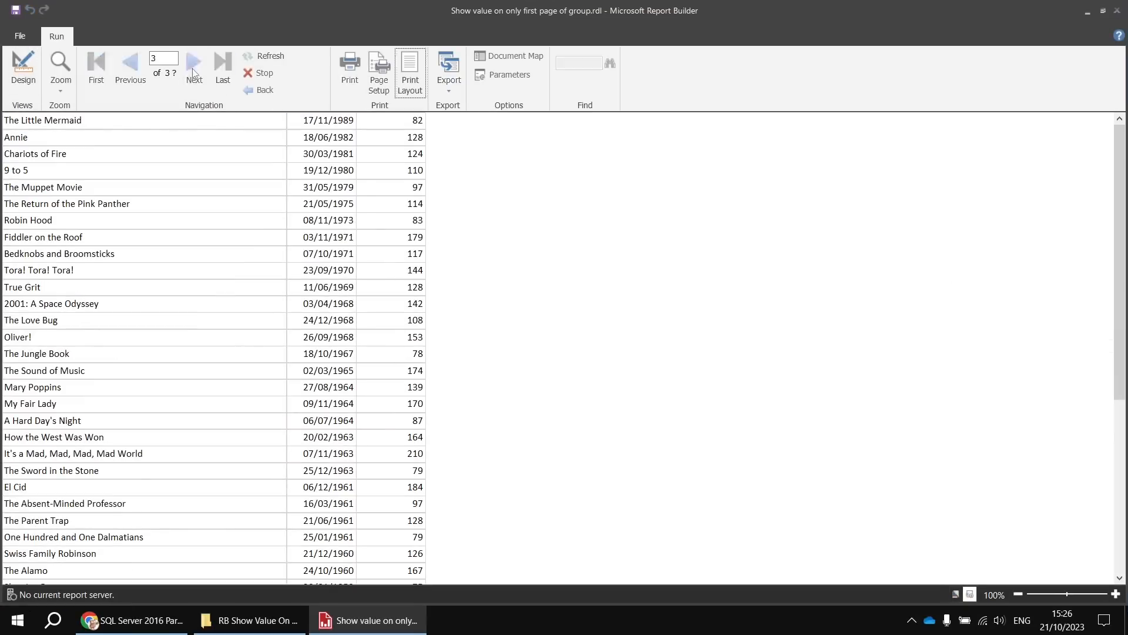
{"action": "left_click_drag", "start_coordinate": [1116, 160], "coordinate": [1117, 333]}
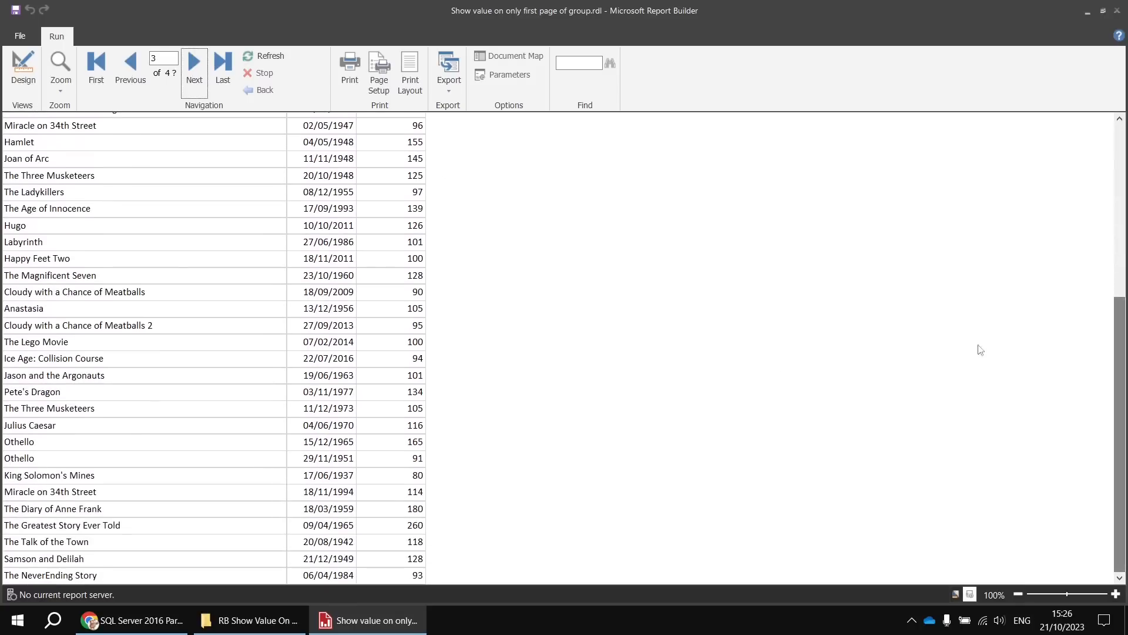
{"action": "left_click", "coordinate": [194, 67]}
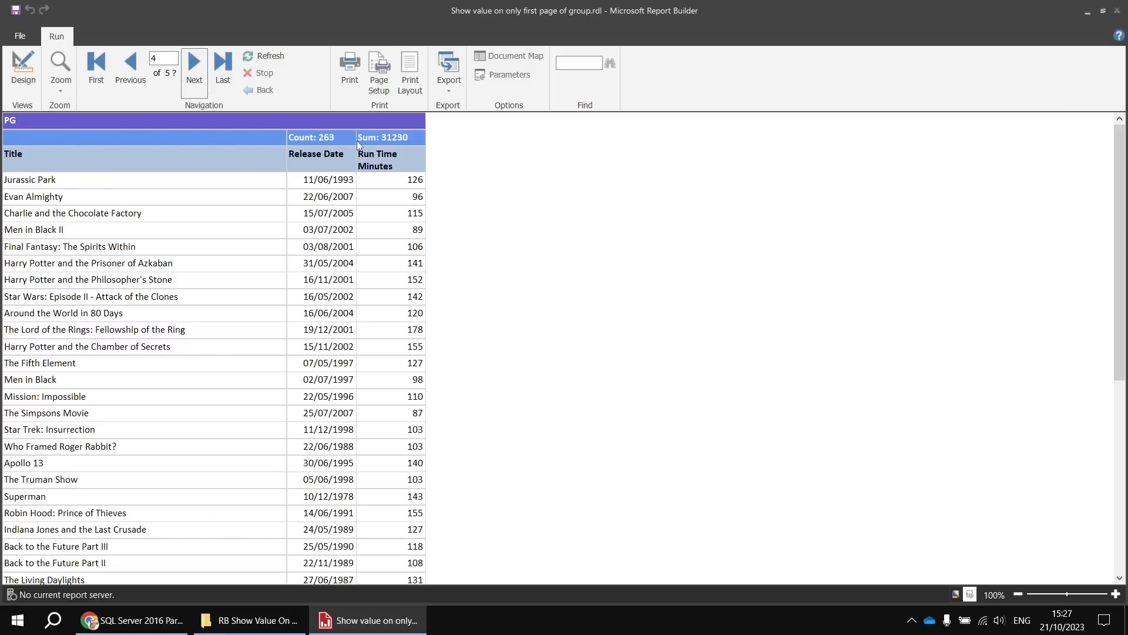
{"action": "left_click", "coordinate": [193, 68]}
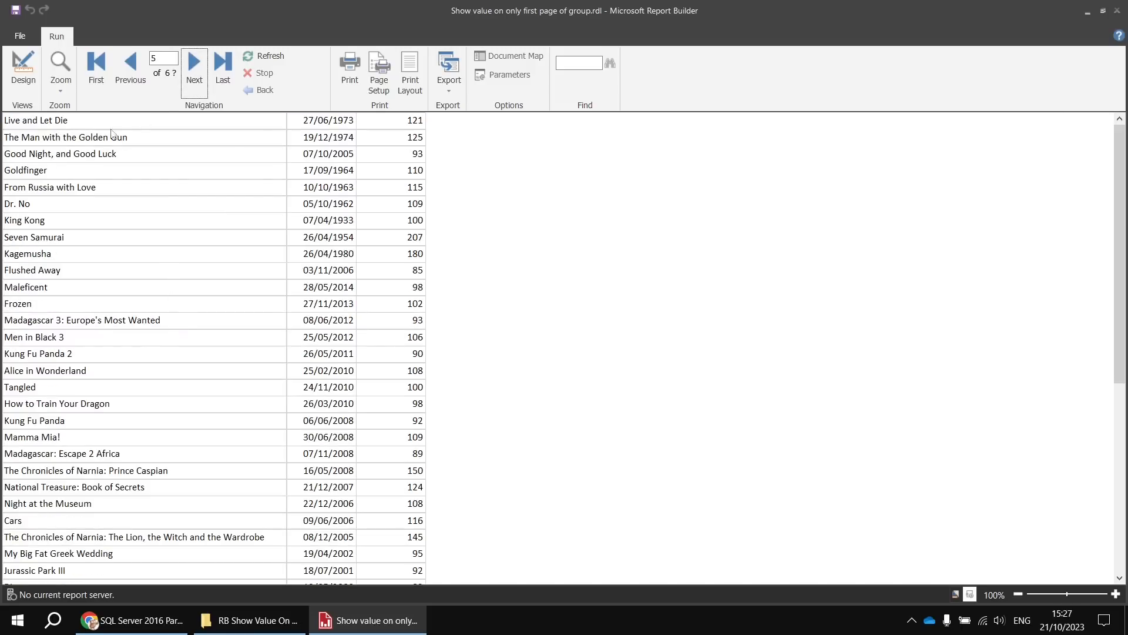
{"action": "left_click", "coordinate": [21, 75]}
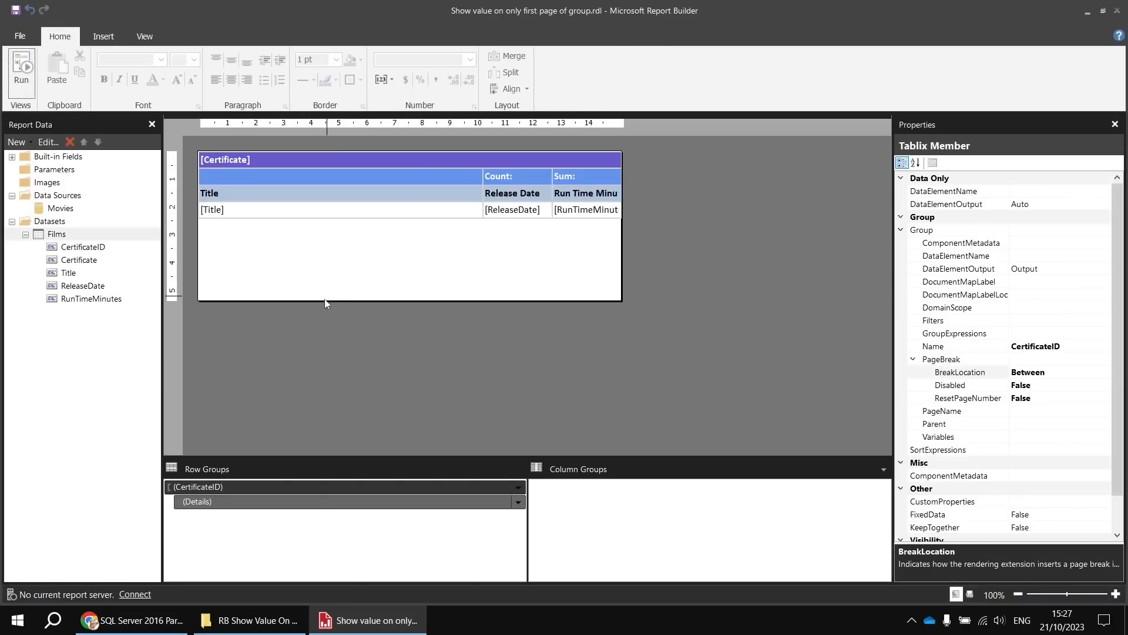
- Turn on Advanced Mode for the row and column groups and inspect the second and third static row members
{"action": "left_click", "coordinate": [884, 470]}
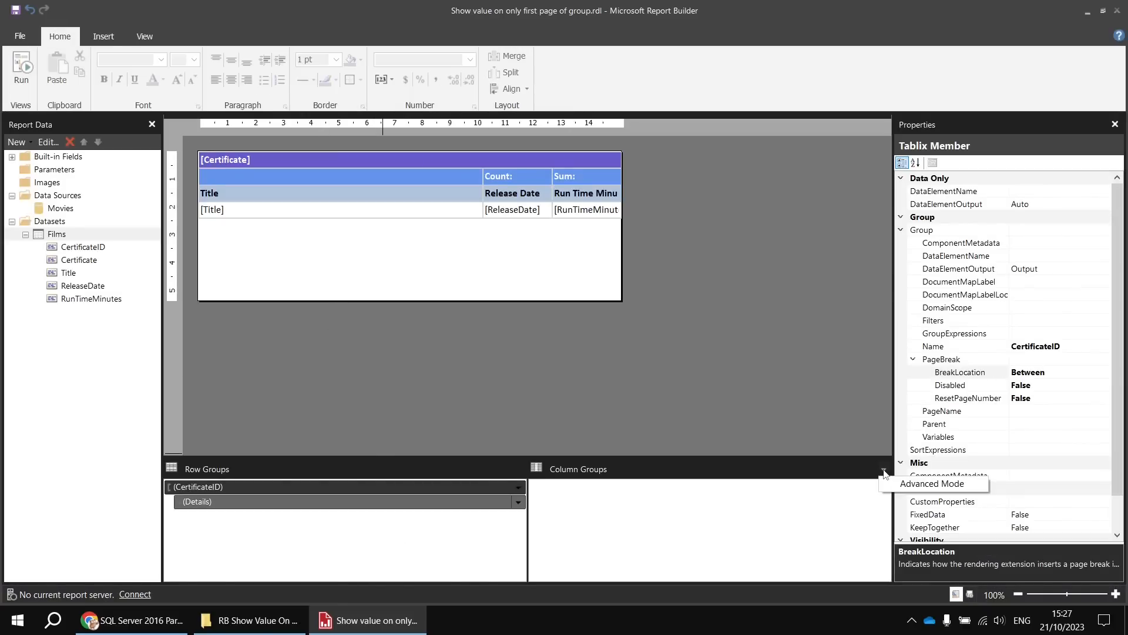
{"action": "left_click", "coordinate": [917, 484]}
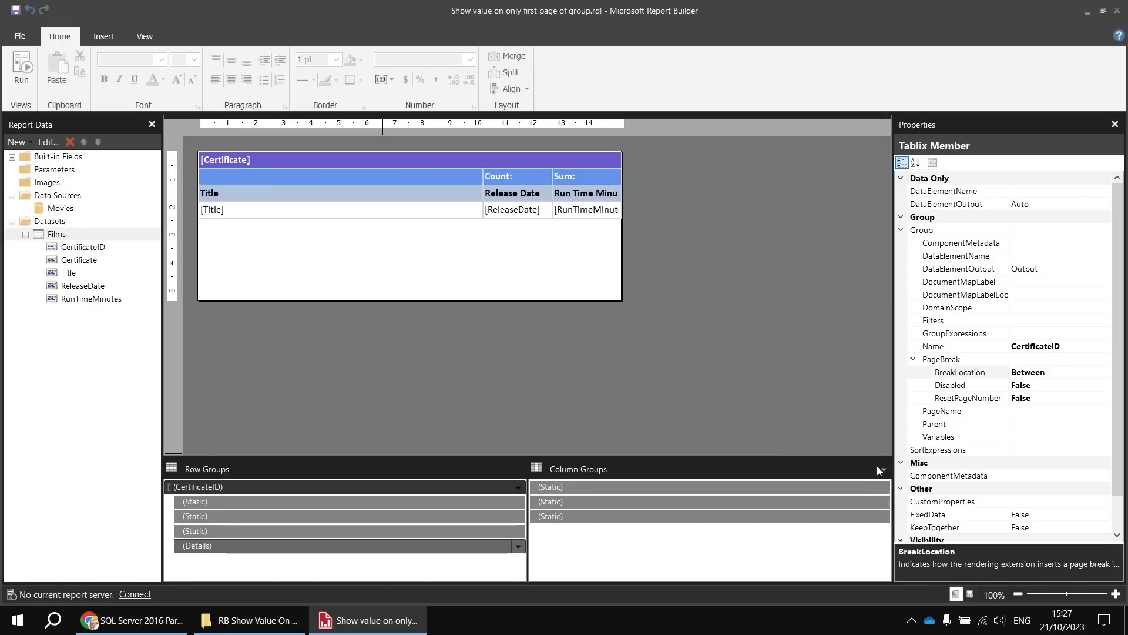
{"action": "left_click", "coordinate": [307, 517]}
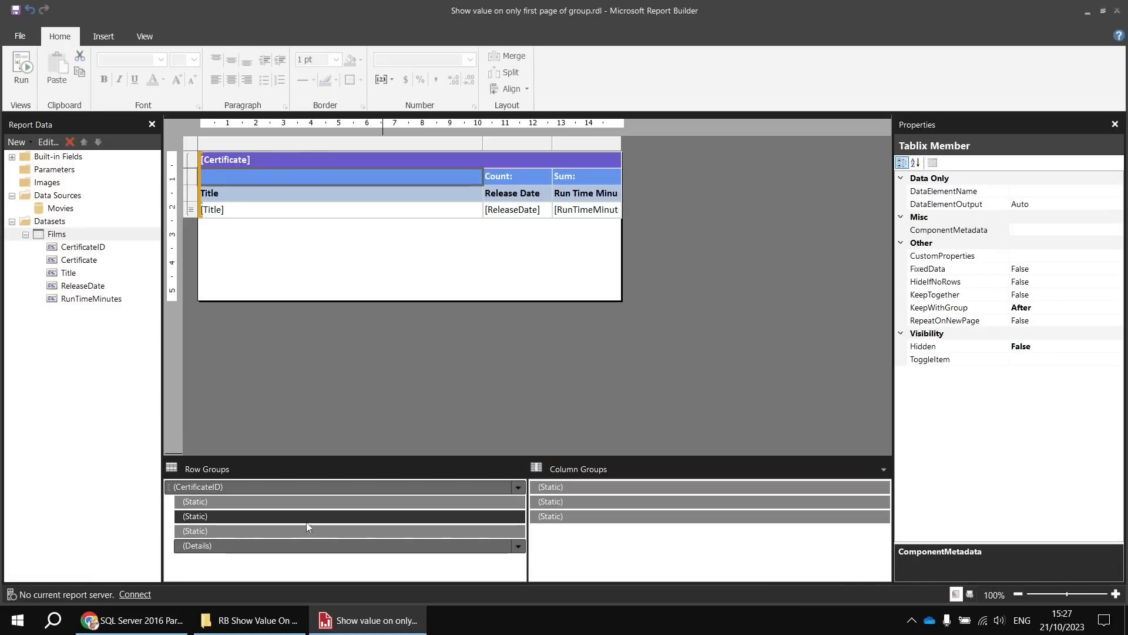
{"action": "left_click", "coordinate": [306, 530]}
{"action": "left_click", "coordinate": [307, 517]}
- Set RepeatOnNewPage to True for the first static row member under CertificateID, which holds the Certificate header
{"action": "left_click", "coordinate": [307, 502]}
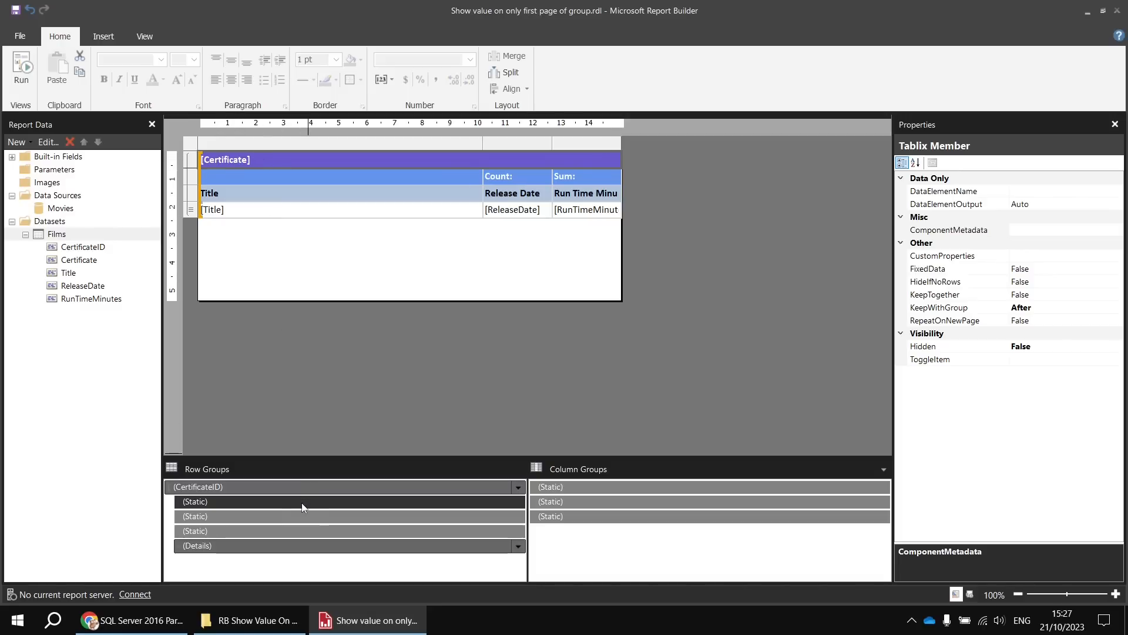
{"action": "left_click", "coordinate": [971, 322]}
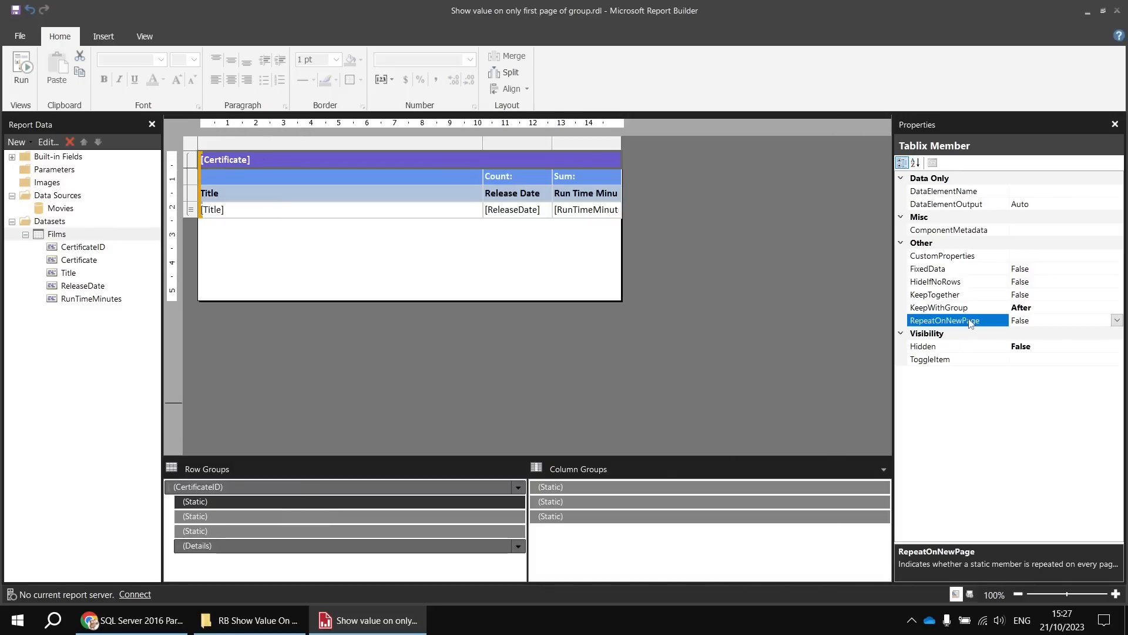
{"action": "left_click", "coordinate": [1116, 320]}
{"action": "left_click", "coordinate": [1043, 334]}
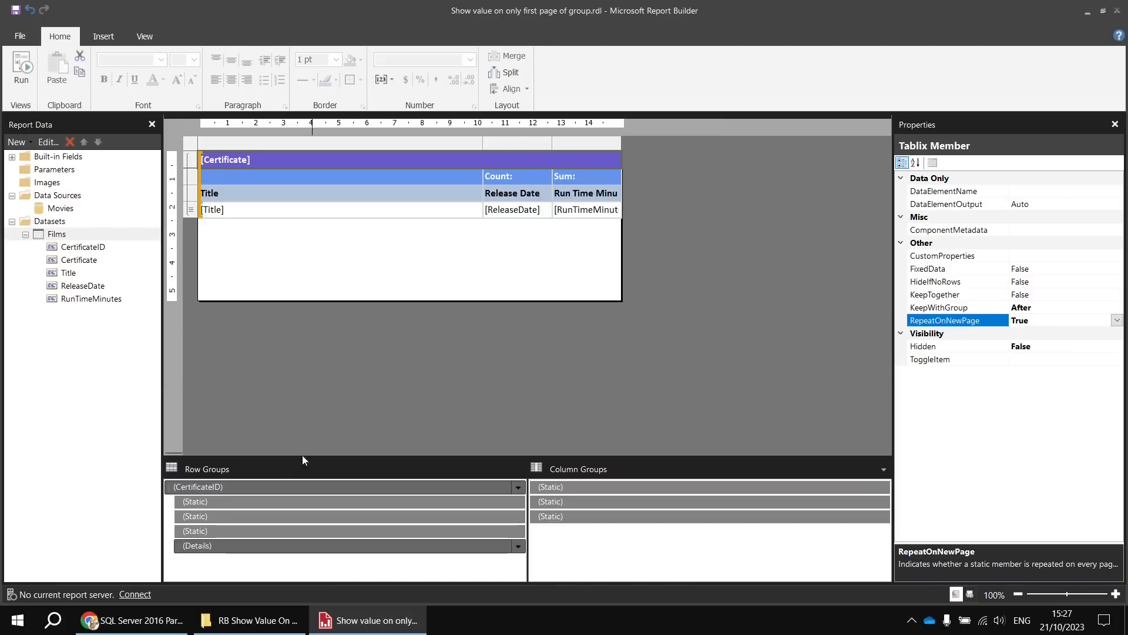
- Compare the first two static row members, test-run the report with only the Certificate header set to repeat, and return to the design
{"action": "left_click", "coordinate": [297, 501]}
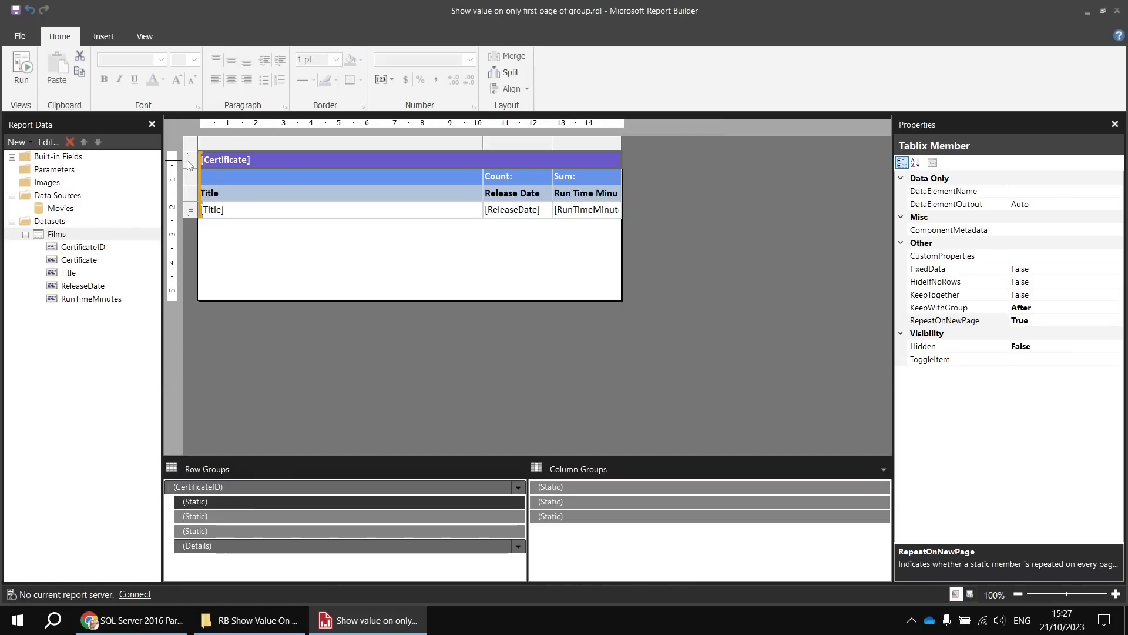
{"action": "left_click", "coordinate": [327, 181]}
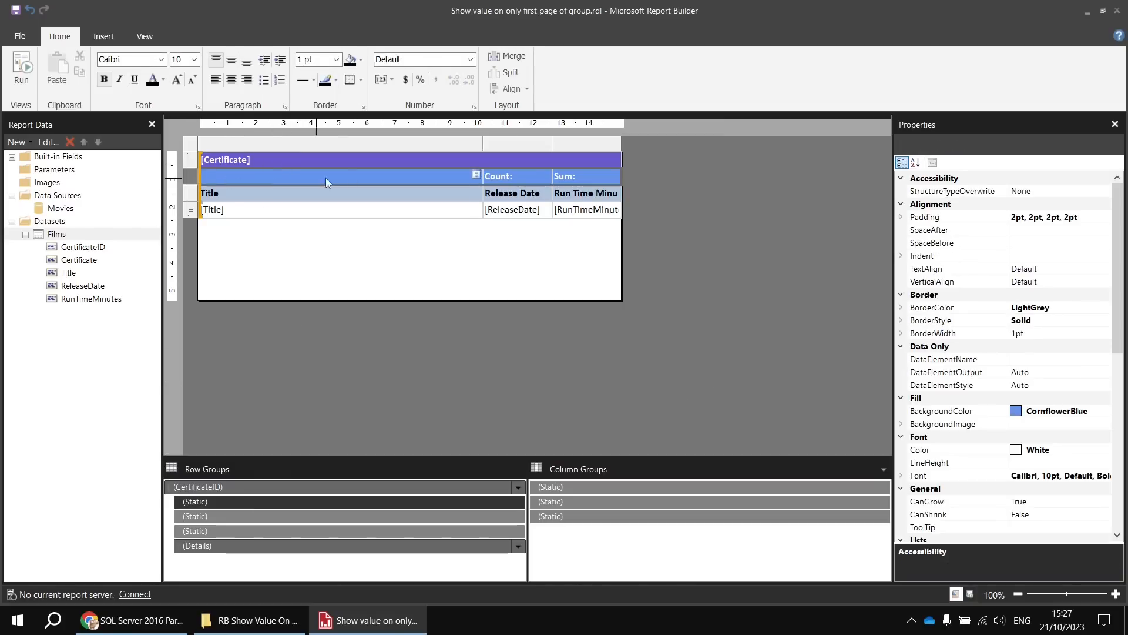
{"action": "left_click", "coordinate": [257, 517]}
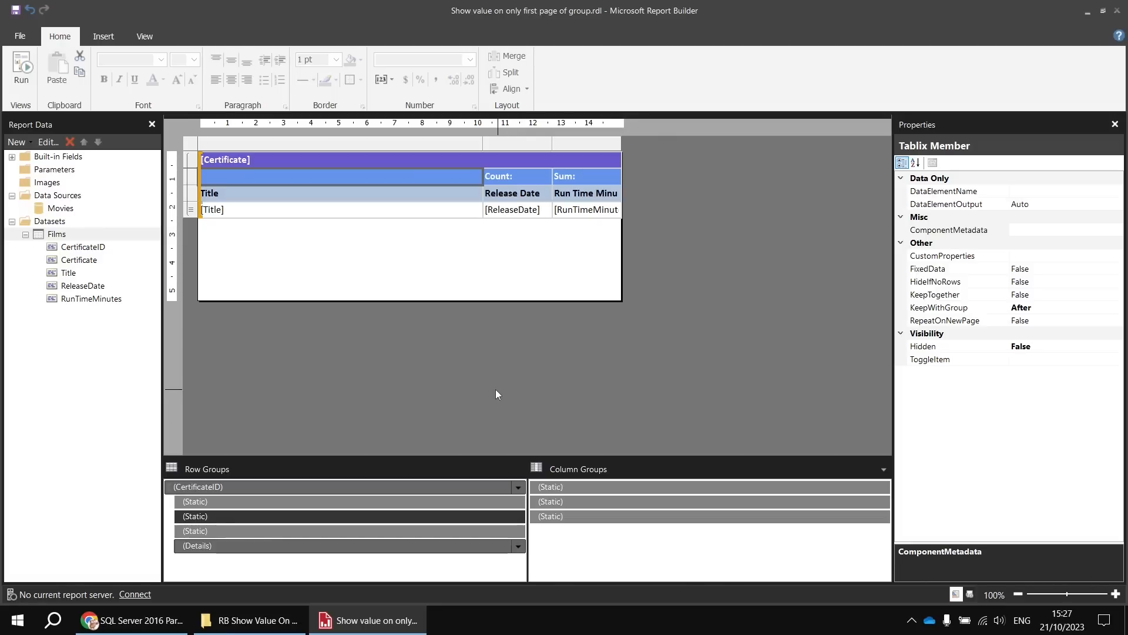
{"action": "left_click", "coordinate": [21, 70]}
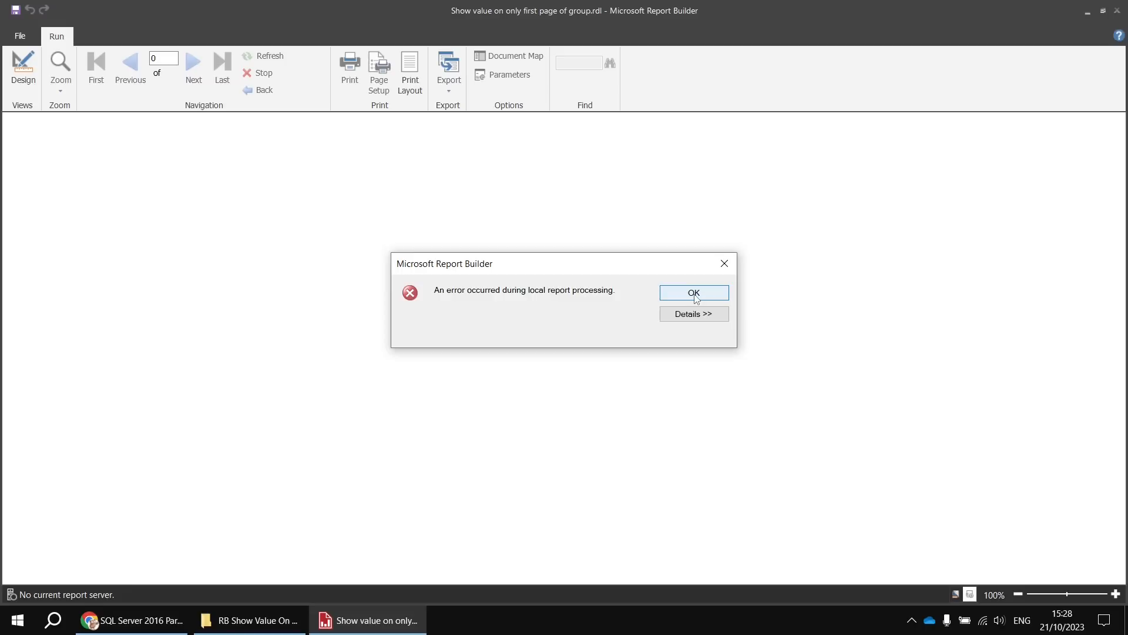
{"action": "left_click", "coordinate": [695, 297]}
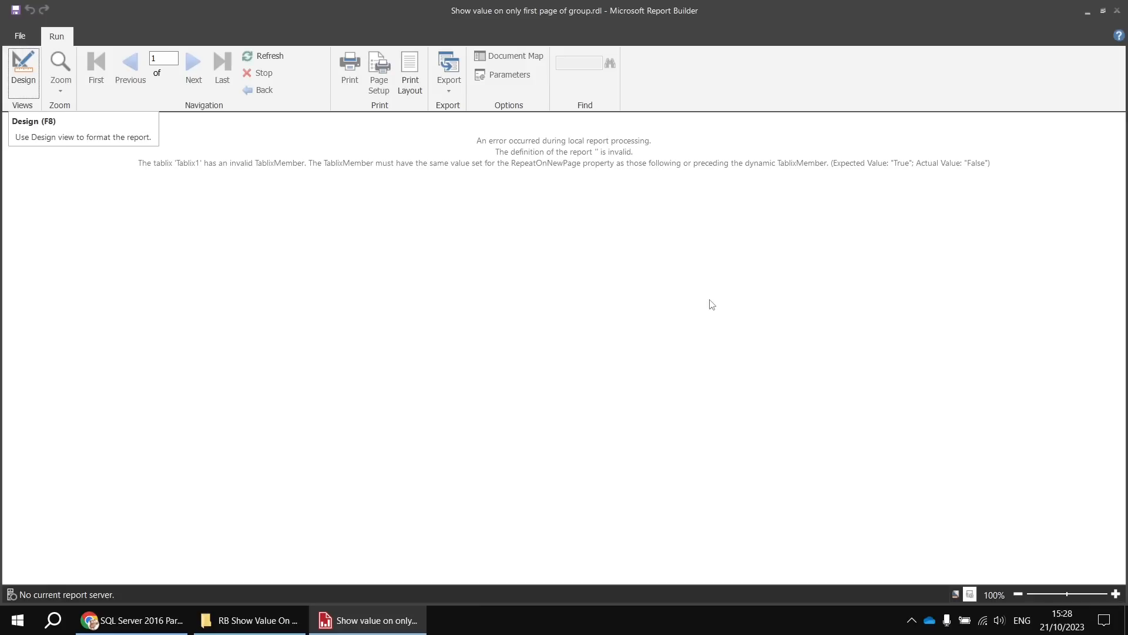
{"action": "key", "text": "F8"}
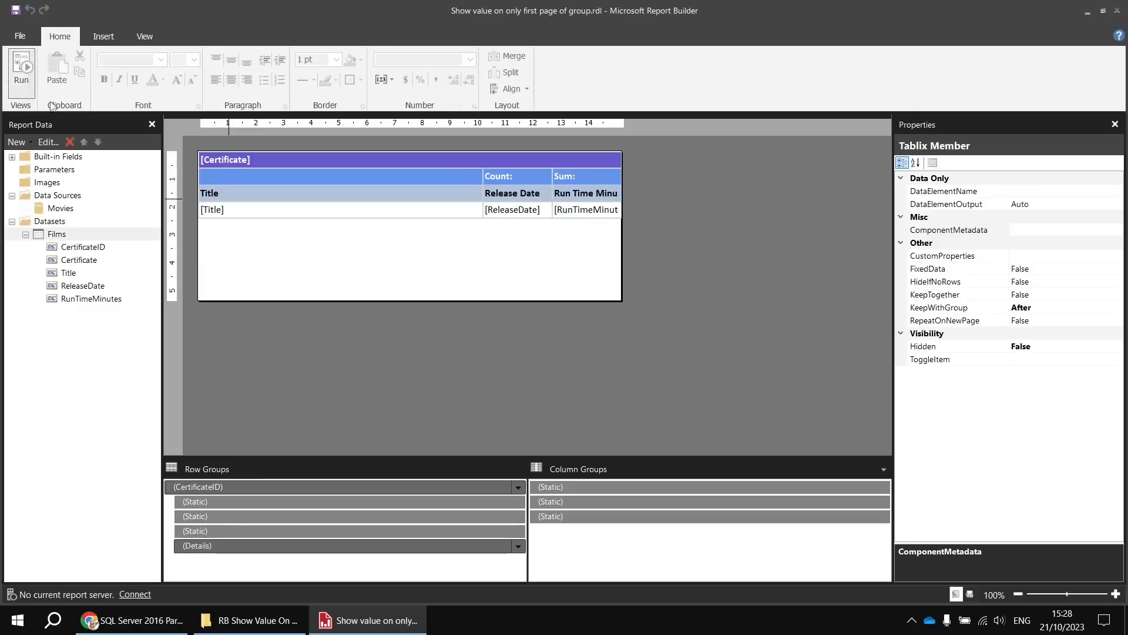
- Set RepeatOnNewPage to True for the second and third static row members under CertificateID
{"action": "left_click", "coordinate": [326, 517]}
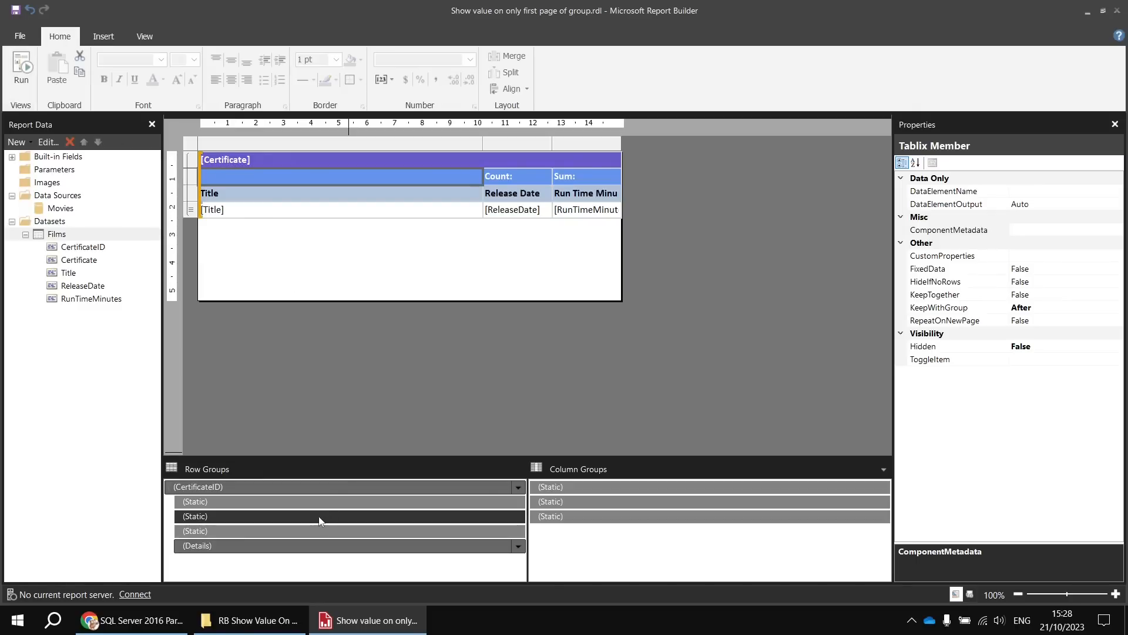
{"action": "left_click", "coordinate": [1045, 320]}
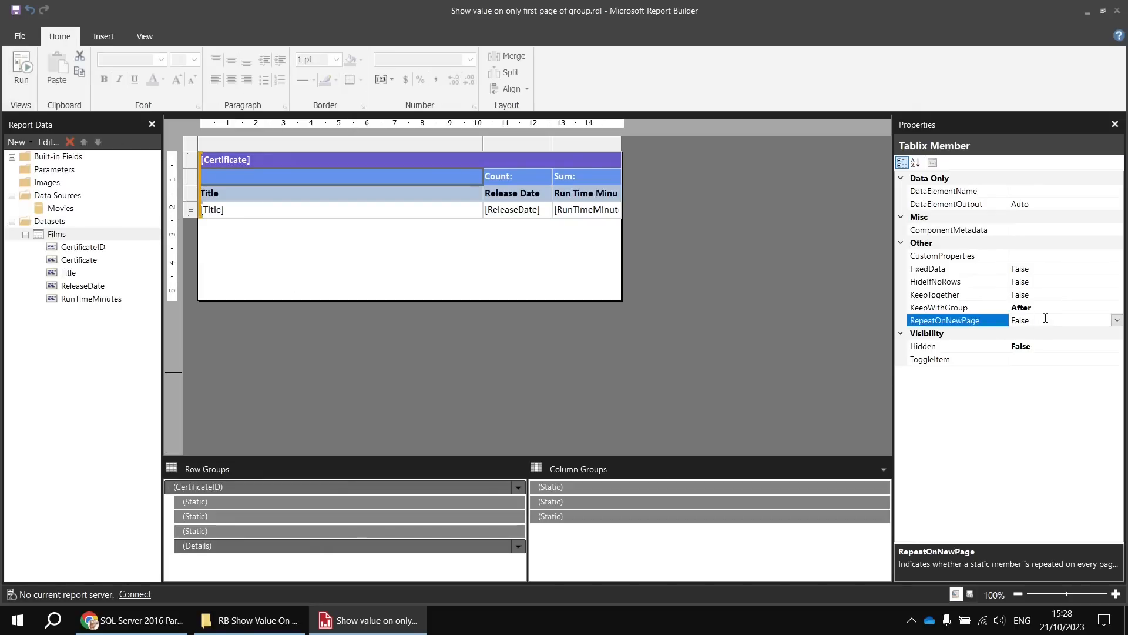
{"action": "left_click", "coordinate": [277, 532]}
{"action": "left_click", "coordinate": [1024, 320]}
{"action": "double_click", "coordinate": [1024, 320]}
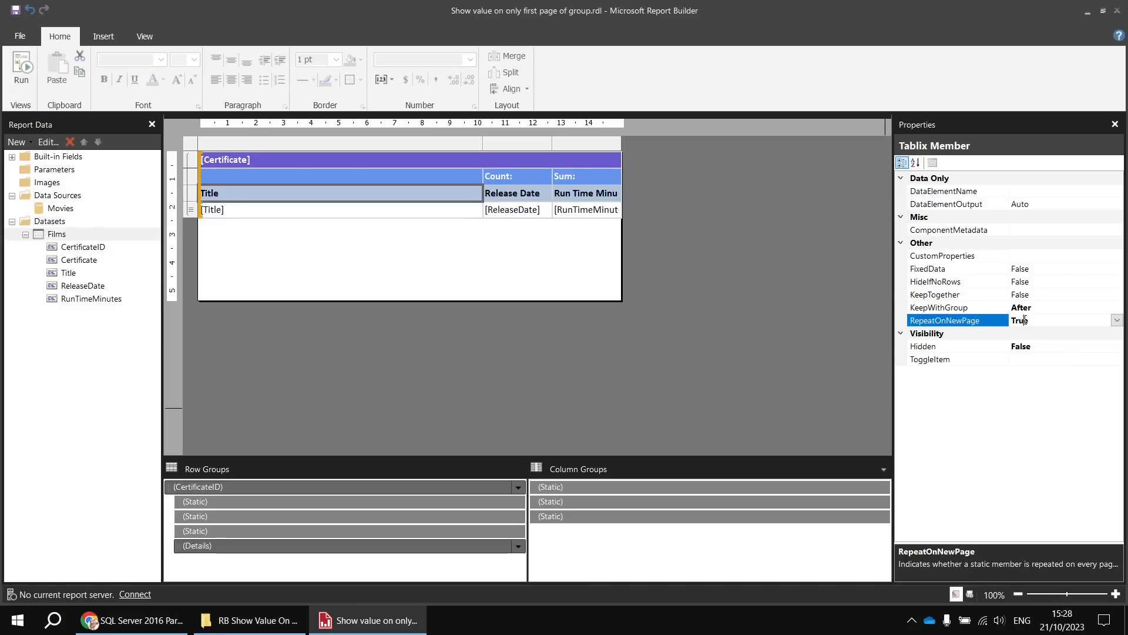
- Run the report and page through it to check the repeating headers in each certificate group, then return to the design
{"action": "left_click", "coordinate": [21, 73]}
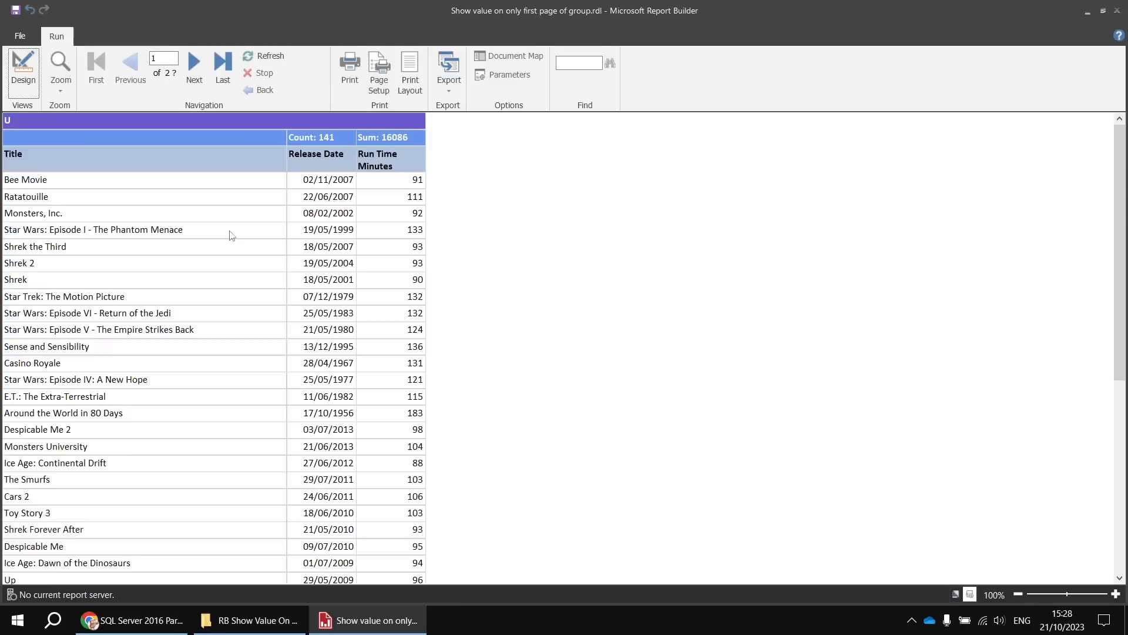
{"action": "left_click", "coordinate": [195, 65]}
{"action": "left_click", "coordinate": [195, 65]}
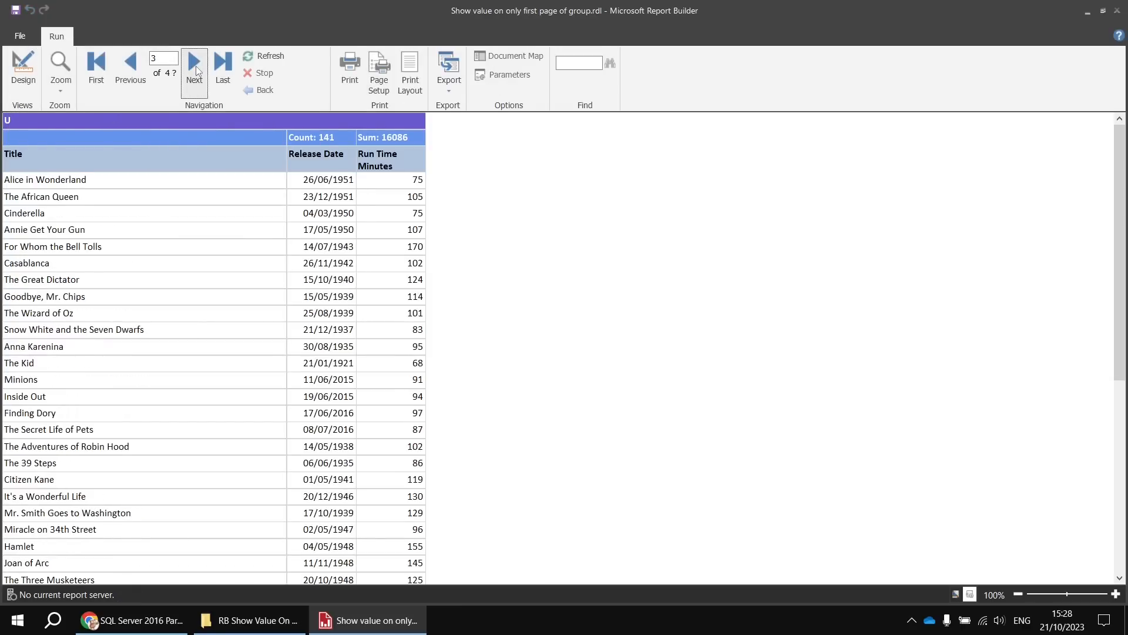
{"action": "left_click", "coordinate": [196, 71]}
{"action": "left_click", "coordinate": [197, 71]}
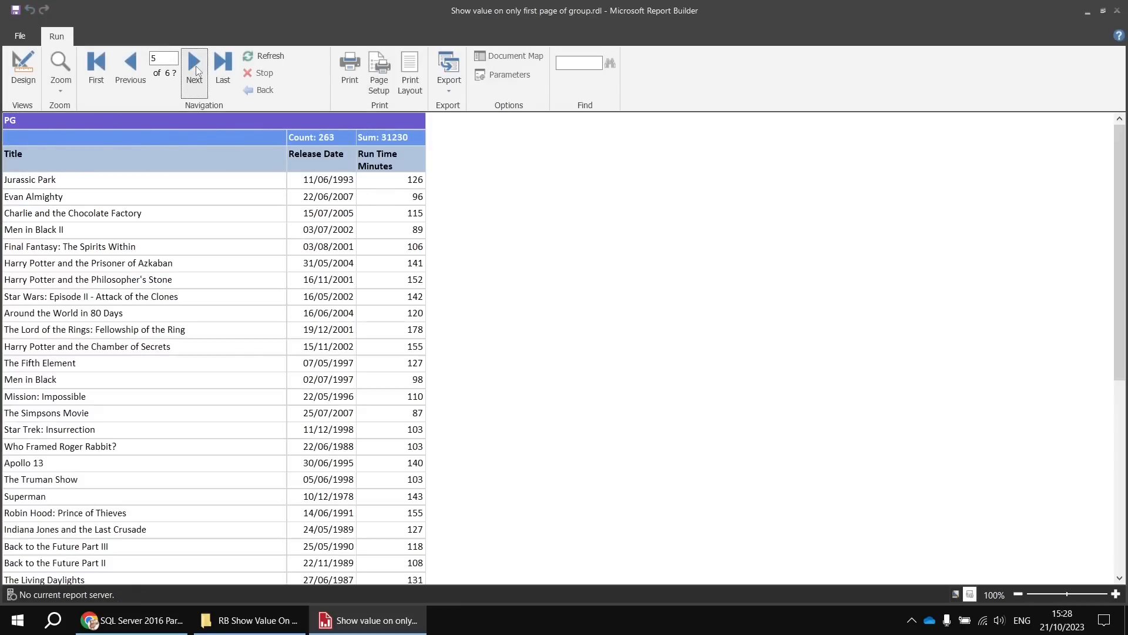
{"action": "left_click", "coordinate": [197, 72]}
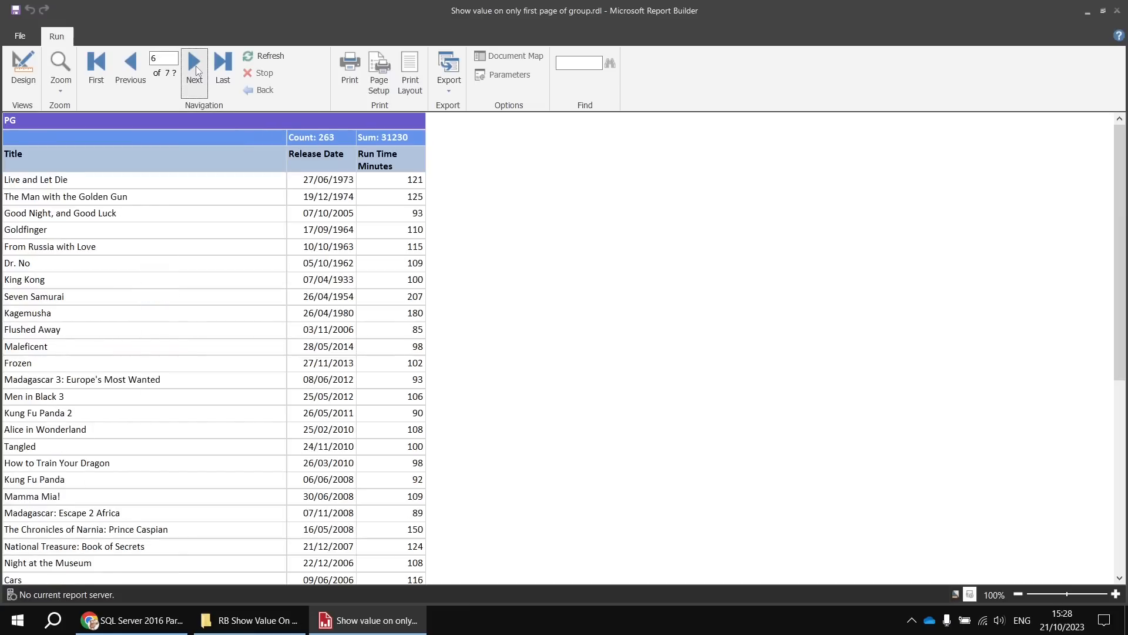
{"action": "left_click", "coordinate": [197, 71]}
{"action": "left_click", "coordinate": [197, 71]}
{"action": "left_click", "coordinate": [196, 71]}
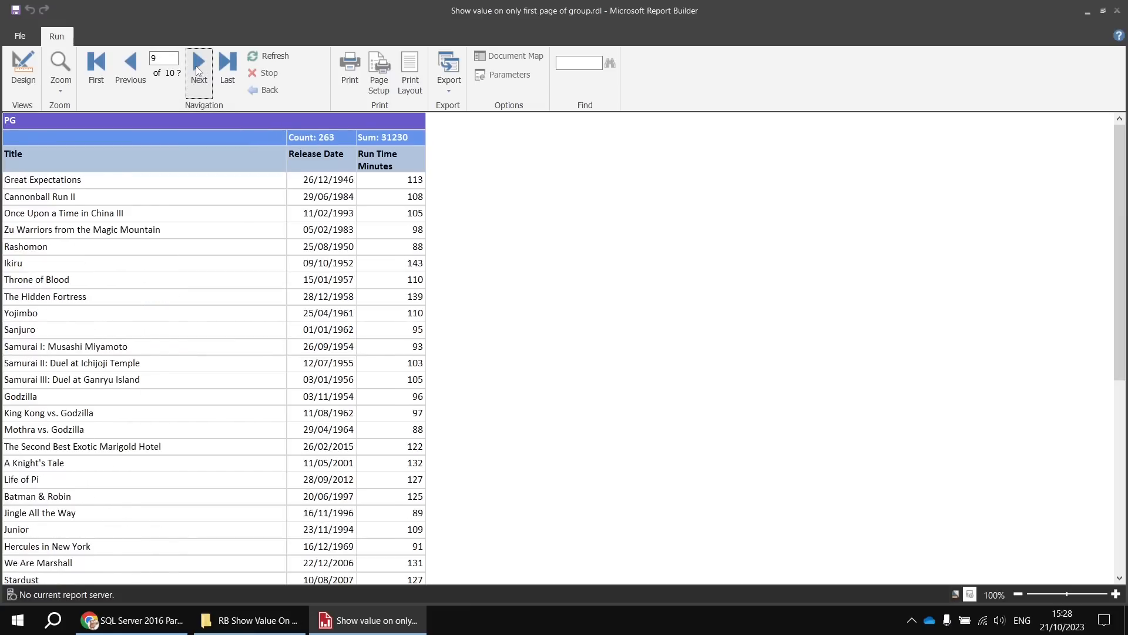
{"action": "left_click", "coordinate": [197, 71]}
{"action": "left_click", "coordinate": [197, 71]}
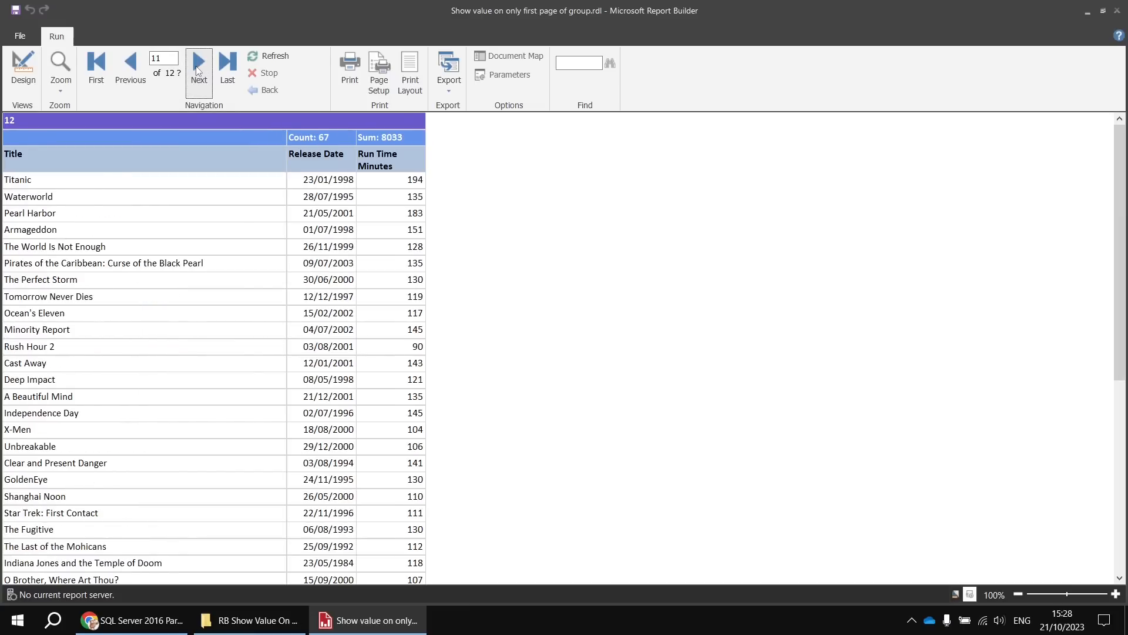
{"action": "left_click", "coordinate": [23, 69]}
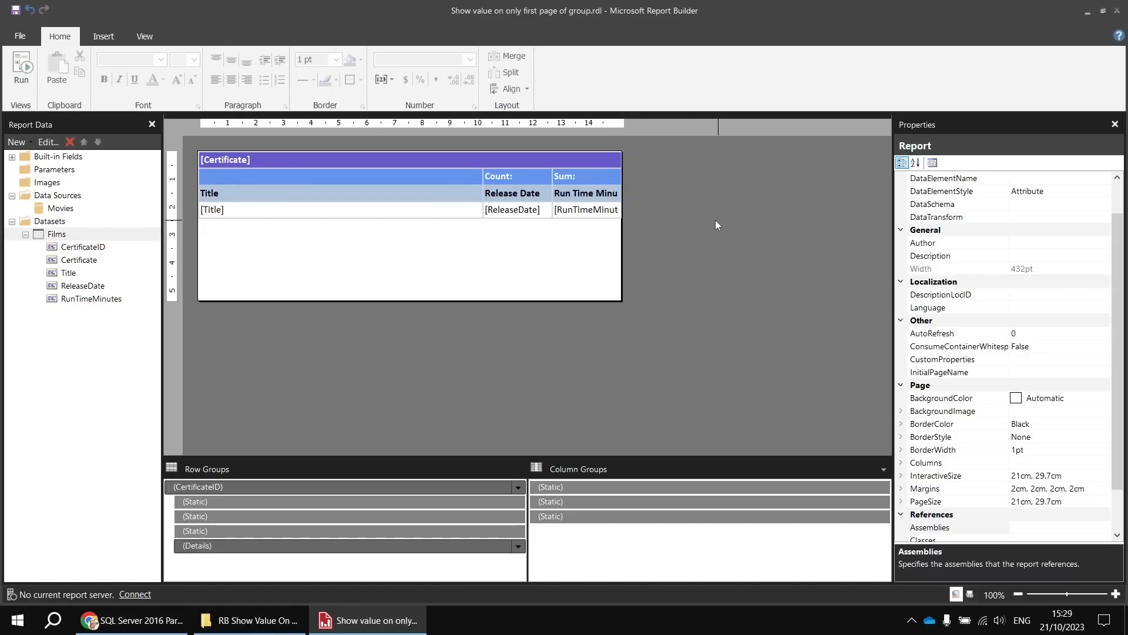
- Add a page header to the report and expand the list of built-in fields
{"action": "right_click", "coordinate": [664, 228]}
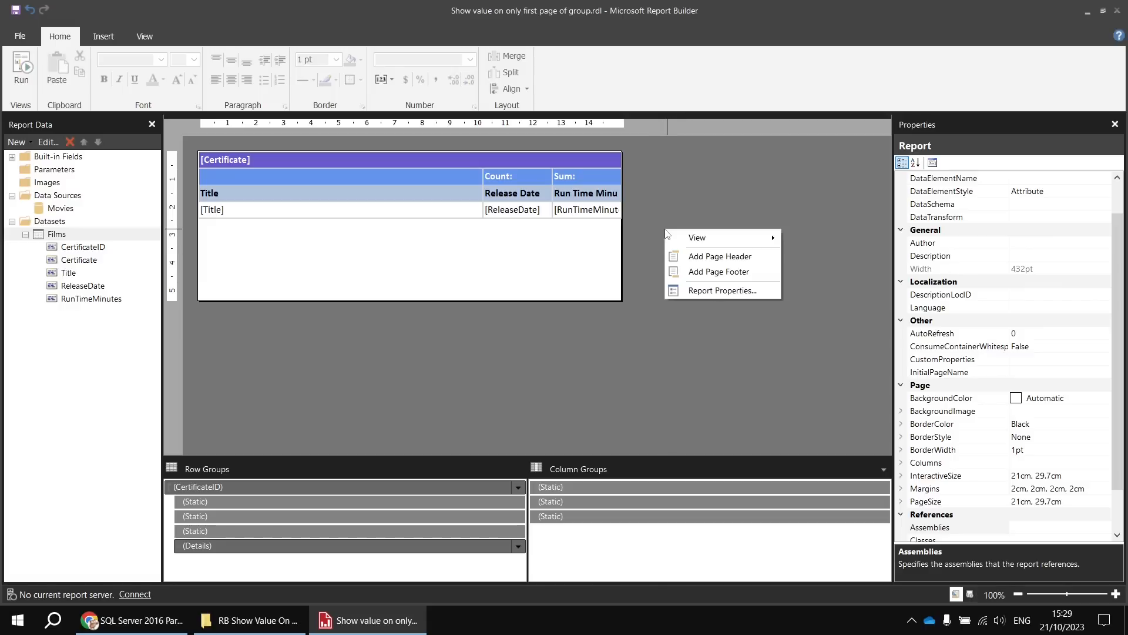
{"action": "left_click", "coordinate": [695, 257]}
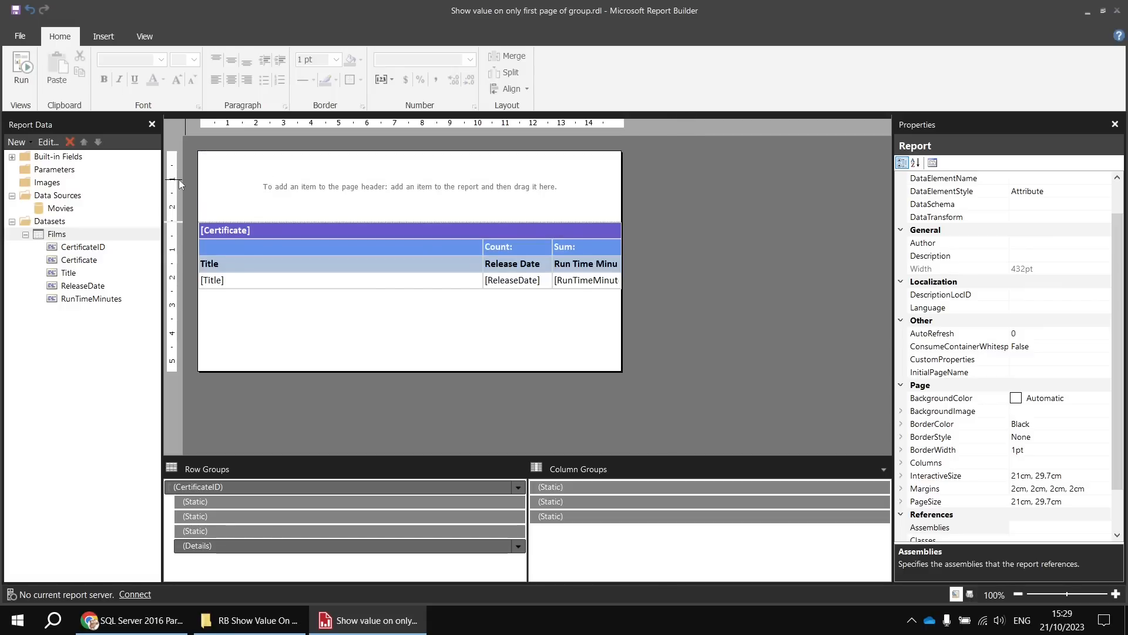
{"action": "left_click", "coordinate": [12, 157]}
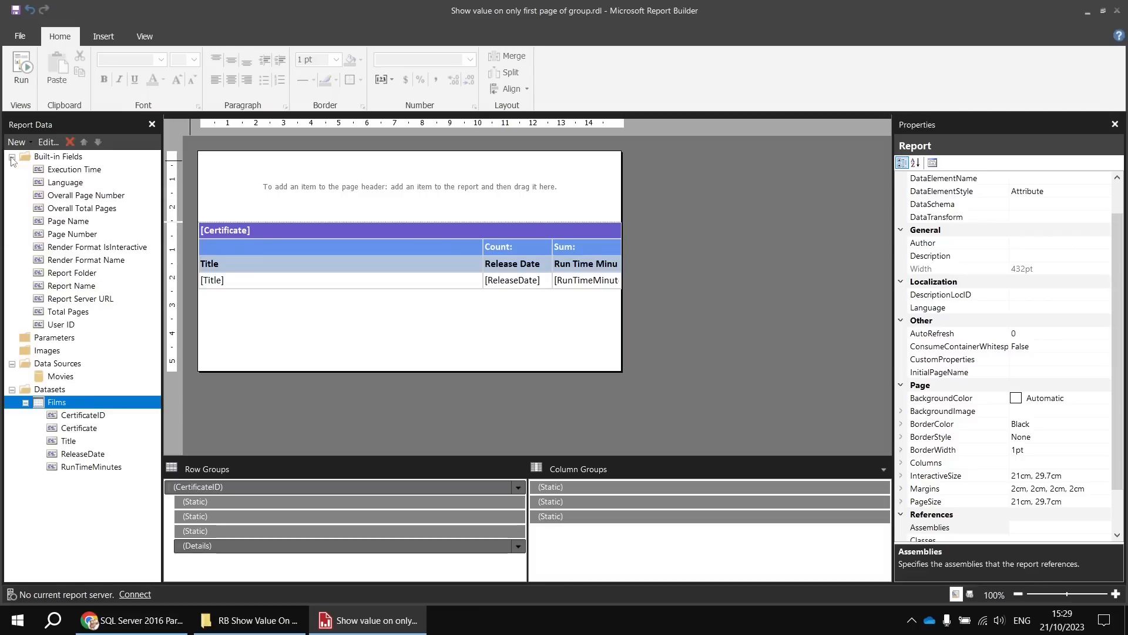
- Compare the built-in fields Overall Page Number and Overall Total Pages with Page Number and Total Pages
{"action": "left_click", "coordinate": [90, 196]}
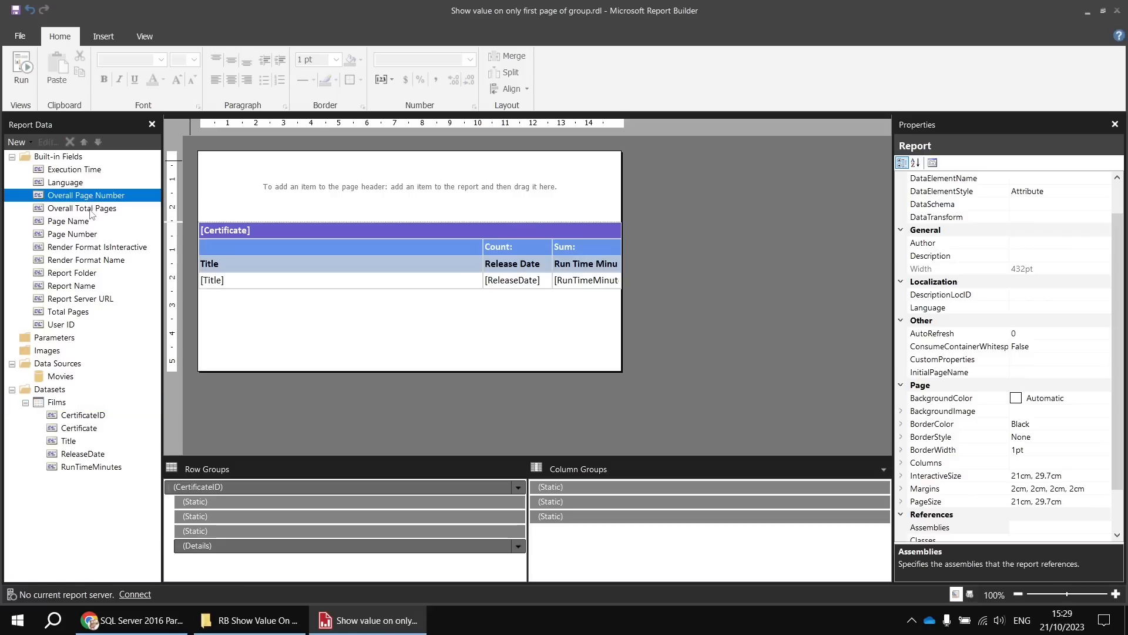
{"action": "left_click", "coordinate": [90, 209]}
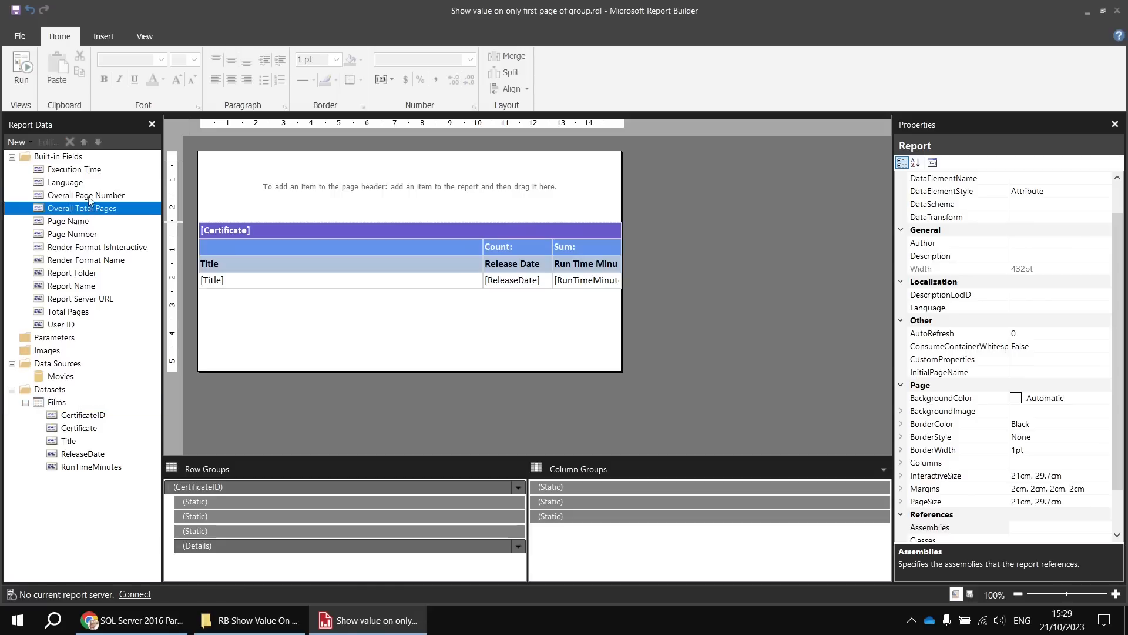
{"action": "left_click", "coordinate": [84, 235]}
{"action": "left_click", "coordinate": [73, 313]}
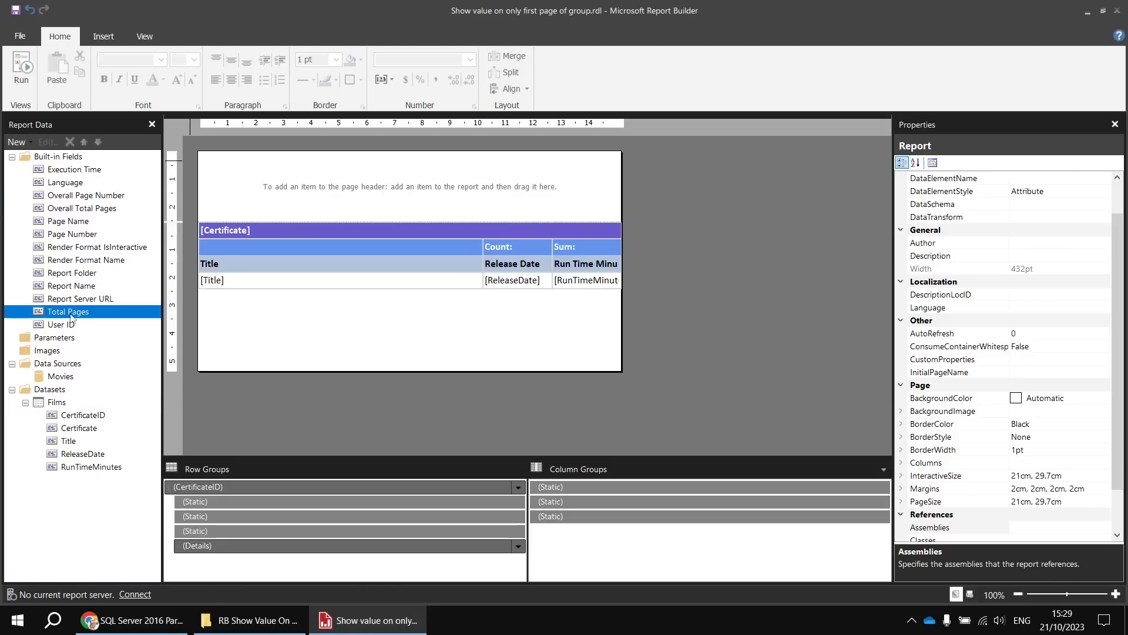
{"action": "left_click", "coordinate": [68, 196]}
{"action": "left_click", "coordinate": [68, 209]}
{"action": "left_click", "coordinate": [66, 196]}
{"action": "left_click", "coordinate": [67, 209]}
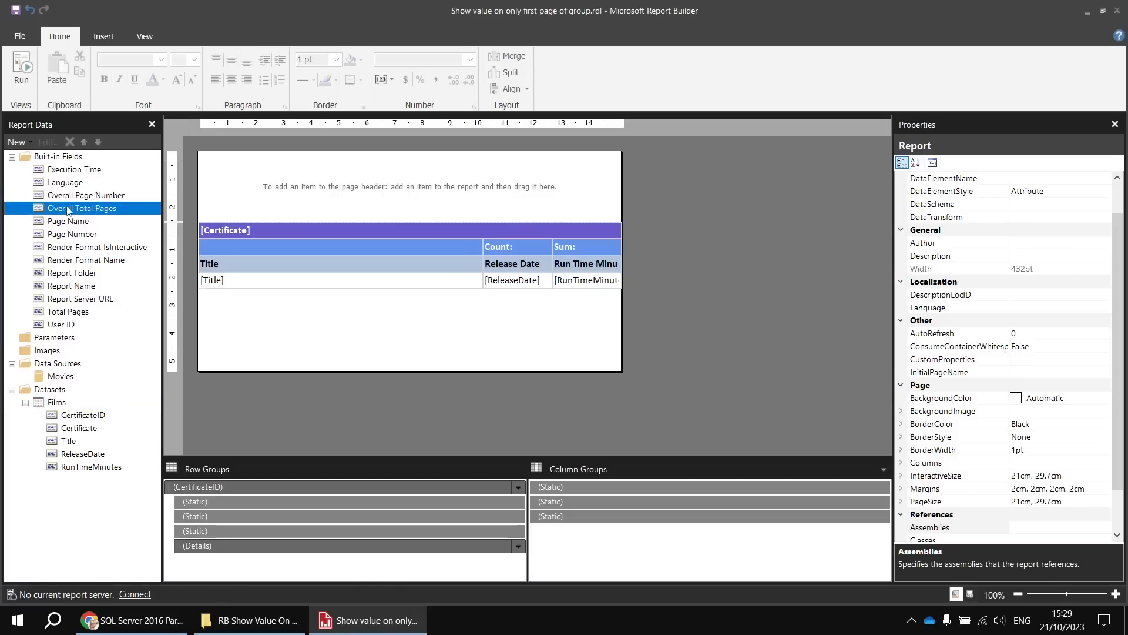
{"action": "left_click", "coordinate": [66, 196]}
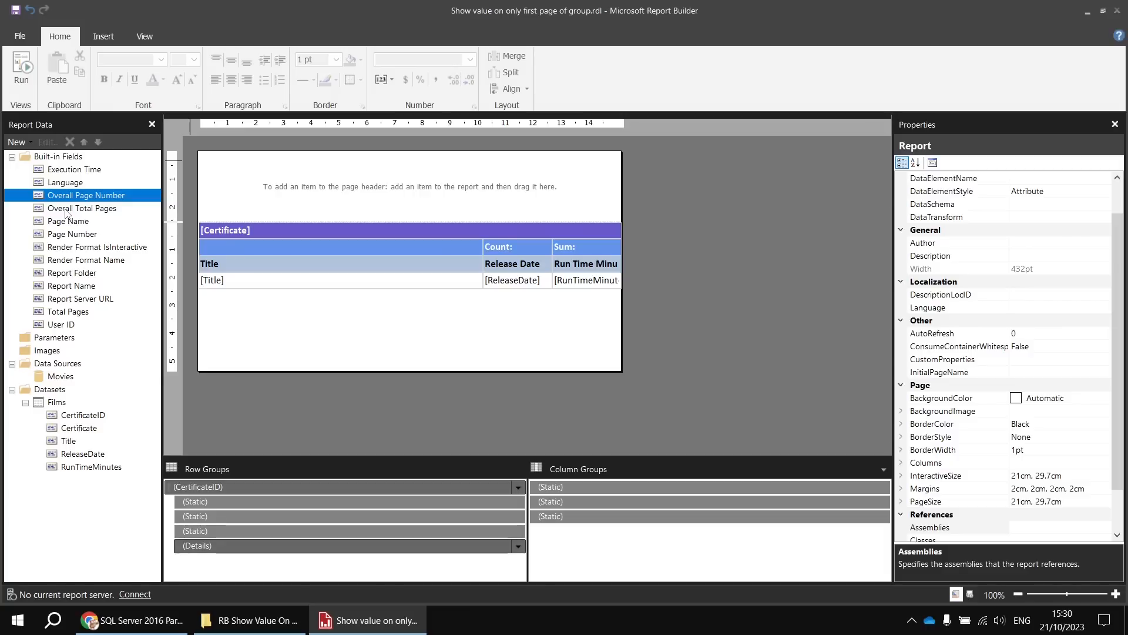
- Insert the built-in Page Number field into the page header, prefix it with "Page", and widen its text box
{"action": "left_click", "coordinate": [81, 241]}
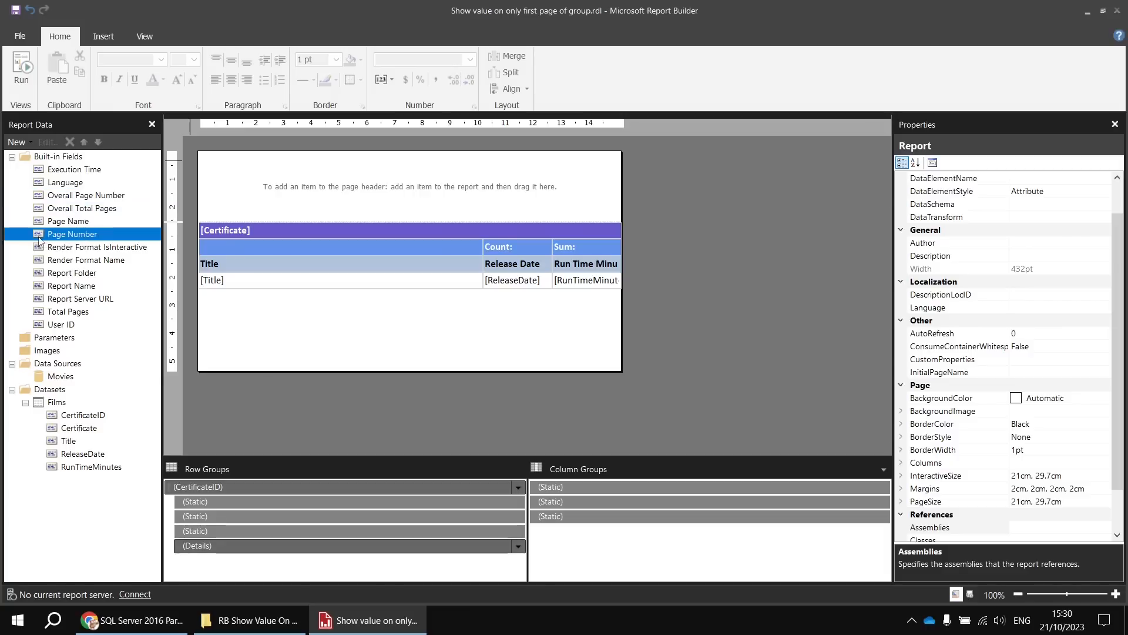
{"action": "left_click_drag", "start_coordinate": [39, 236], "coordinate": [216, 165]}
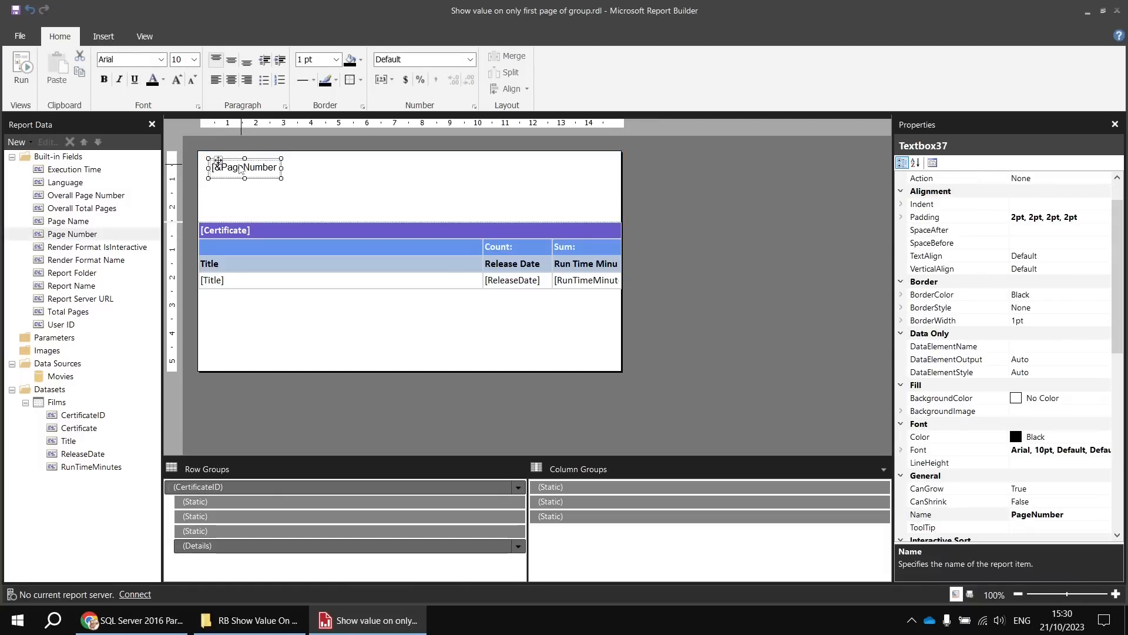
{"action": "left_click", "coordinate": [243, 167]}
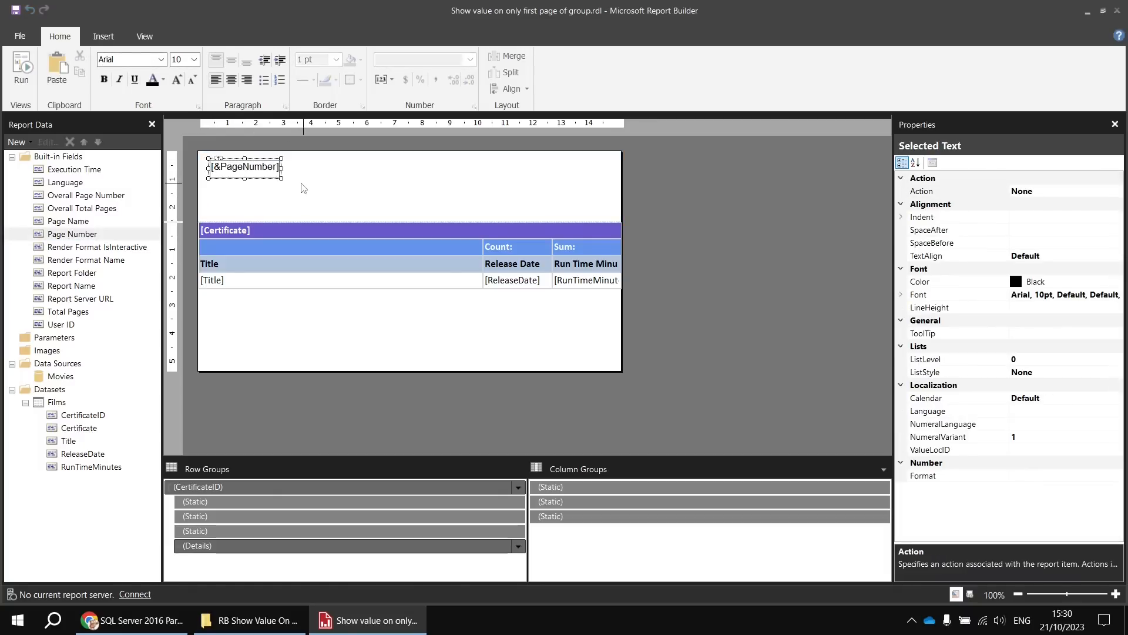
{"action": "type", "text": "Page"}
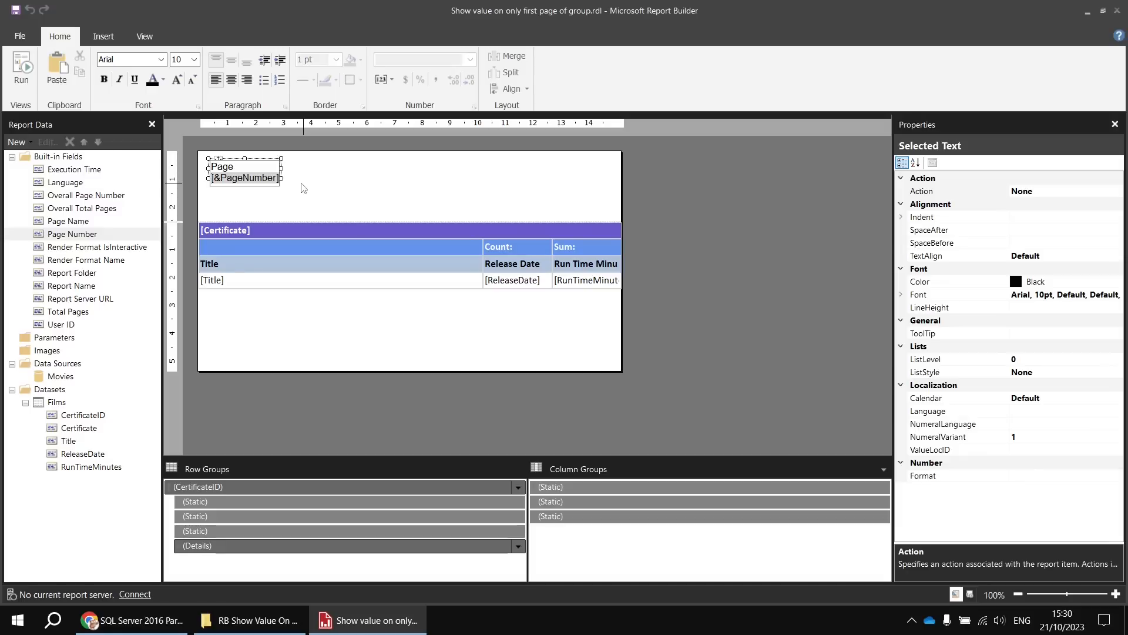
{"action": "left_click", "coordinate": [283, 170]}
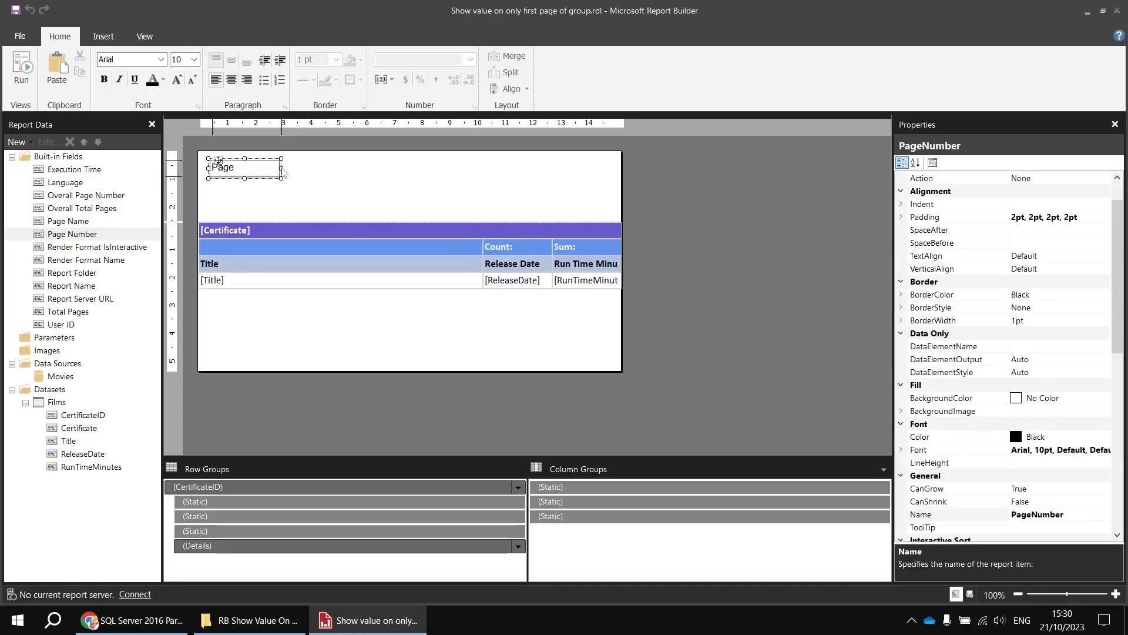
{"action": "left_click_drag", "start_coordinate": [281, 158], "coordinate": [424, 158]}
- Append "of" and the built-in Total Pages field after the page number in the header text box
{"action": "left_click", "coordinate": [331, 170]}
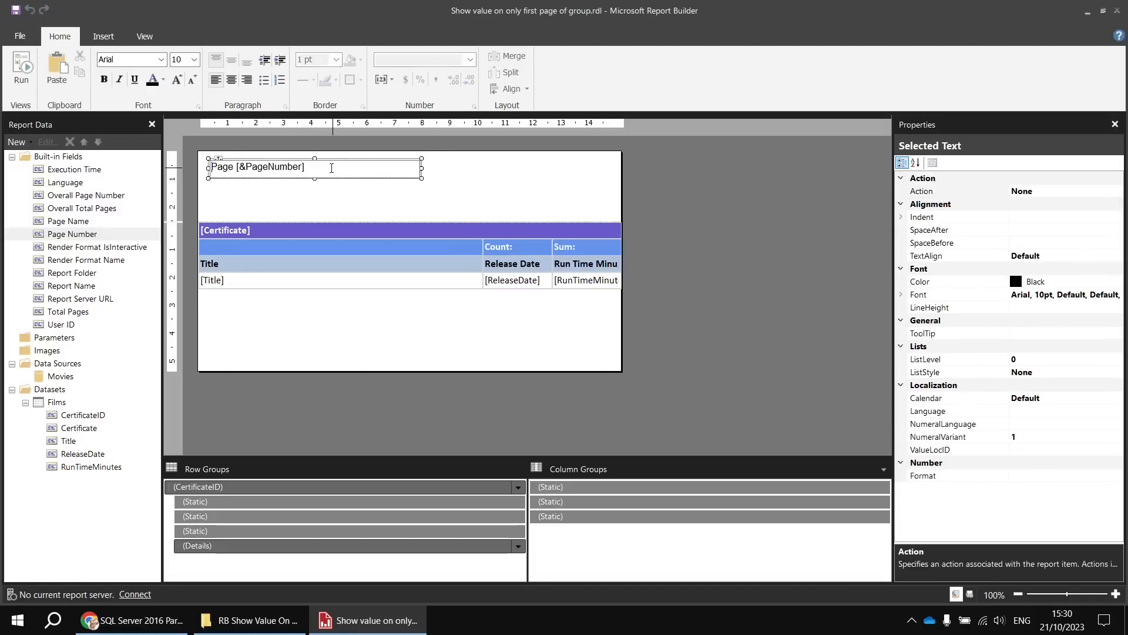
{"action": "left_click", "coordinate": [331, 170]}
{"action": "type", "text": "of"}
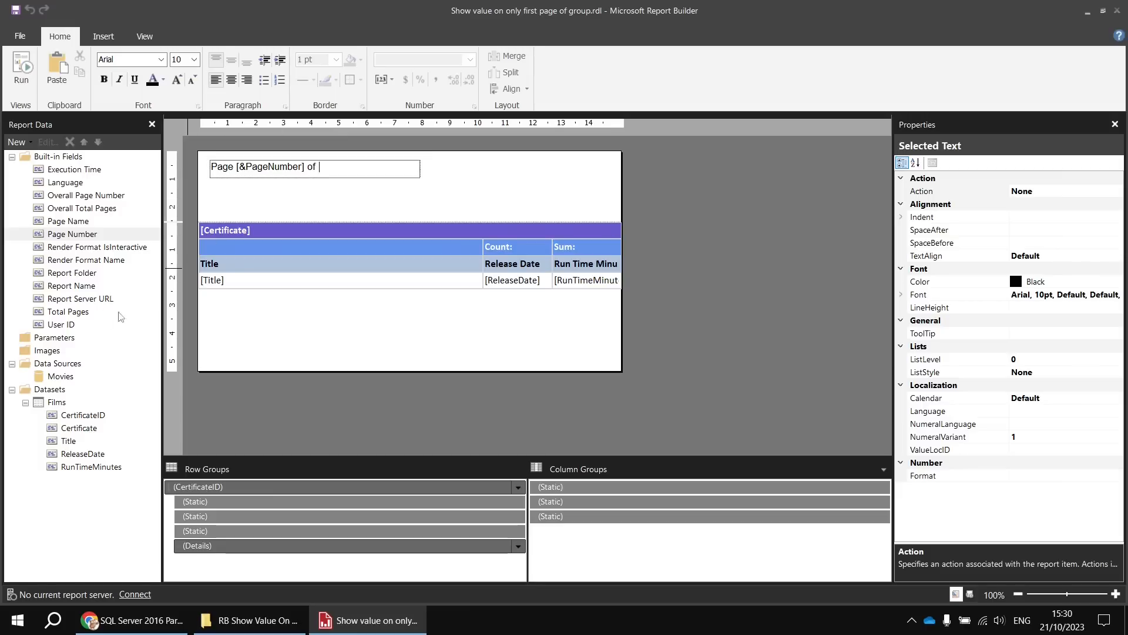
{"action": "left_click", "coordinate": [65, 314]}
{"action": "left_click_drag", "start_coordinate": [65, 317], "coordinate": [335, 174]}
{"action": "left_click", "coordinate": [338, 213]}
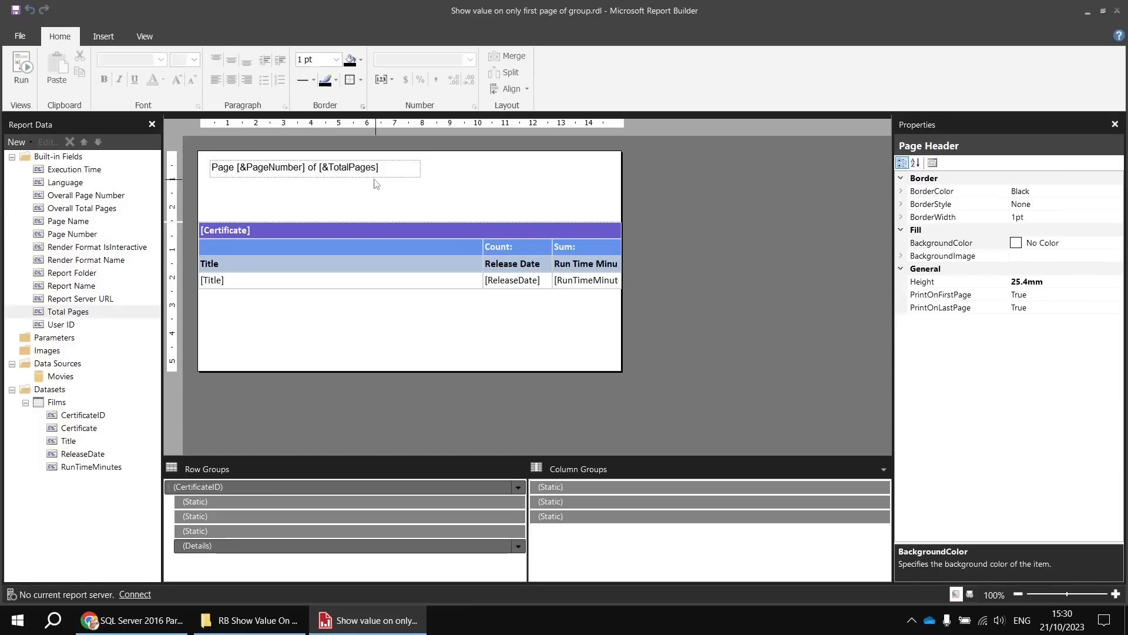
- Fit the page number text box to the header's upper-left corner and full report width, and shrink the header height to match
{"action": "left_click", "coordinate": [230, 168]}
{"action": "left_click_drag", "start_coordinate": [229, 169], "coordinate": [218, 160]}
{"action": "left_click_drag", "start_coordinate": [375, 162], "coordinate": [623, 154]}
{"action": "left_click_drag", "start_coordinate": [467, 222], "coordinate": [470, 169]}
{"action": "left_click", "coordinate": [469, 159]}
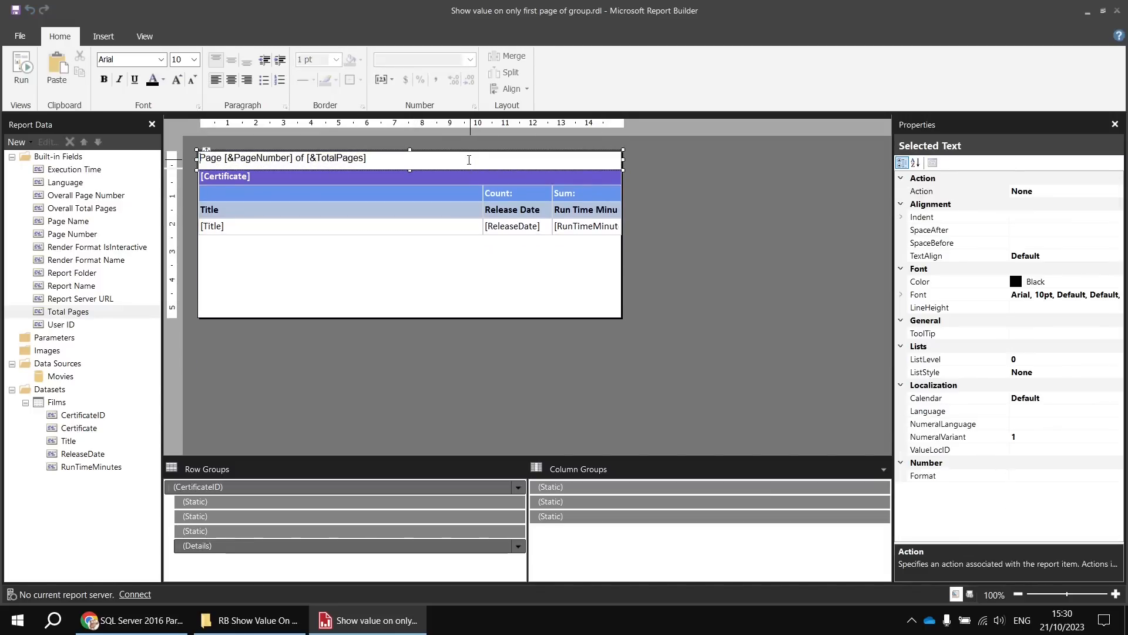
{"action": "left_click", "coordinate": [788, 202]}
- Set the page number text box's background color to Indigo and its font color to White
{"action": "left_click", "coordinate": [617, 162]}
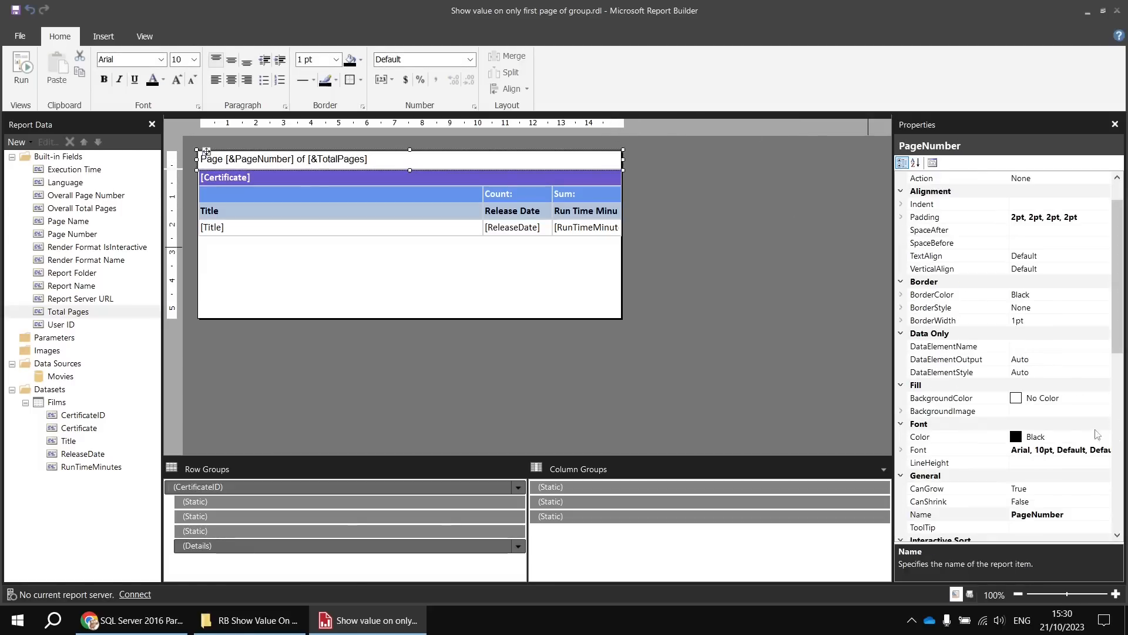
{"action": "left_click", "coordinate": [1078, 397]}
{"action": "left_click", "coordinate": [1104, 398]}
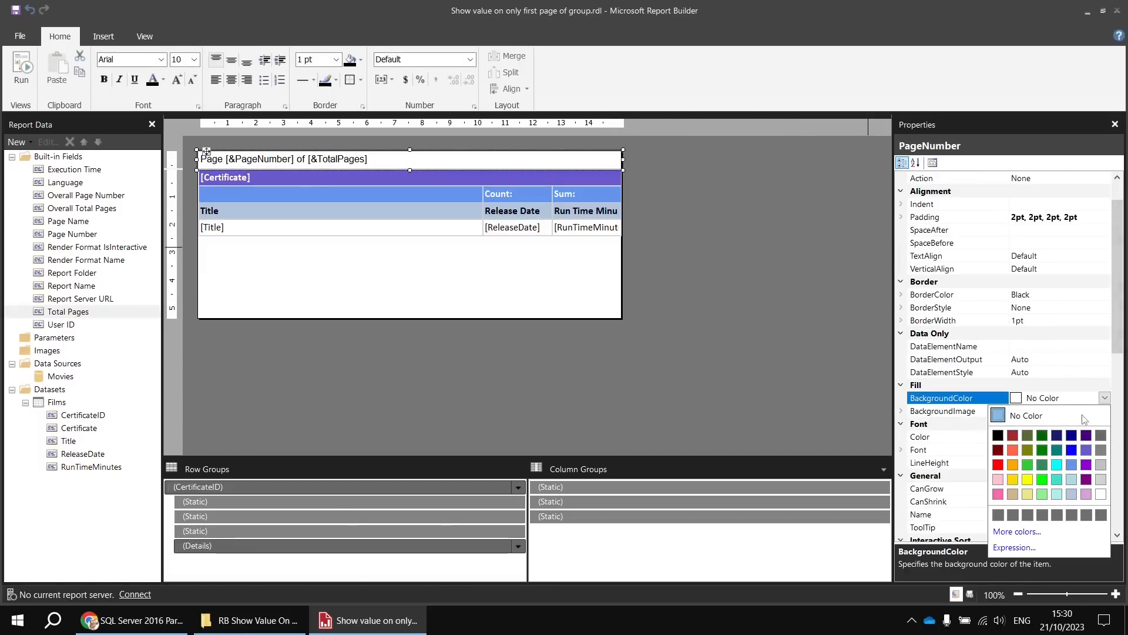
{"action": "left_click", "coordinate": [1086, 435]}
{"action": "left_click", "coordinate": [1072, 437]}
{"action": "left_click", "coordinate": [1107, 437]}
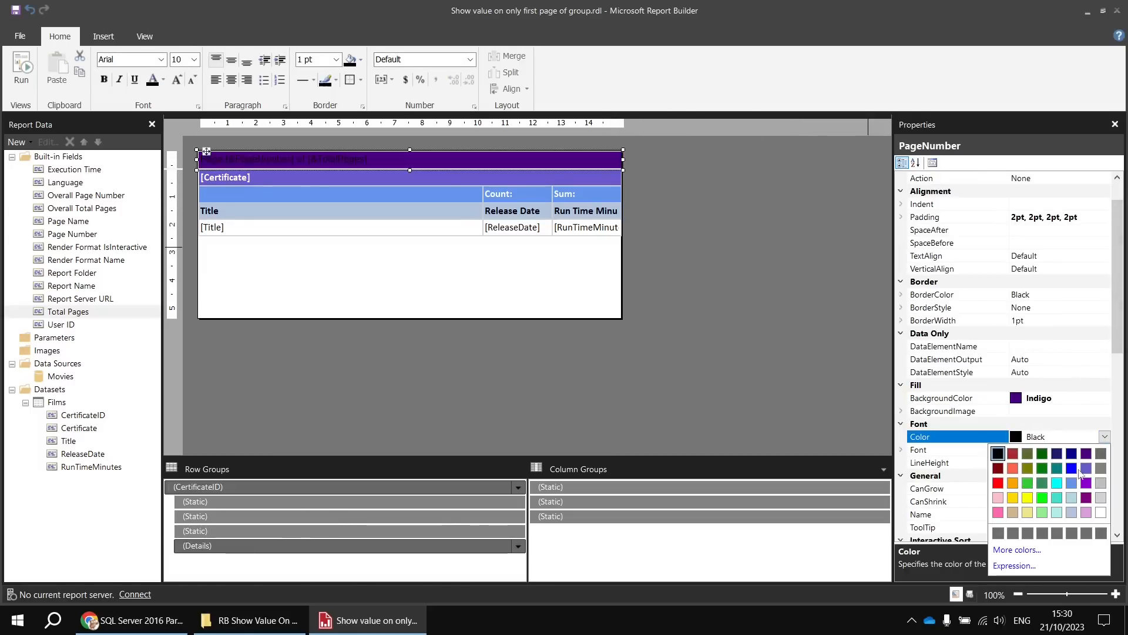
{"action": "left_click", "coordinate": [1103, 509]}
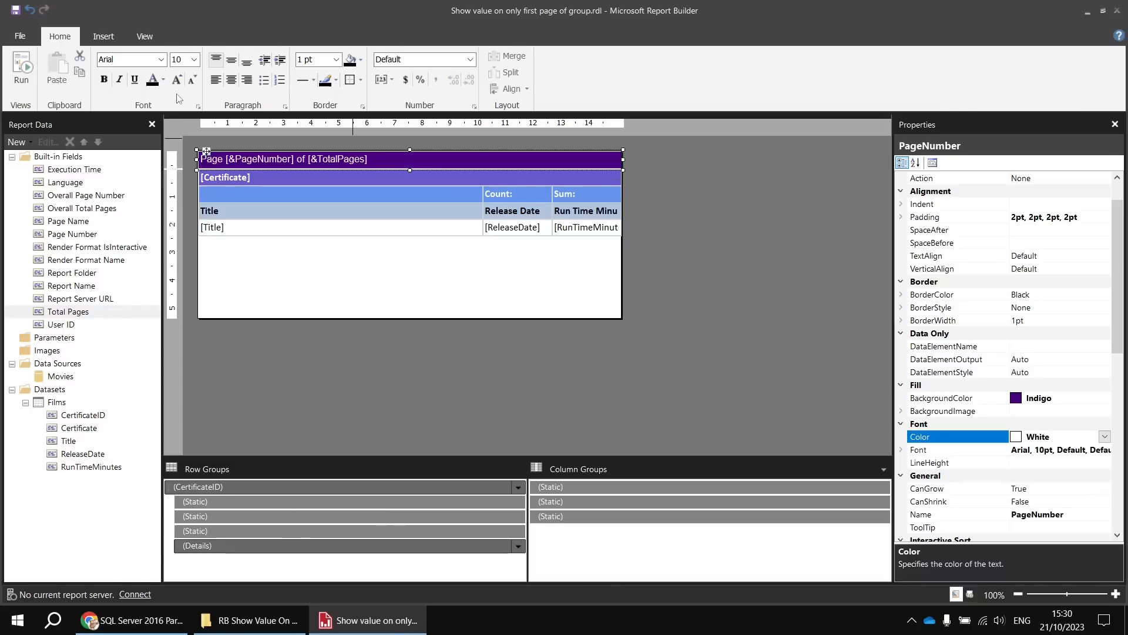
- Make the page number text bold and set its font to Calibri
{"action": "left_click", "coordinate": [104, 78]}
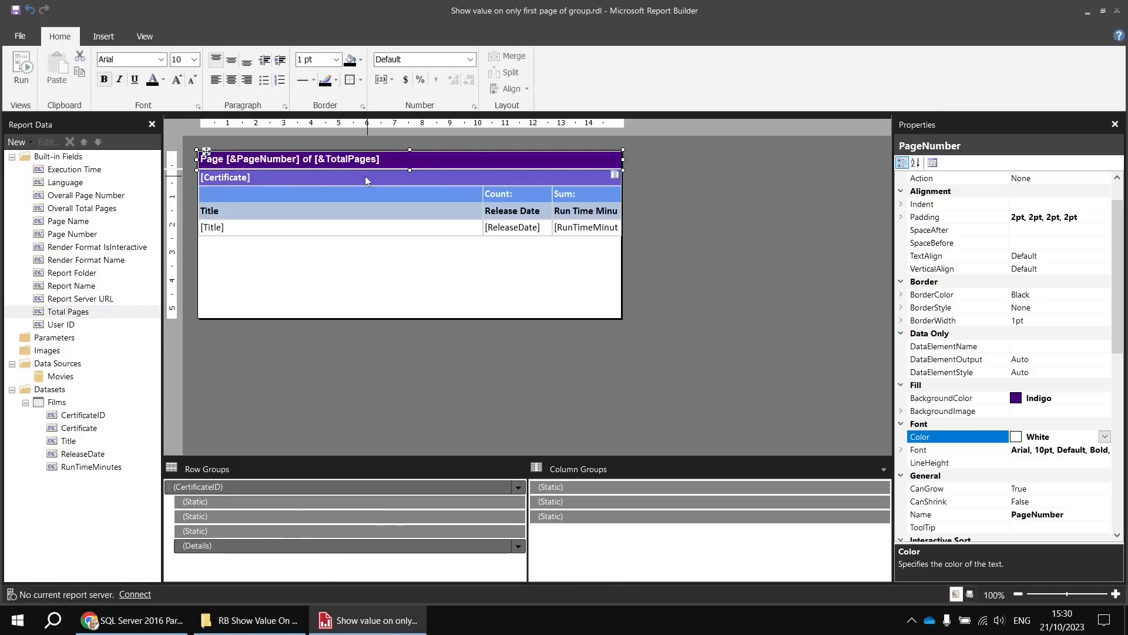
{"action": "left_click", "coordinate": [160, 59]}
{"action": "scroll", "coordinate": [129, 282], "scroll_direction": "down", "scroll_amount": 3}
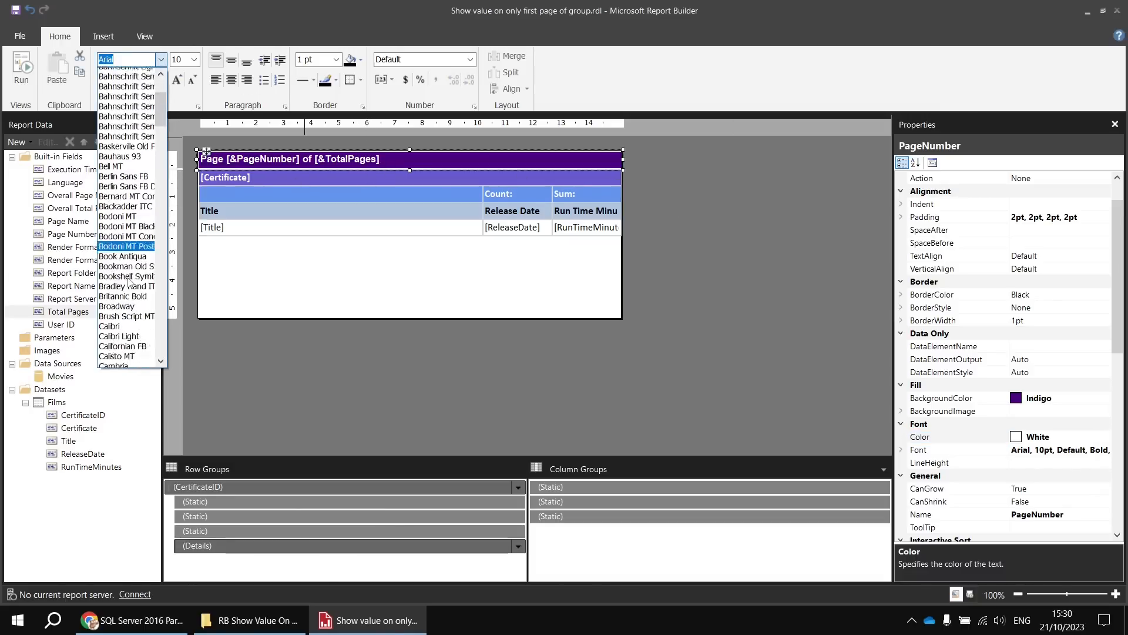
{"action": "left_click", "coordinate": [110, 326]}
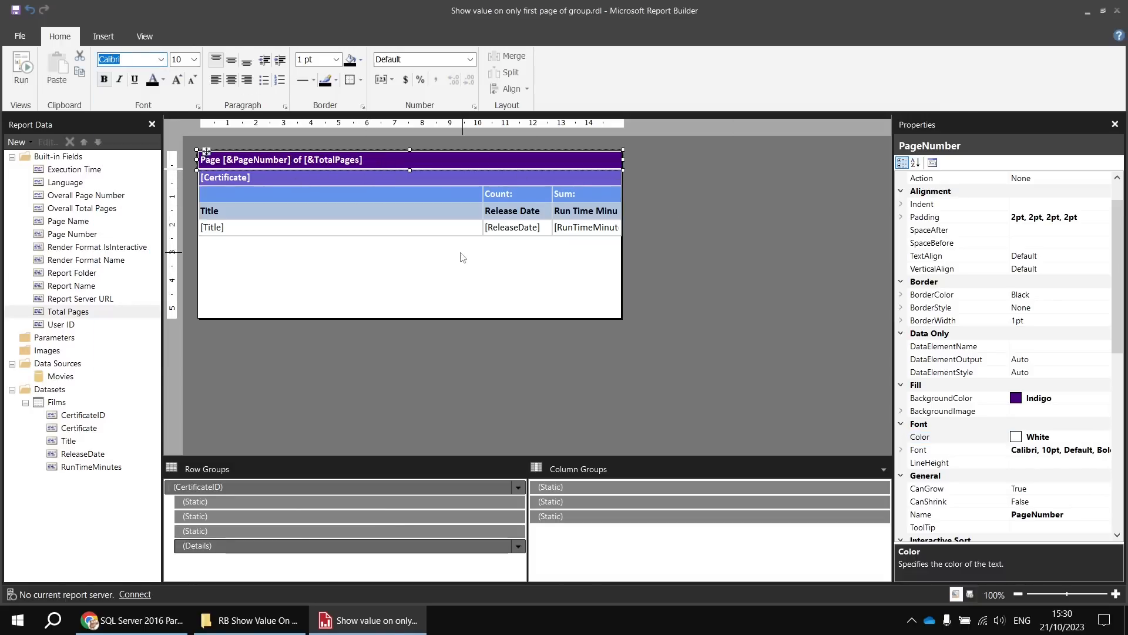
- Run the report and page forward to page 5 to check the page numbering across the certificate groups
{"action": "left_click", "coordinate": [21, 74]}
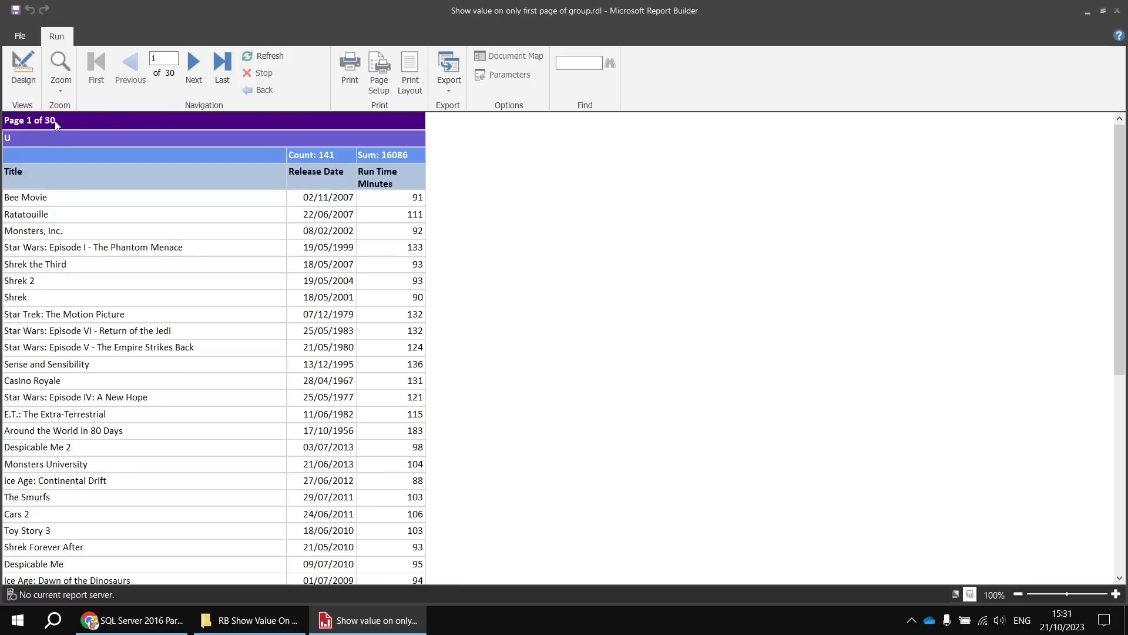
{"action": "left_click", "coordinate": [194, 64]}
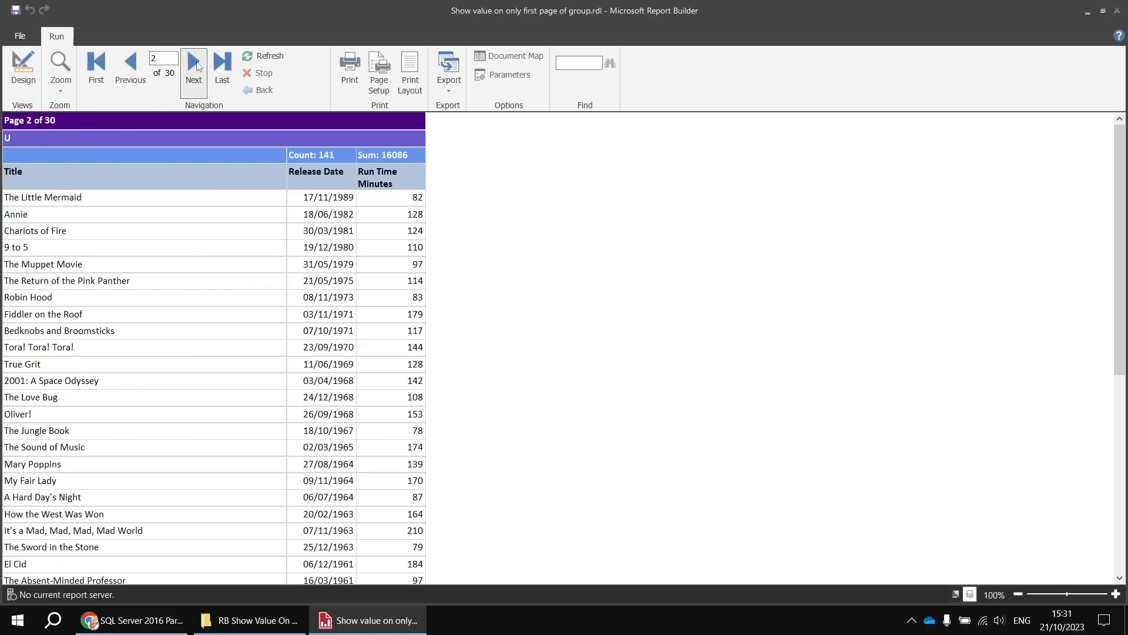
{"action": "left_click", "coordinate": [196, 65]}
{"action": "left_click", "coordinate": [196, 65]}
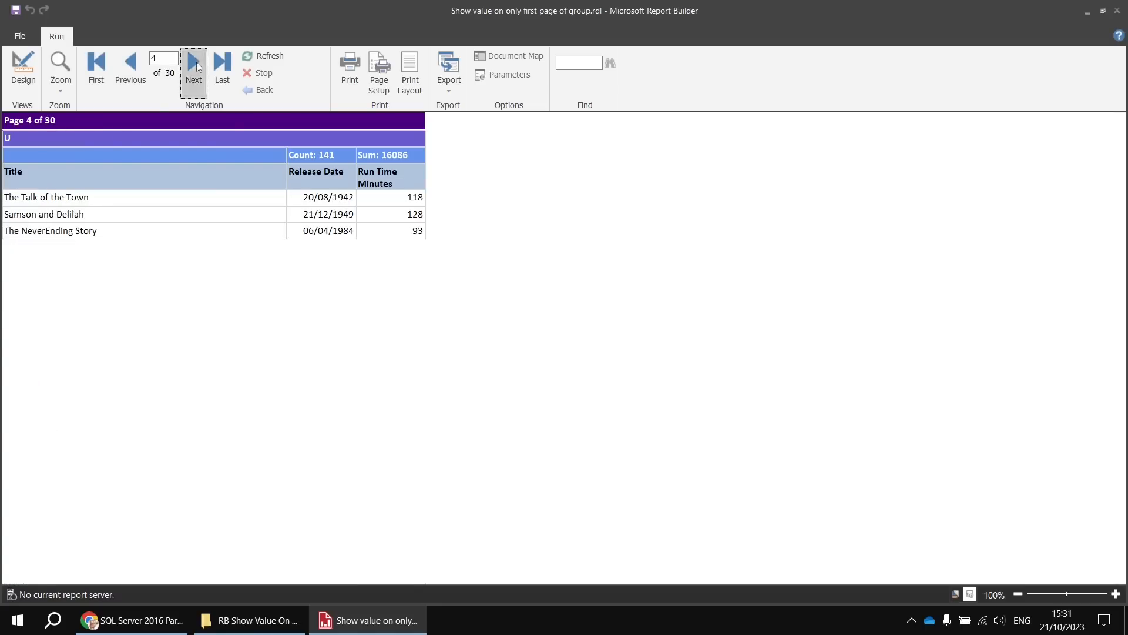
{"action": "left_click", "coordinate": [196, 63]}
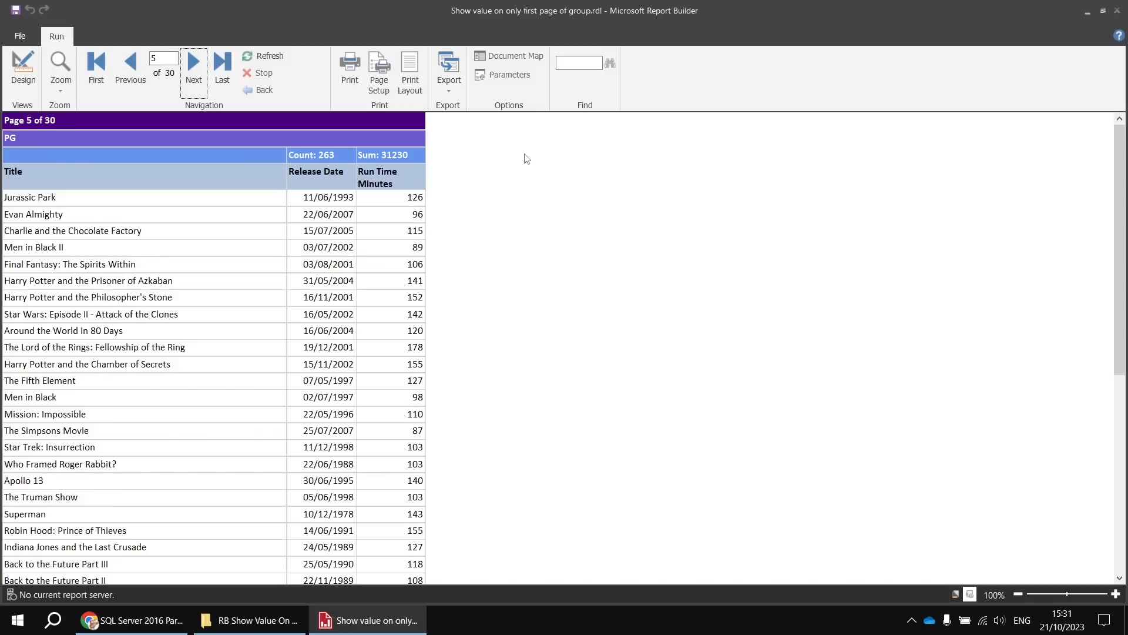
- Set ResetPageNumber to True in the page break properties of the CertificateID row group
{"action": "left_click", "coordinate": [24, 66]}
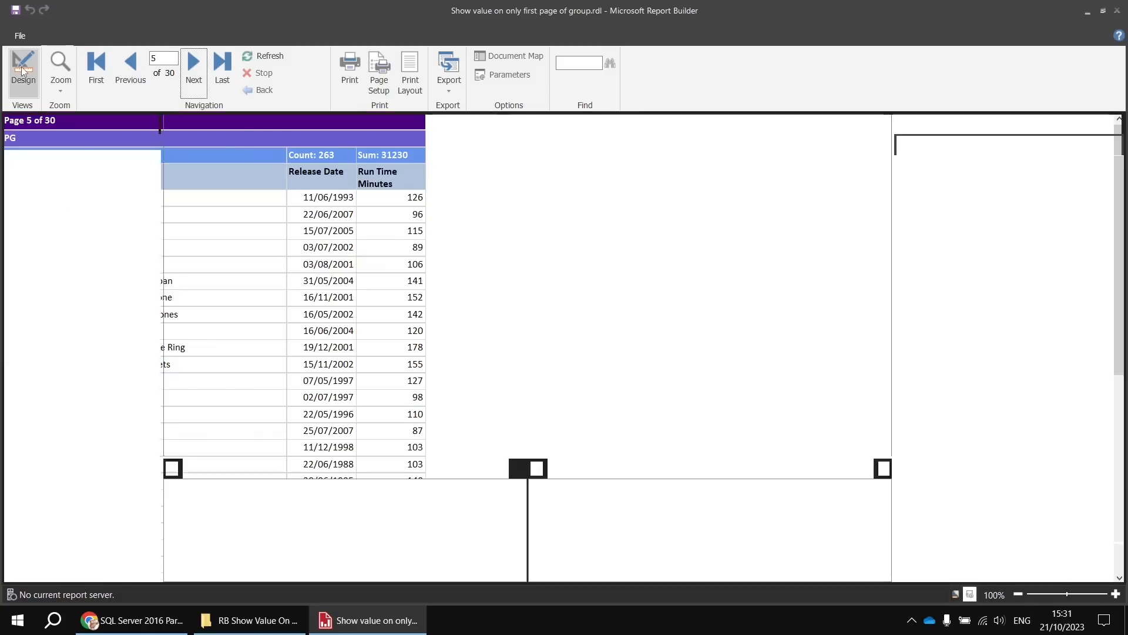
{"action": "left_click", "coordinate": [258, 488]}
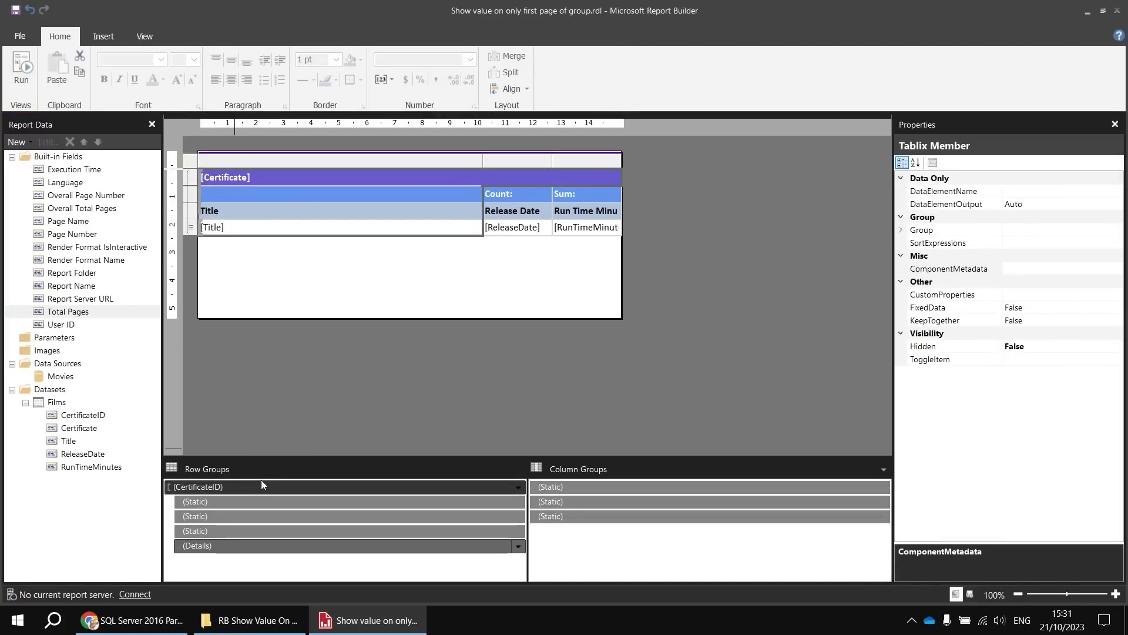
{"action": "left_click", "coordinate": [902, 231]}
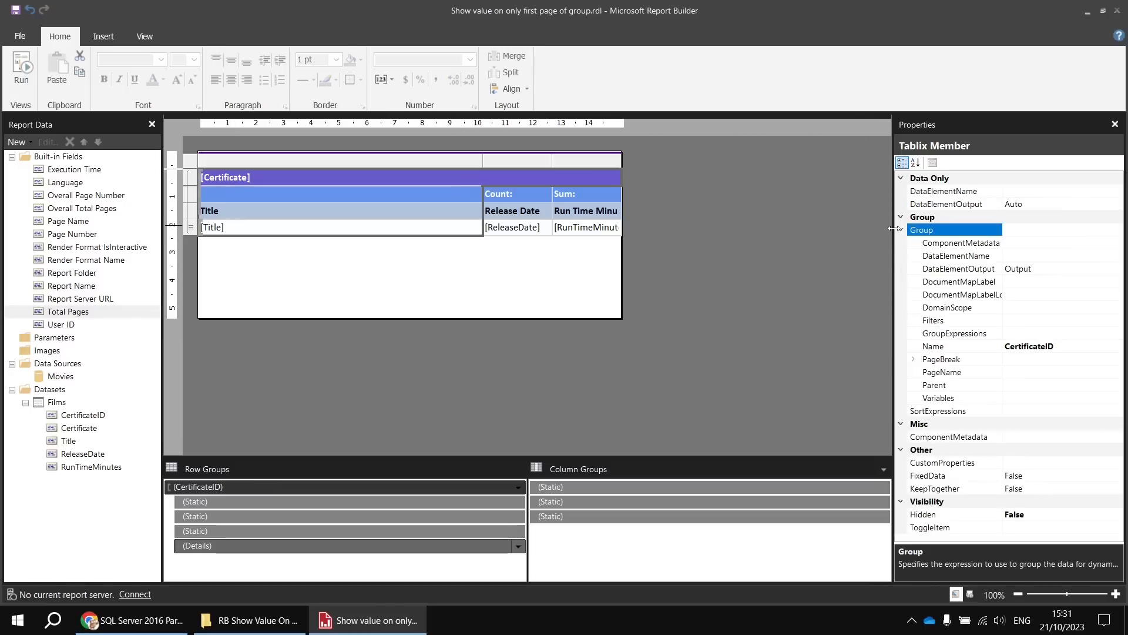
{"action": "left_click", "coordinate": [913, 360]}
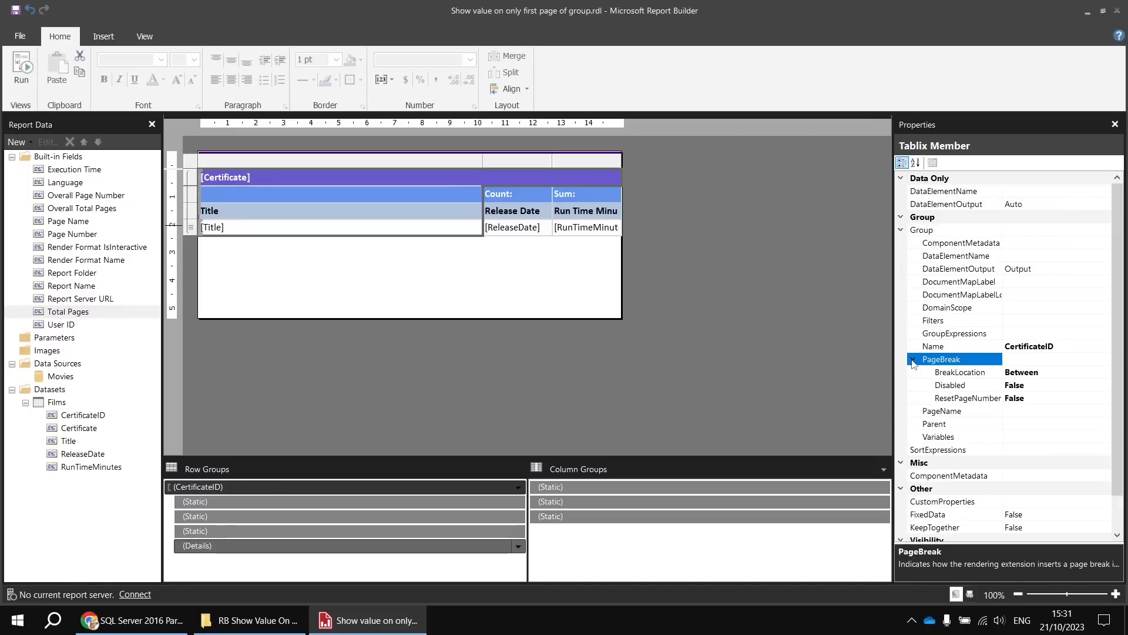
{"action": "left_click", "coordinate": [968, 400]}
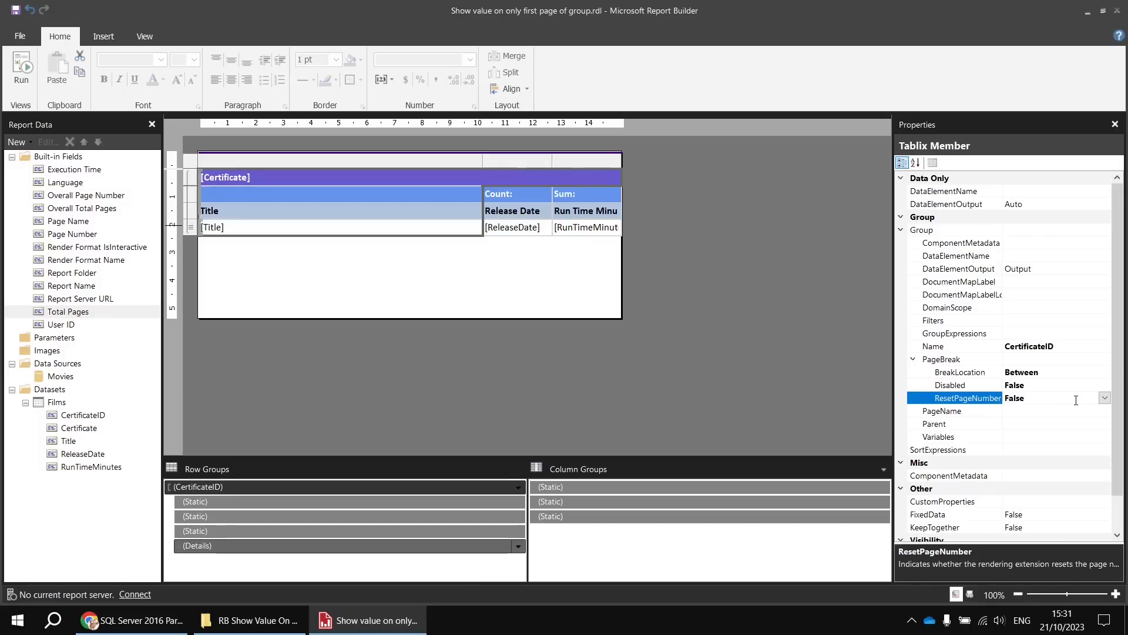
{"action": "left_click", "coordinate": [1104, 399]}
{"action": "left_click", "coordinate": [1014, 418]}
- Run the report and page forward to page 6 to check the page numbering within each certificate group
{"action": "left_click", "coordinate": [21, 68]}
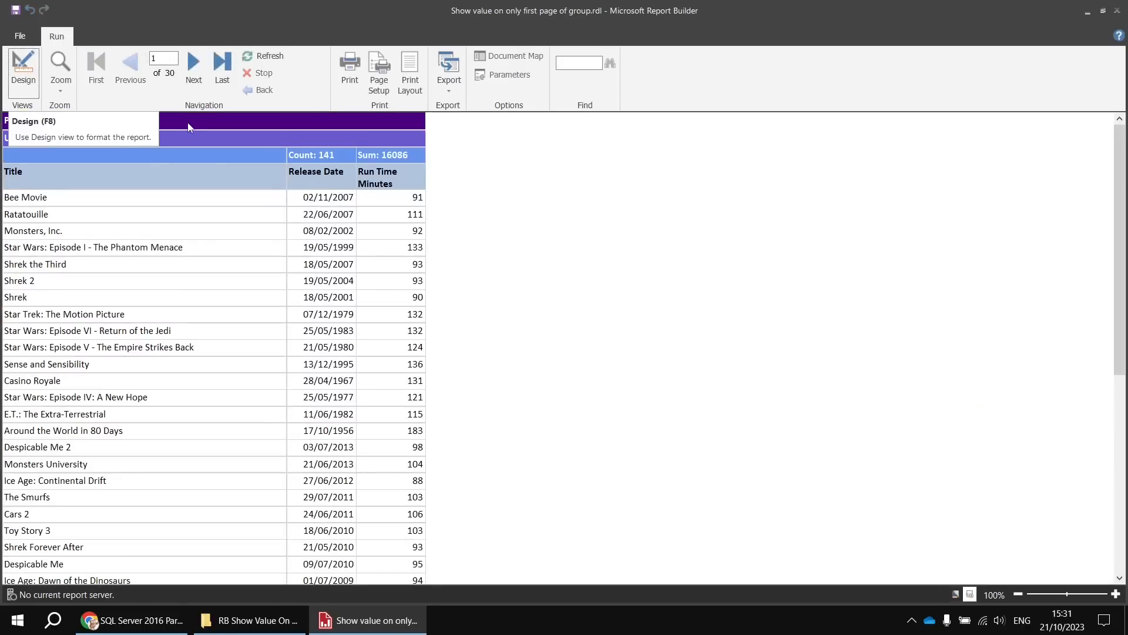
{"action": "left_click", "coordinate": [196, 73]}
{"action": "left_click", "coordinate": [197, 76]}
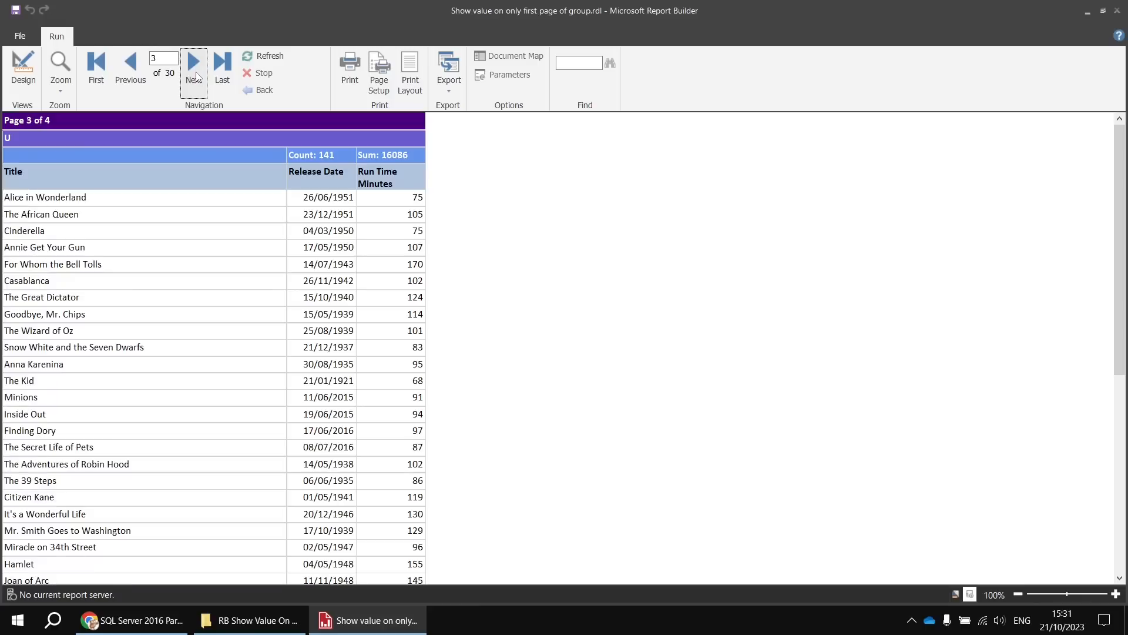
{"action": "left_click", "coordinate": [197, 75]}
{"action": "left_click", "coordinate": [197, 75]}
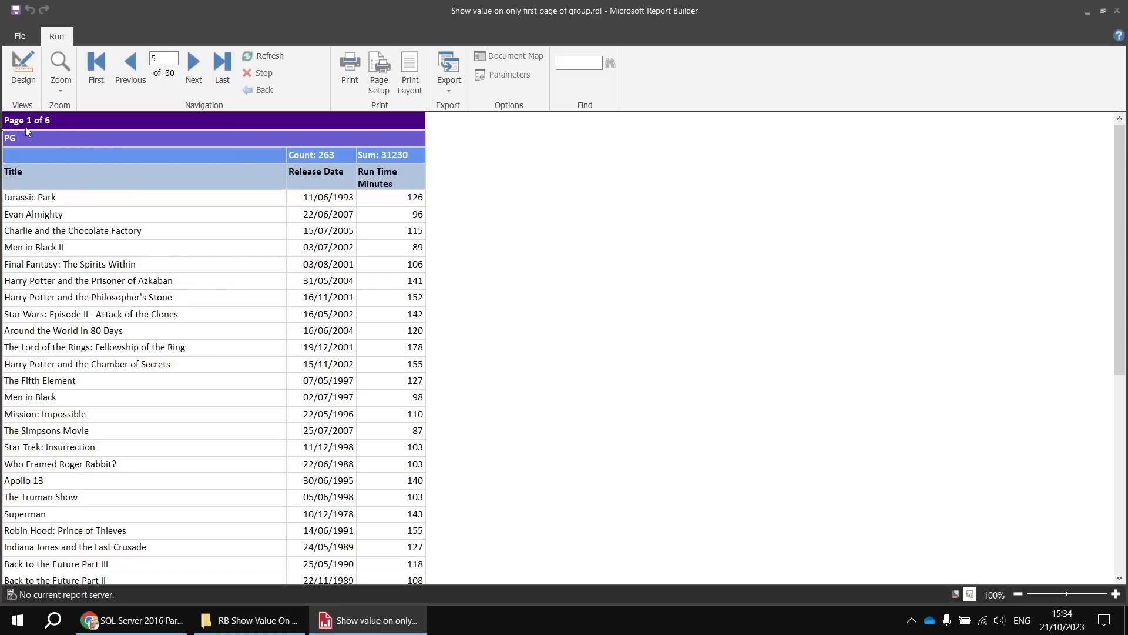
{"action": "left_click", "coordinate": [194, 63]}
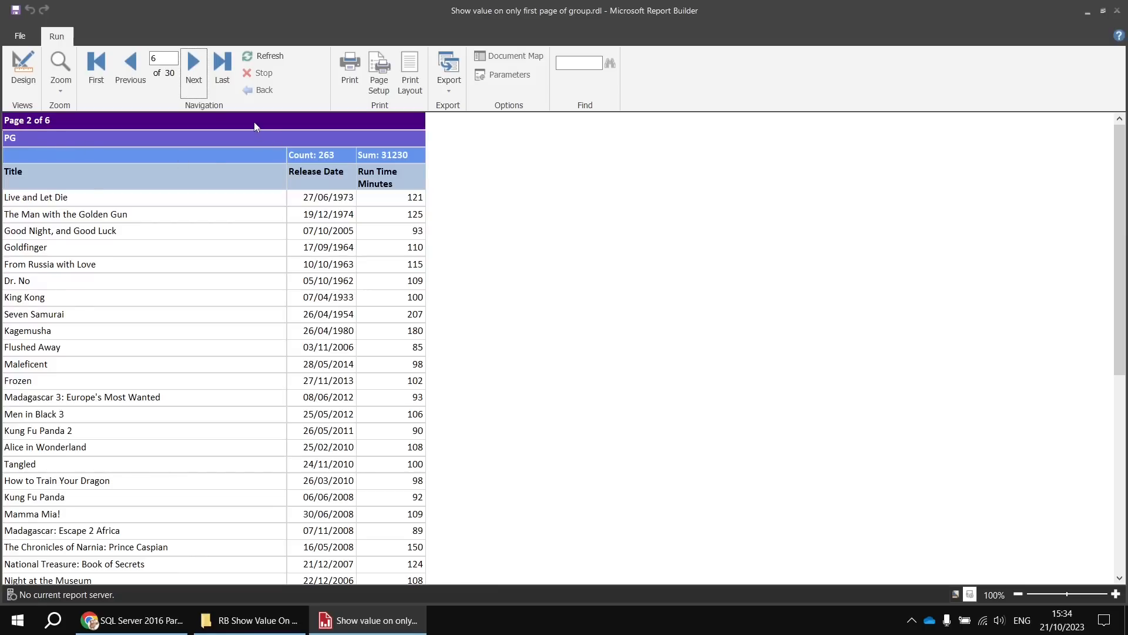
- Return to the report design and insert a column to the right of the Run Time Minutes column
{"action": "left_click", "coordinate": [23, 67]}
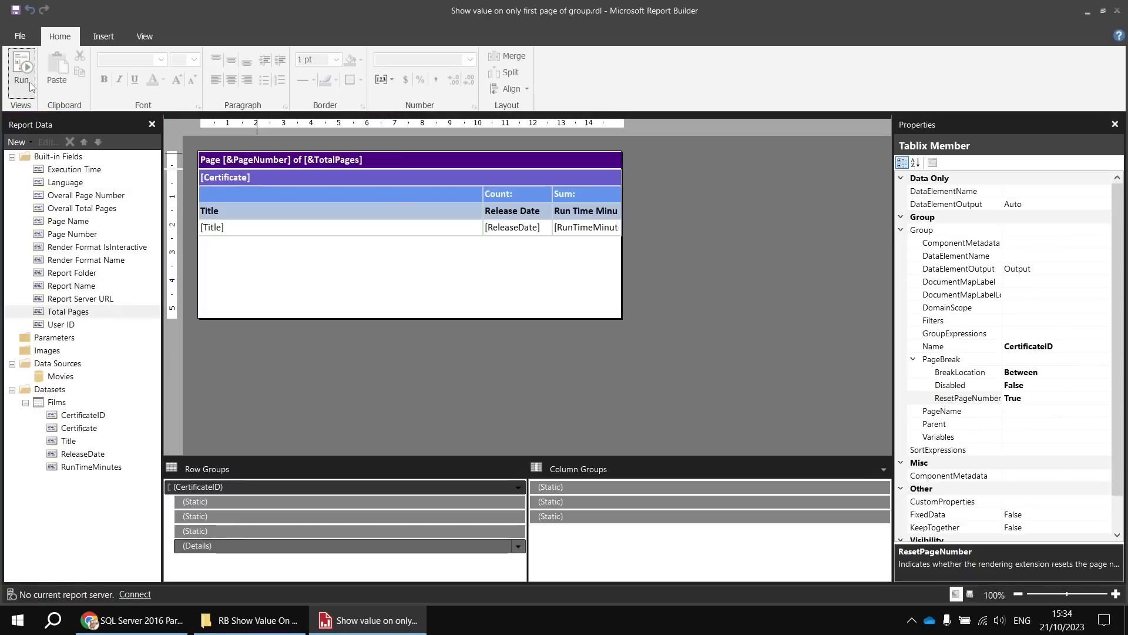
{"action": "left_click", "coordinate": [587, 194]}
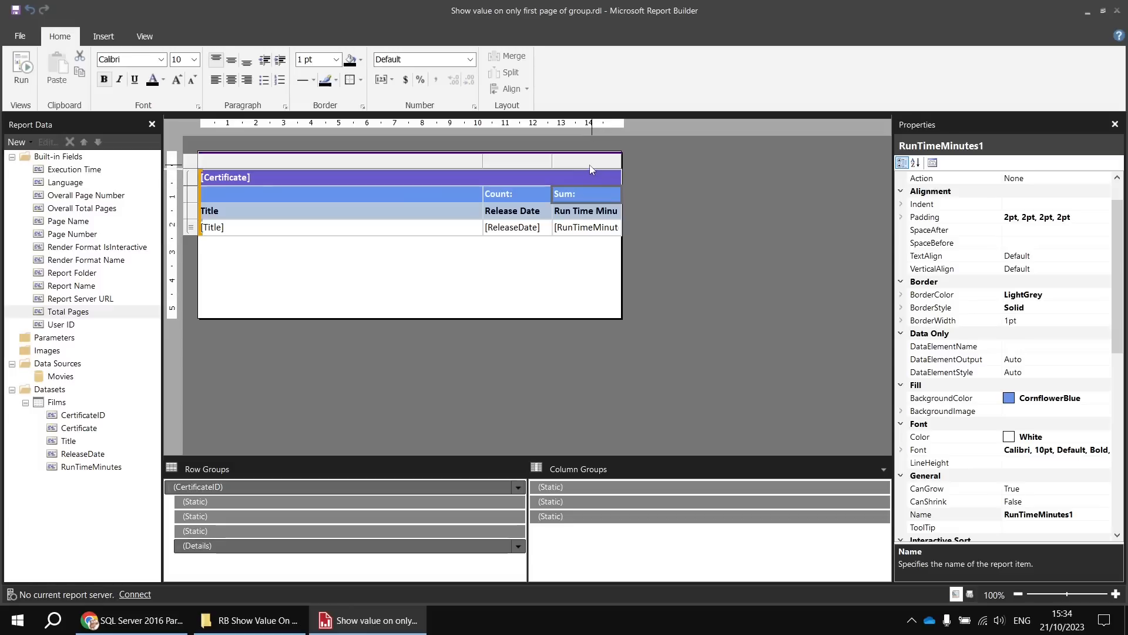
{"action": "right_click", "coordinate": [591, 169]}
{"action": "mouse_move", "coordinate": [652, 173]}
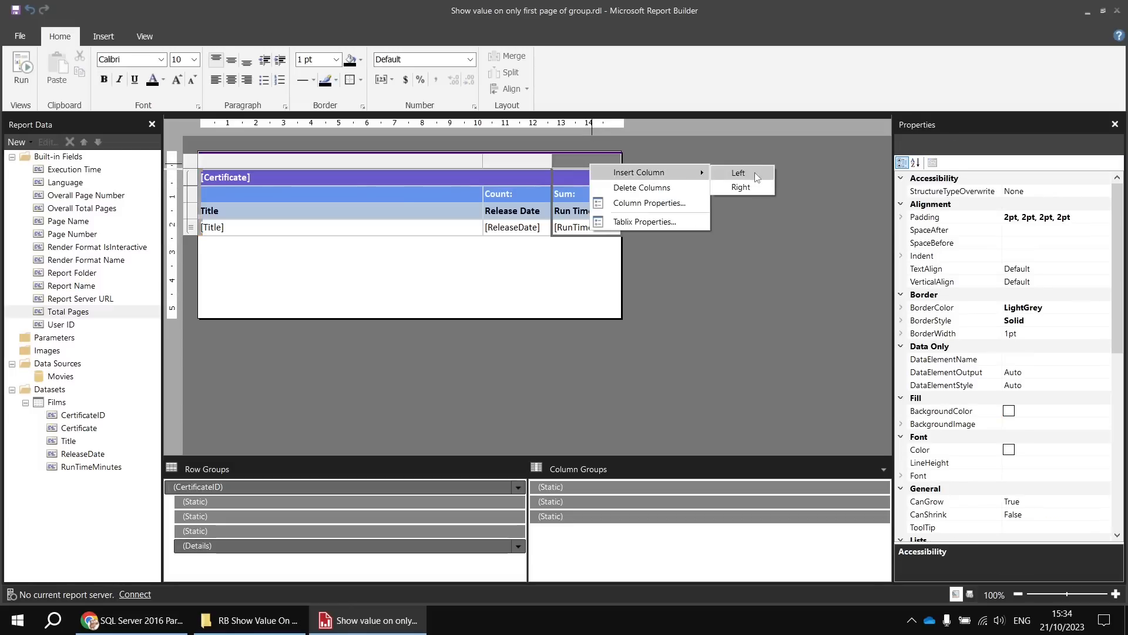
{"action": "left_click", "coordinate": [760, 186]}
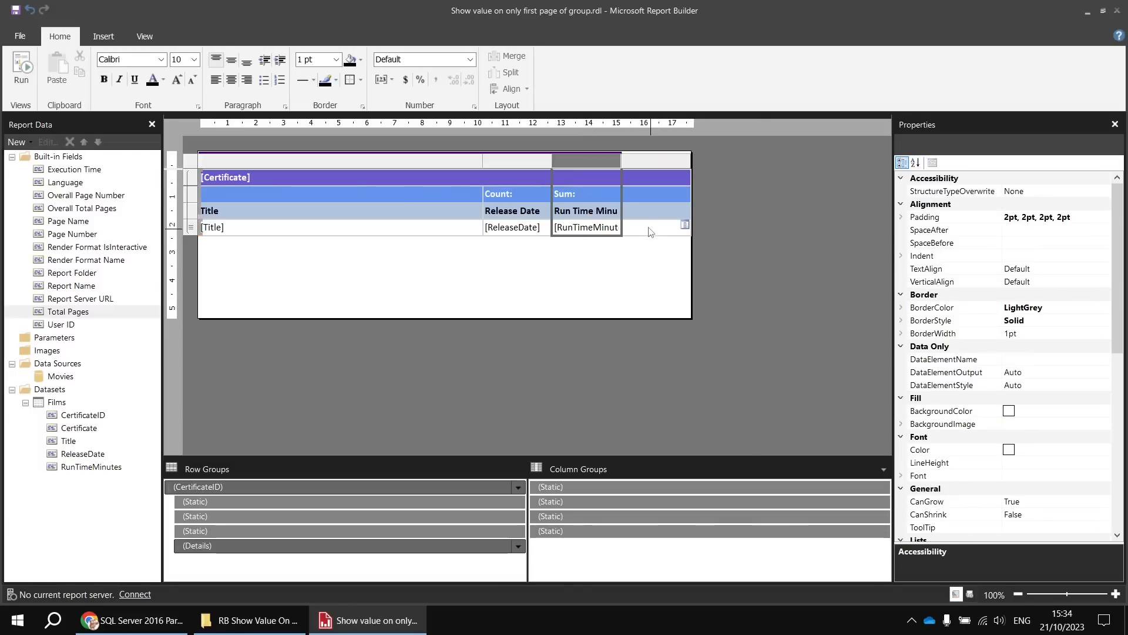
- Try to show the page number with the expression =Globals!PageNumber in the new column's cell beside Sum
{"action": "left_click", "coordinate": [642, 194]}
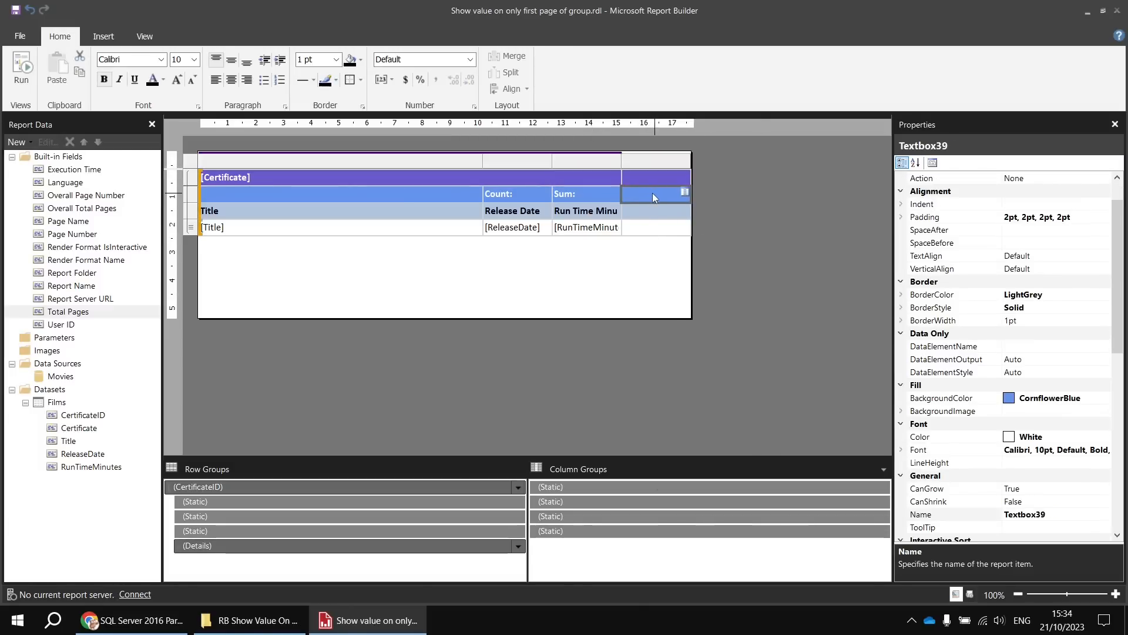
{"action": "right_click", "coordinate": [652, 193]}
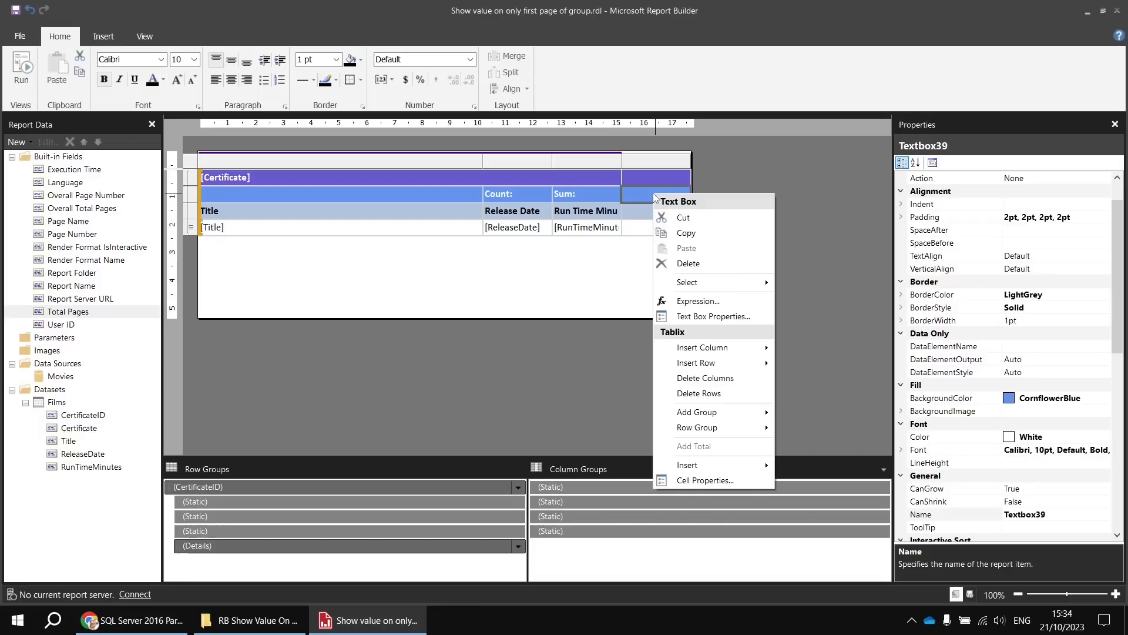
{"action": "left_click", "coordinate": [695, 302]}
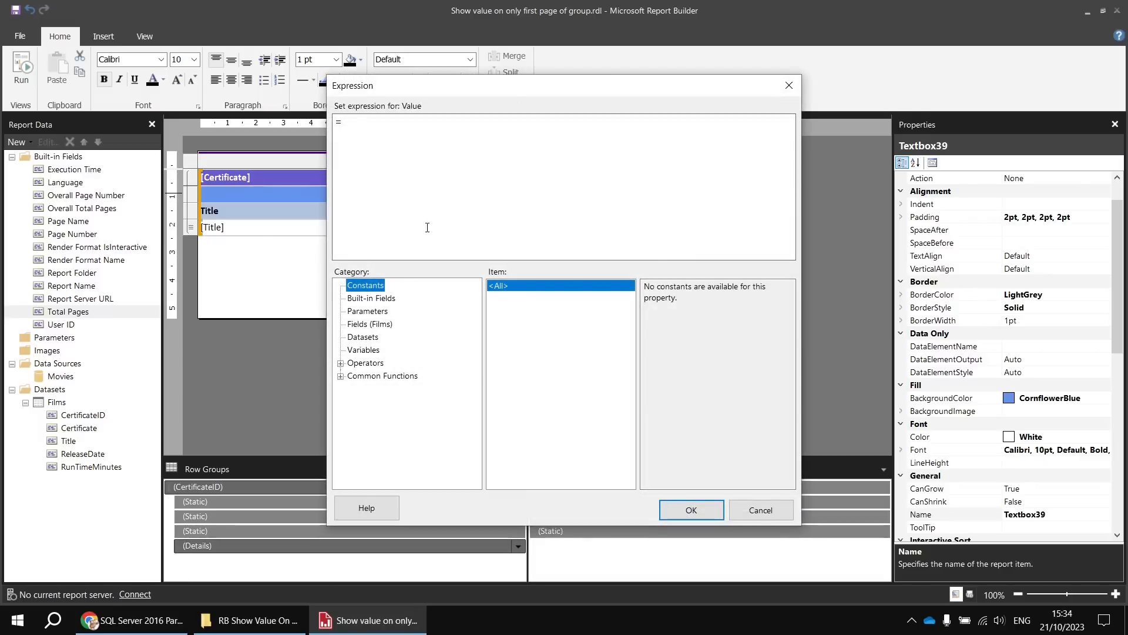
{"action": "left_click", "coordinate": [376, 299]}
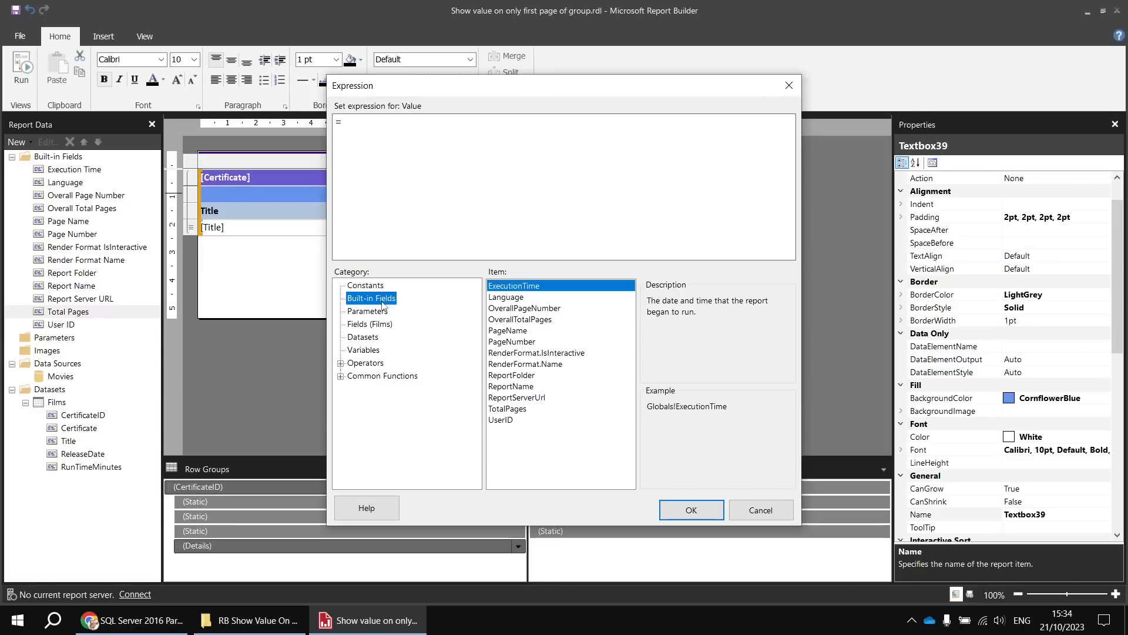
{"action": "double_click", "coordinate": [505, 343]}
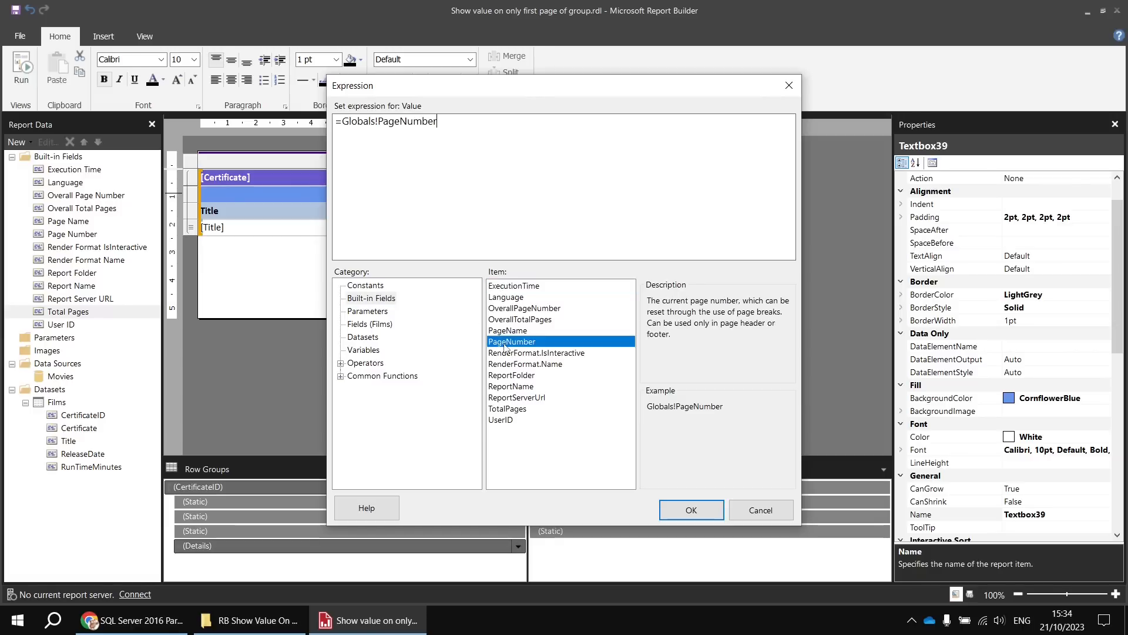
{"action": "left_click", "coordinate": [688, 510]}
- Run the report to test the page number expression in the table, and return to the design
{"action": "left_click", "coordinate": [28, 68]}
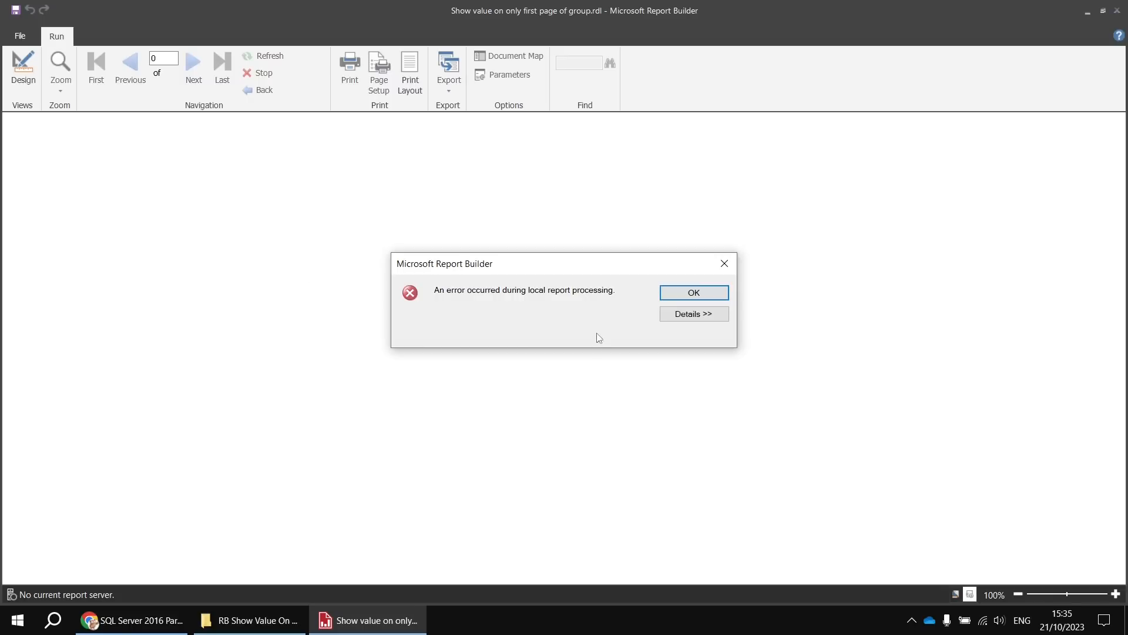
{"action": "left_click", "coordinate": [683, 293]}
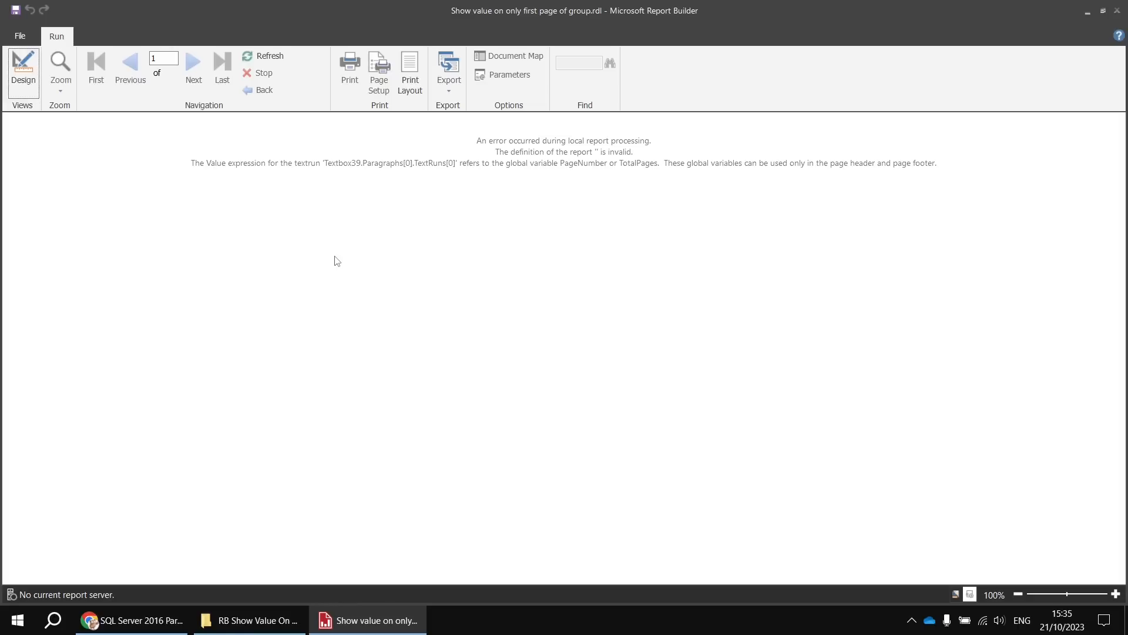
{"action": "left_click", "coordinate": [34, 41]}
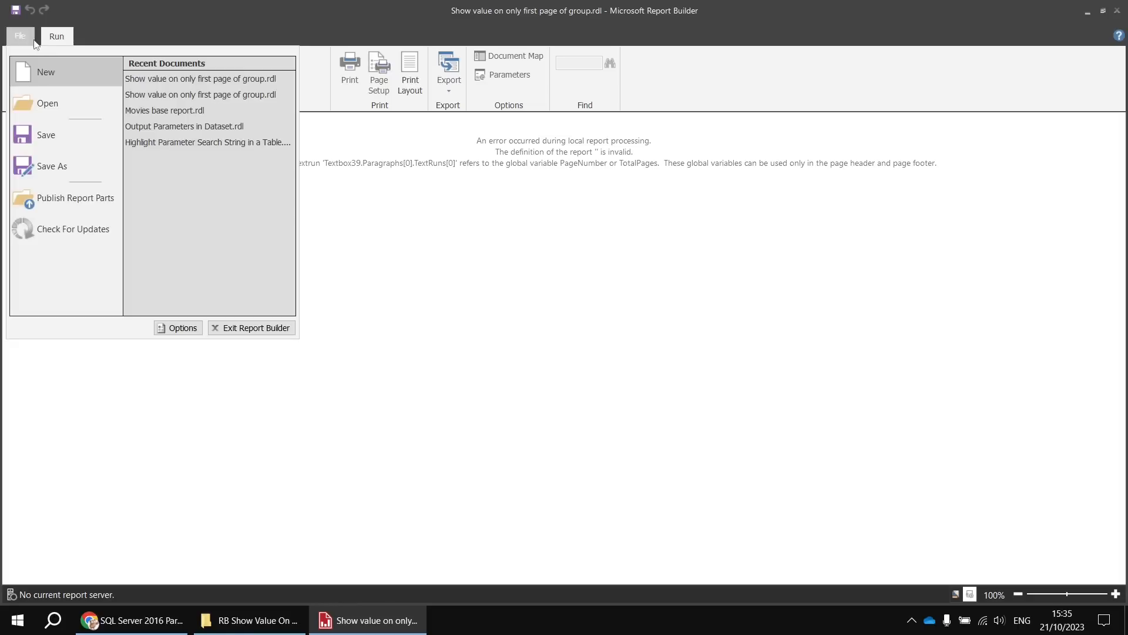
{"action": "left_click", "coordinate": [23, 36]}
{"action": "left_click", "coordinate": [22, 70]}
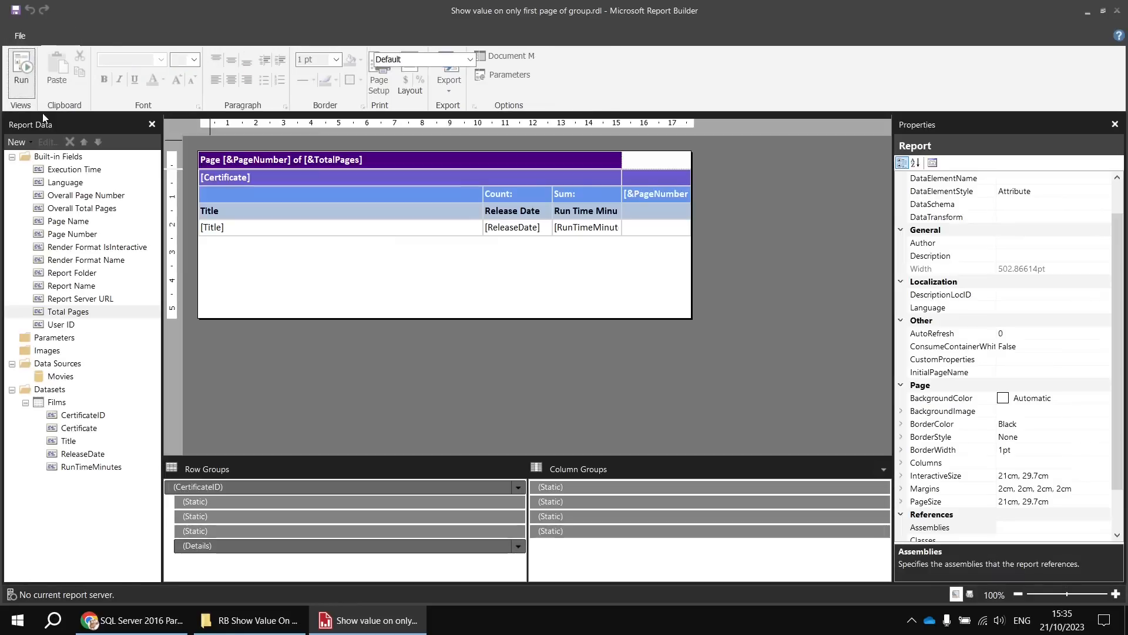
- Look at the custom code page in the report properties and close it without changes
{"action": "right_click", "coordinate": [459, 378]}
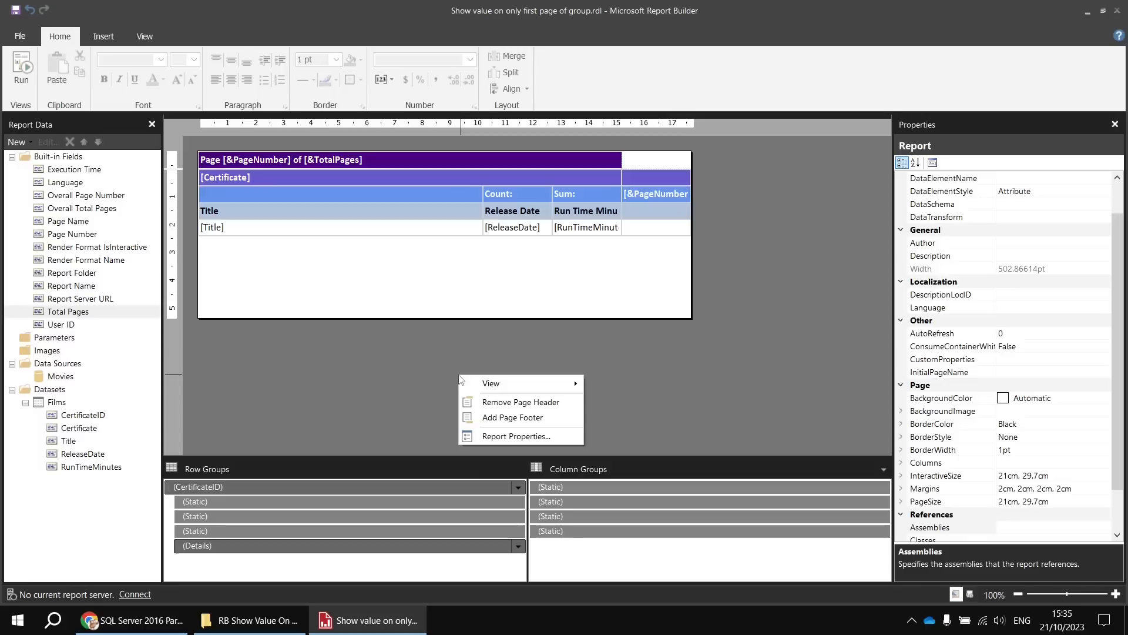
{"action": "left_click", "coordinate": [506, 436]}
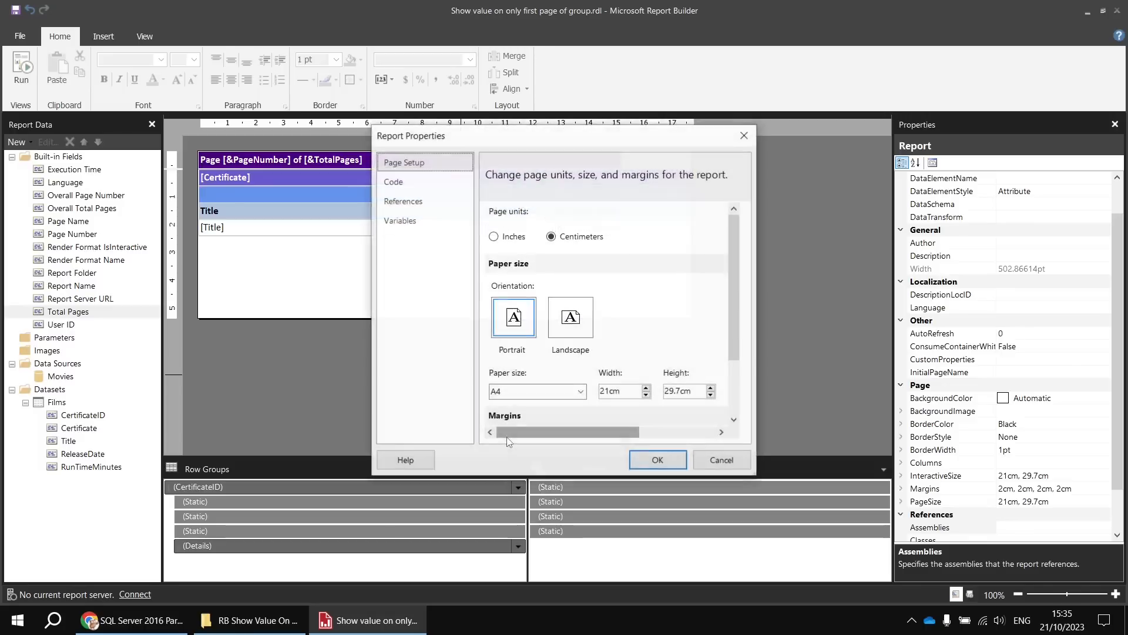
{"action": "left_click", "coordinate": [397, 183]}
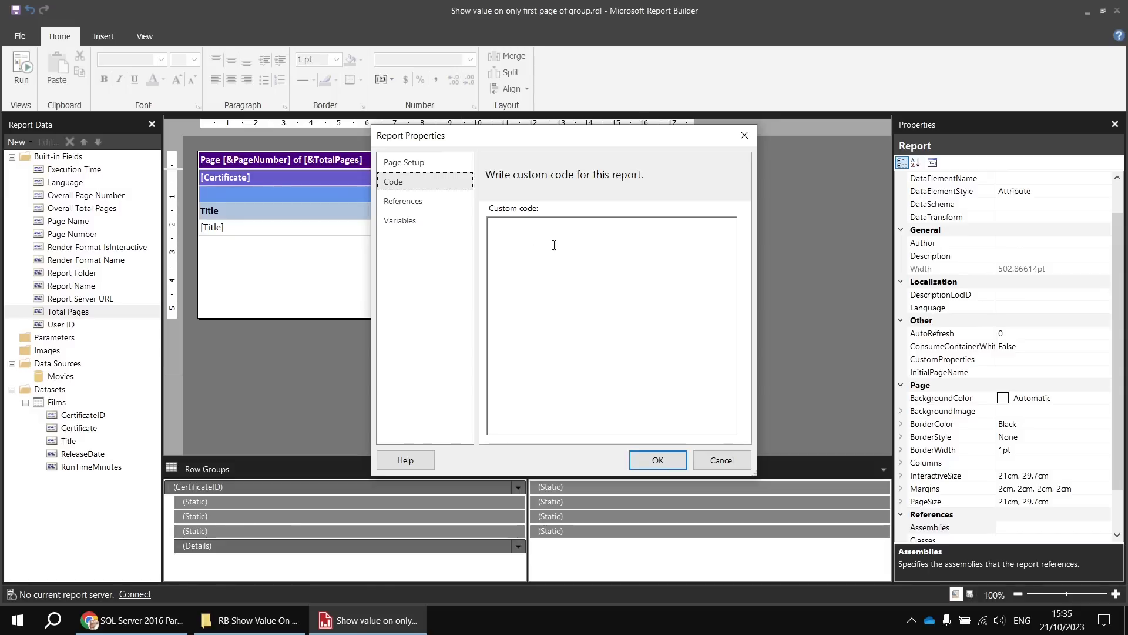
{"action": "left_click", "coordinate": [722, 460]}
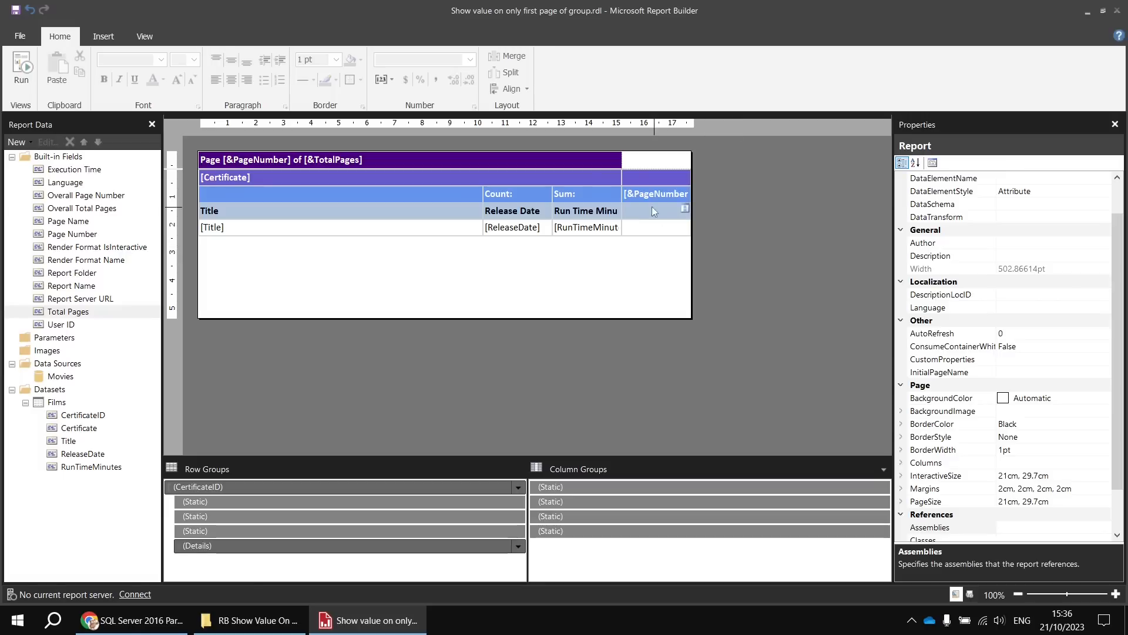
- Remove the page number expression from the new column's cell beside Sum
{"action": "double_click", "coordinate": [675, 194]}
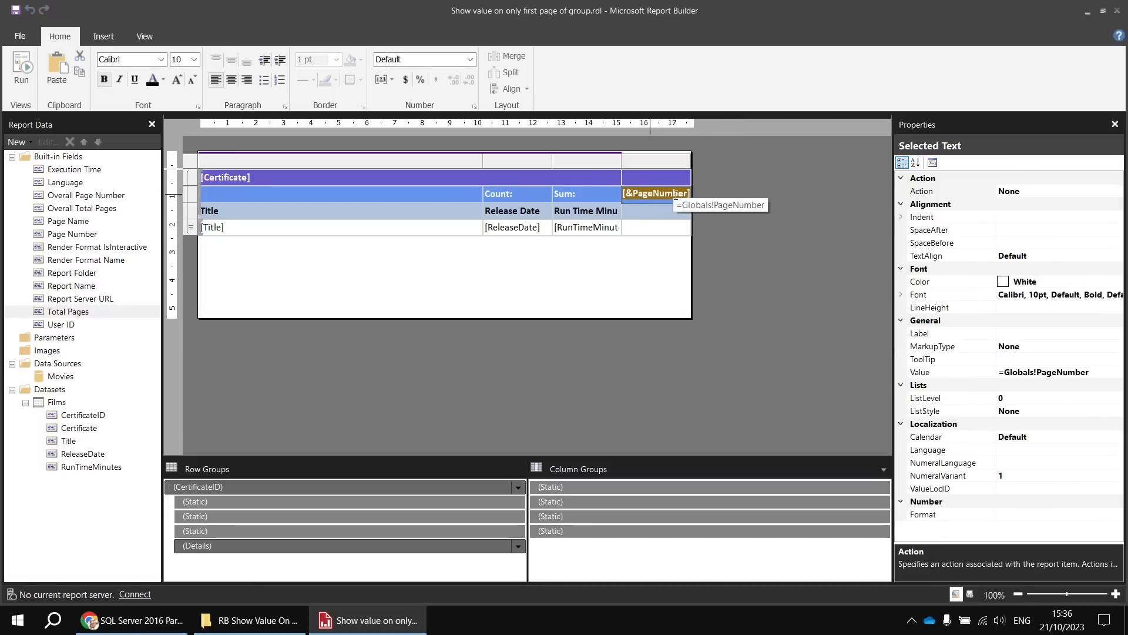
{"action": "key", "text": "ctrl+x"}
- Set the expression =RowNumber("CertificateID") in the new column's detail row cell
{"action": "left_click", "coordinate": [657, 232]}
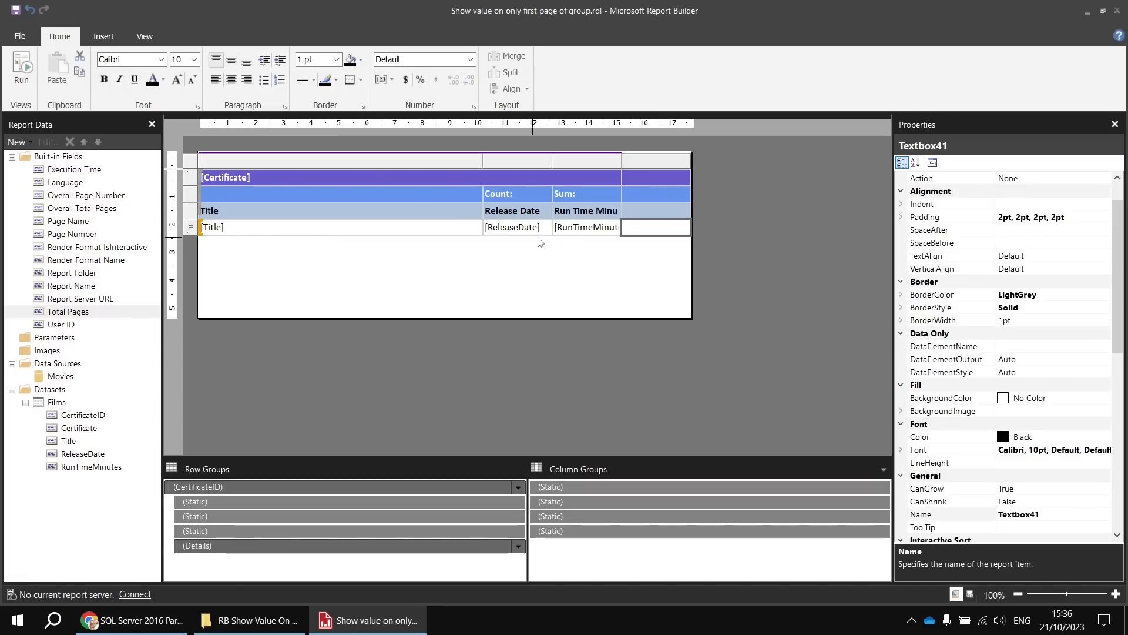
{"action": "right_click", "coordinate": [654, 234]}
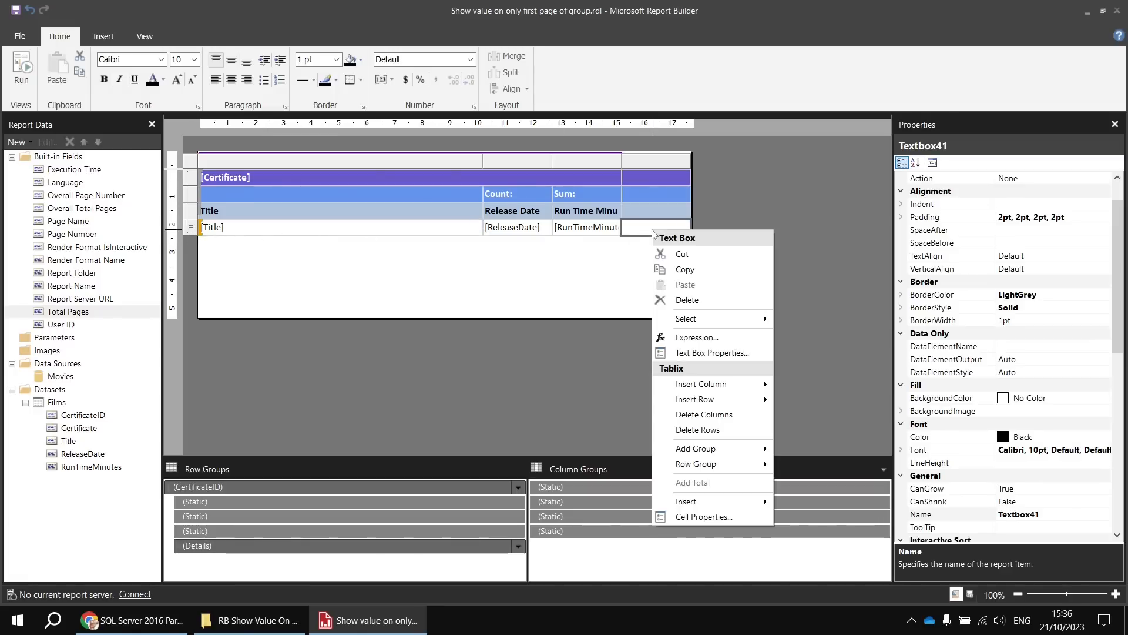
{"action": "left_click", "coordinate": [694, 337]}
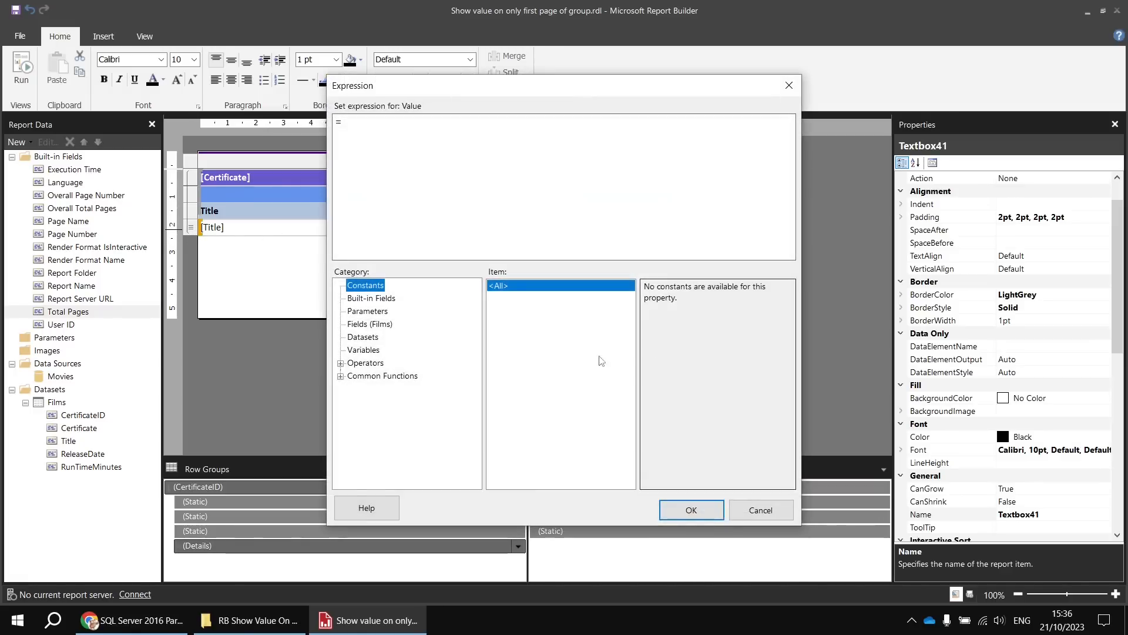
{"action": "left_click", "coordinate": [340, 376]}
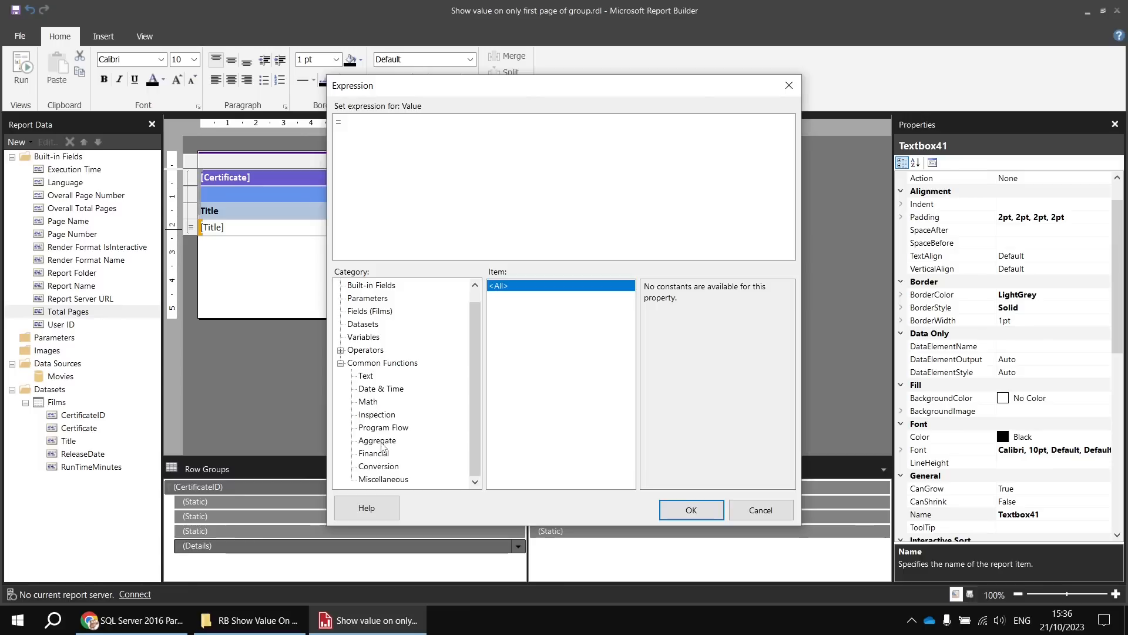
{"action": "left_click", "coordinate": [385, 479]}
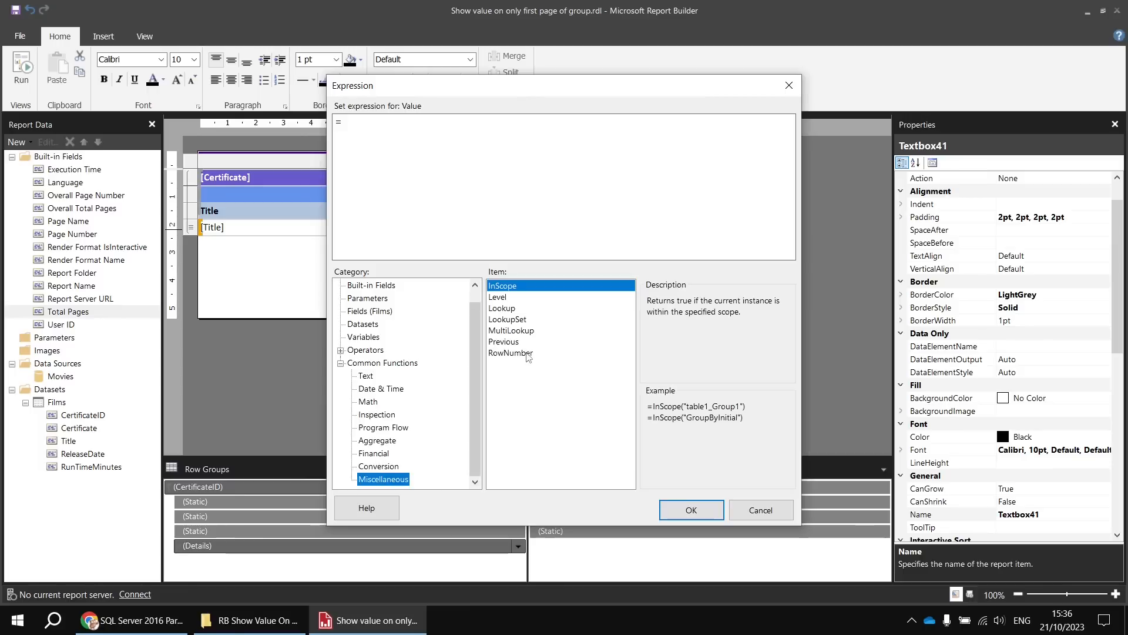
{"action": "double_click", "coordinate": [510, 353]}
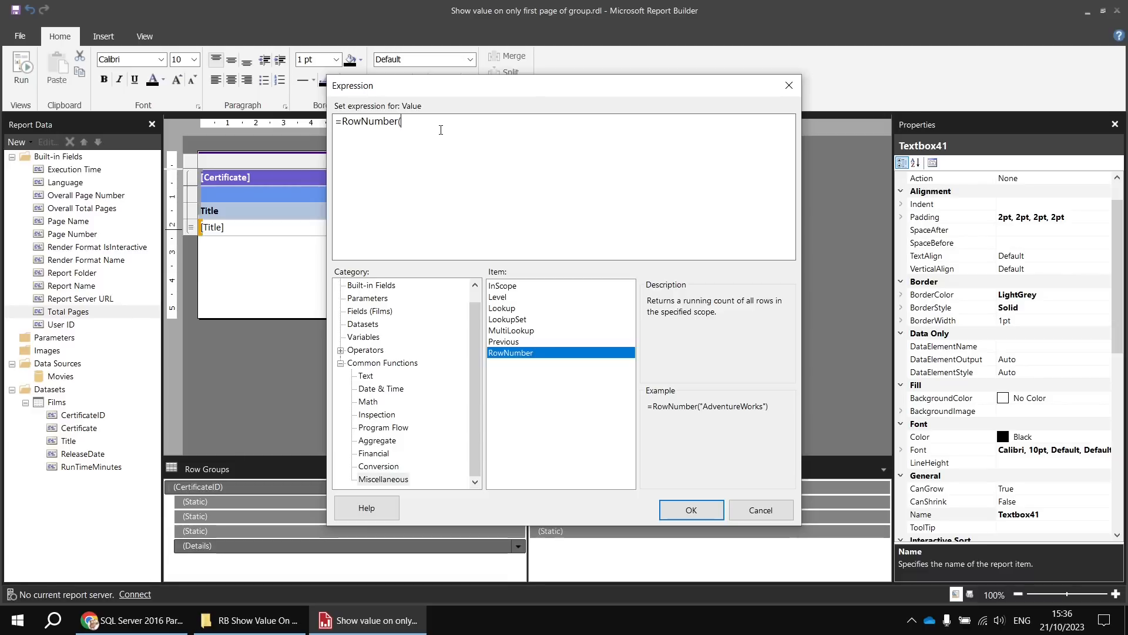
{"action": "type", "text": "\"Cr"}
{"action": "type", "text": "rtificate"}
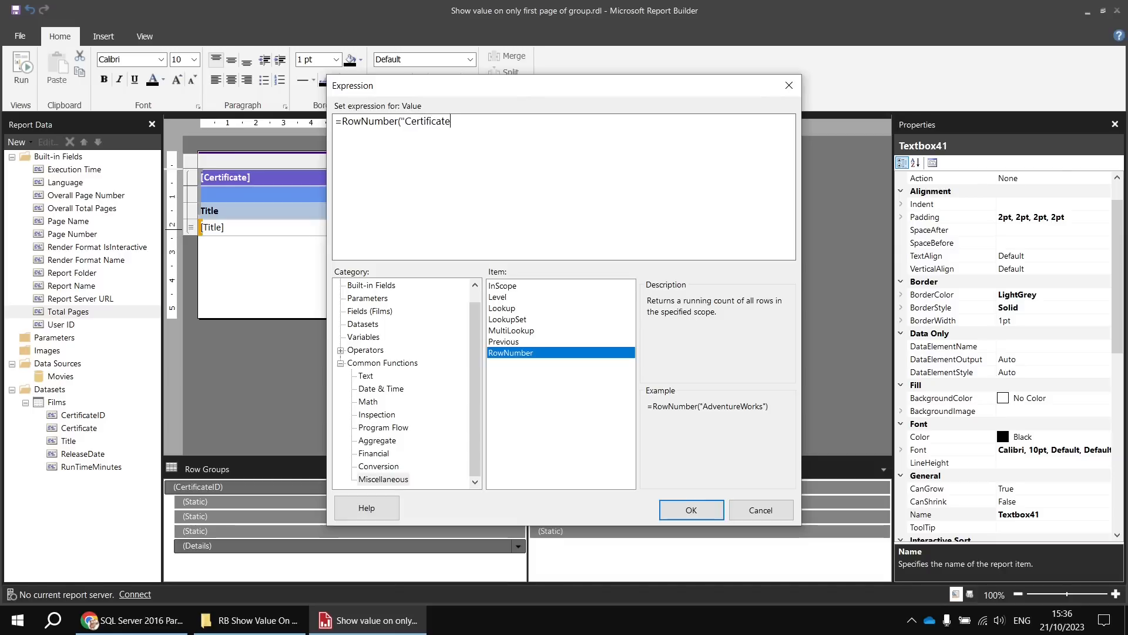
{"action": "type", "text": "ID\")"}
{"action": "left_click", "coordinate": [691, 514]}
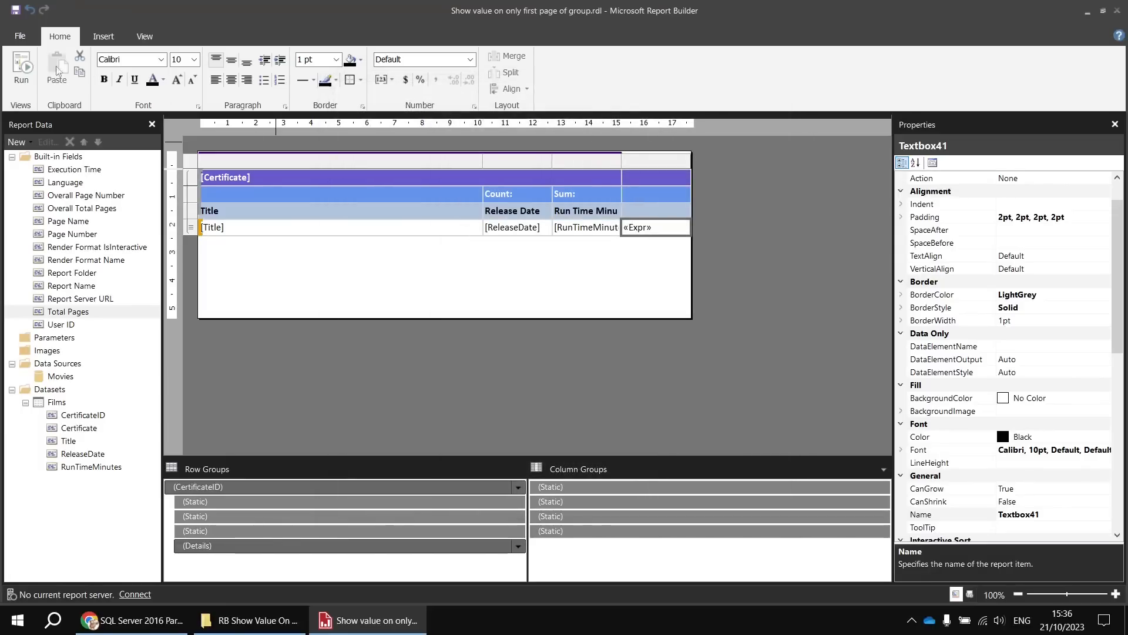
- Run the report, check the row numbering across the U and PG group pages, and return to the design
{"action": "left_click", "coordinate": [10, 76]}
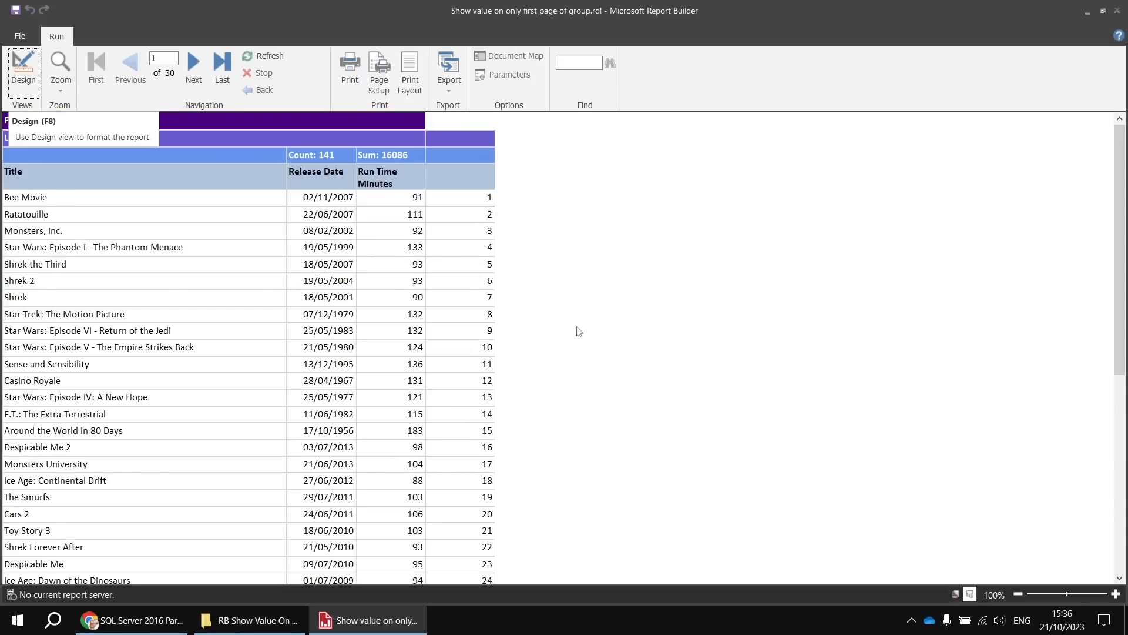
{"action": "left_click", "coordinate": [195, 66]}
{"action": "left_click", "coordinate": [194, 67]}
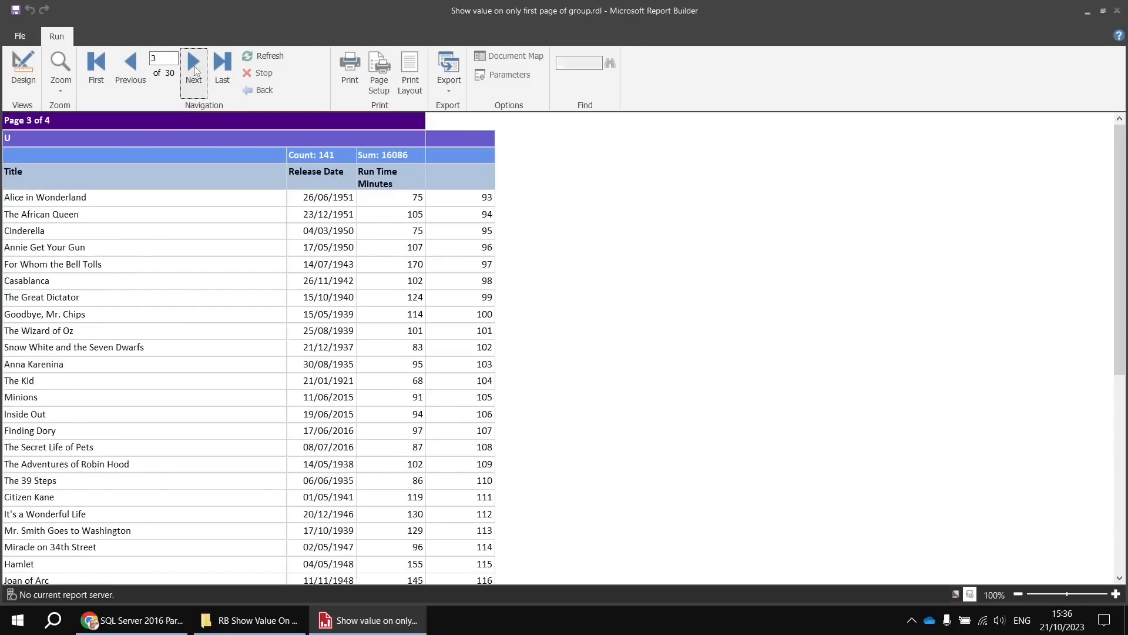
{"action": "left_click", "coordinate": [194, 67]}
{"action": "left_click", "coordinate": [194, 66]}
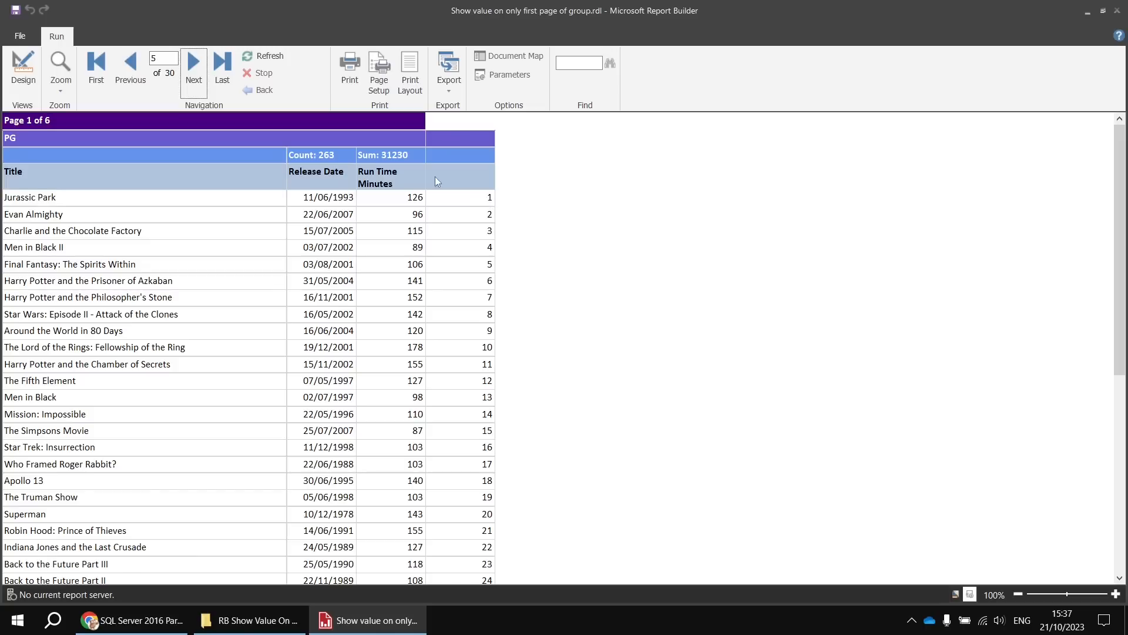
{"action": "left_click", "coordinate": [193, 69]}
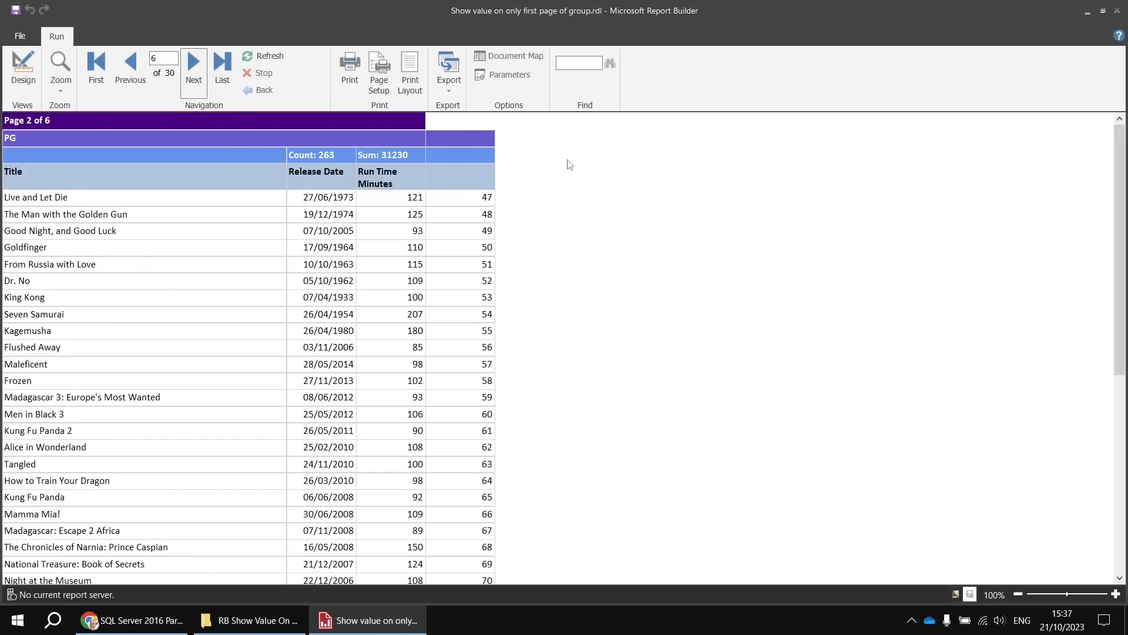
{"action": "left_click", "coordinate": [24, 71]}
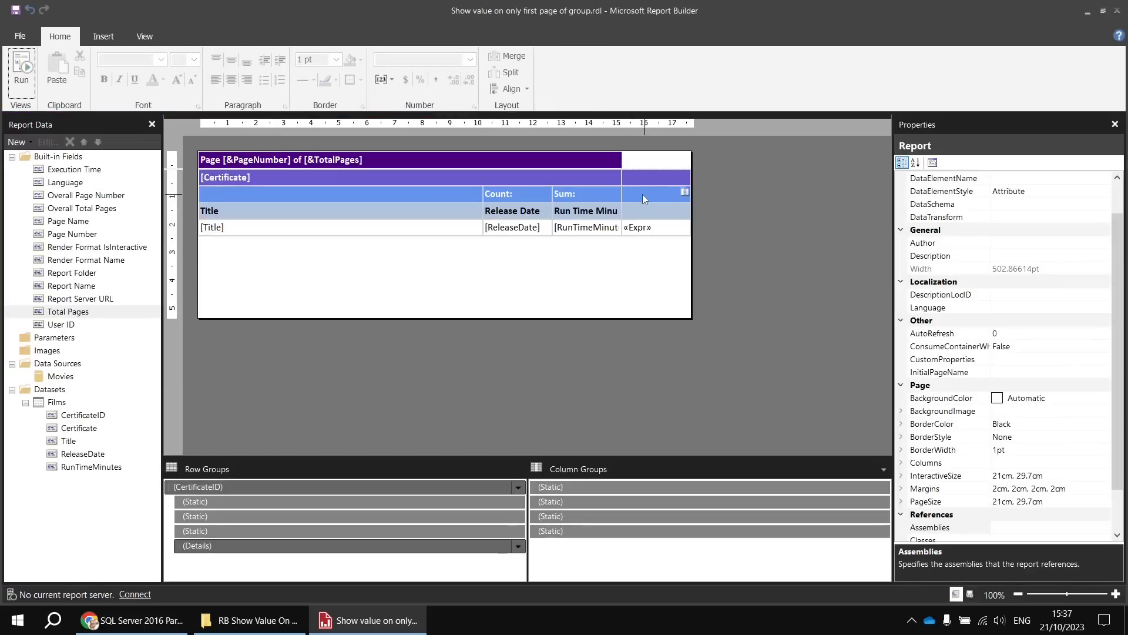
- Copy the row number expression from the new column's detail row cell, leaving that cell's expression as it is
{"action": "double_click", "coordinate": [647, 227]}
{"action": "right_click", "coordinate": [657, 231]}
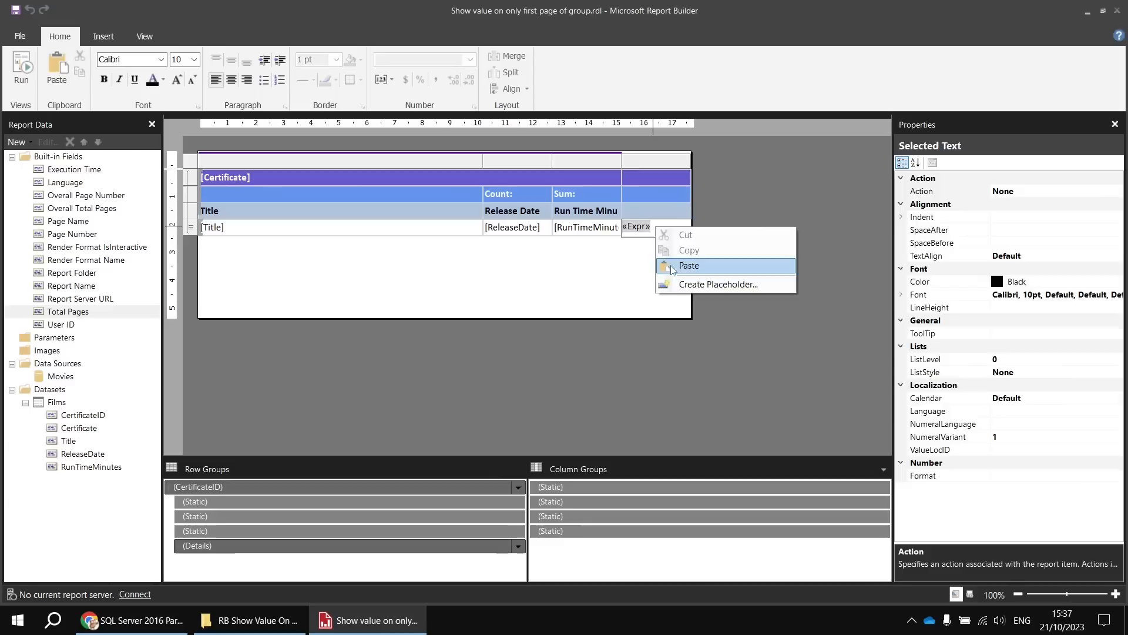
{"action": "left_click", "coordinate": [639, 274]}
{"action": "right_click", "coordinate": [654, 230]}
{"action": "left_click", "coordinate": [695, 347]}
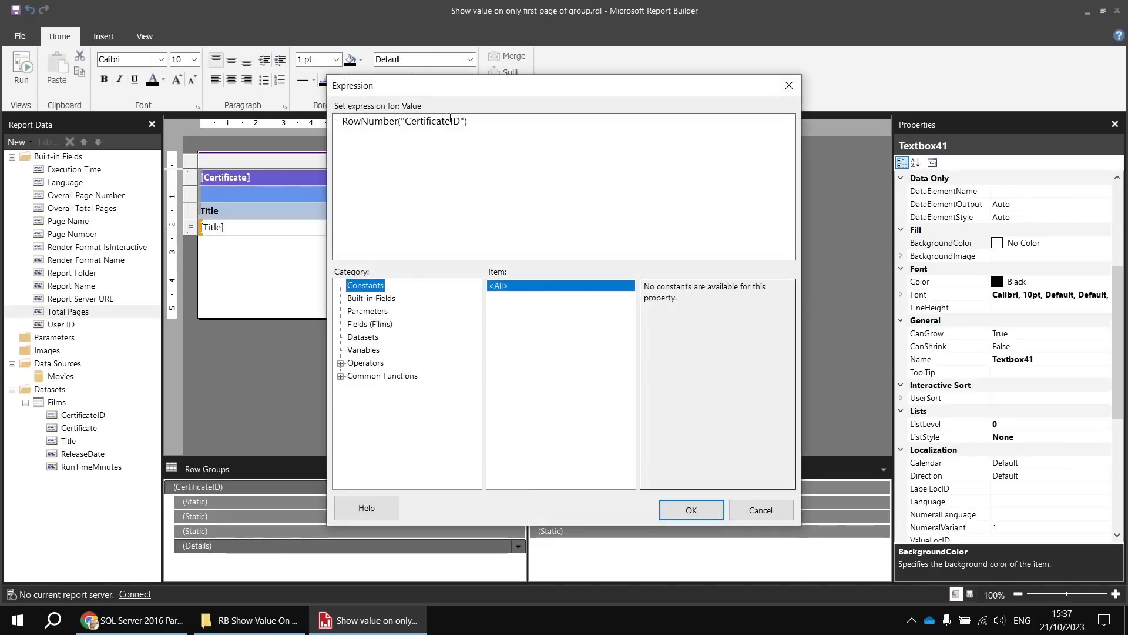
{"action": "left_click_drag", "start_coordinate": [473, 121], "coordinate": [333, 121]}
{"action": "key", "text": "ctrl+c"}
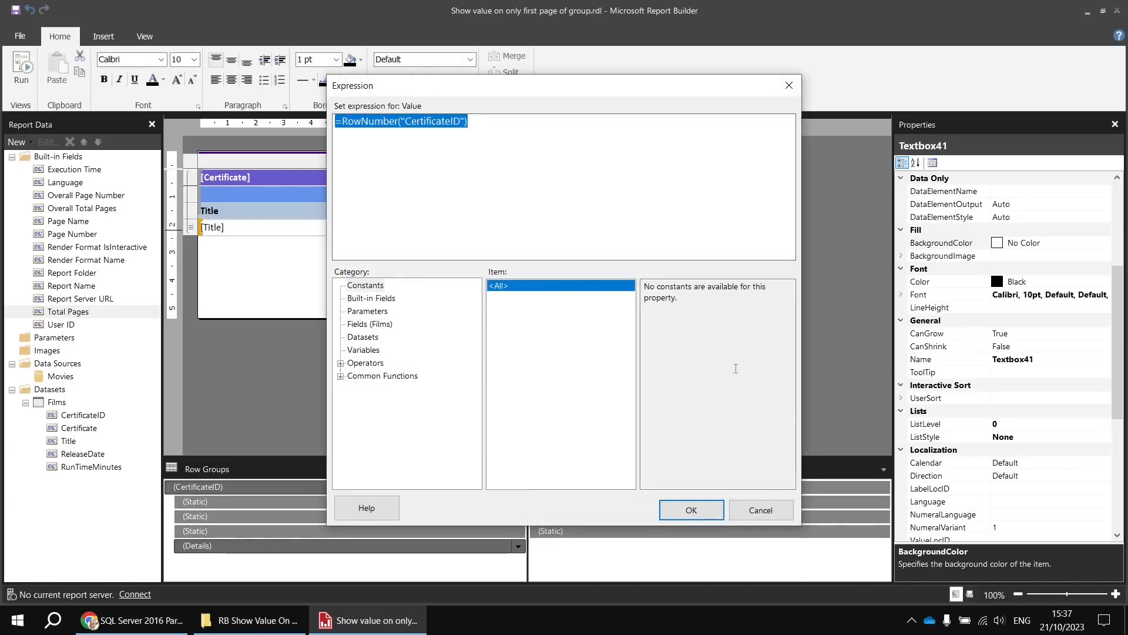
{"action": "left_click", "coordinate": [761, 509]}
- Set the expression =RowNumber("CertificateID") in the group header cell beside Sum
{"action": "left_click", "coordinate": [635, 194]}
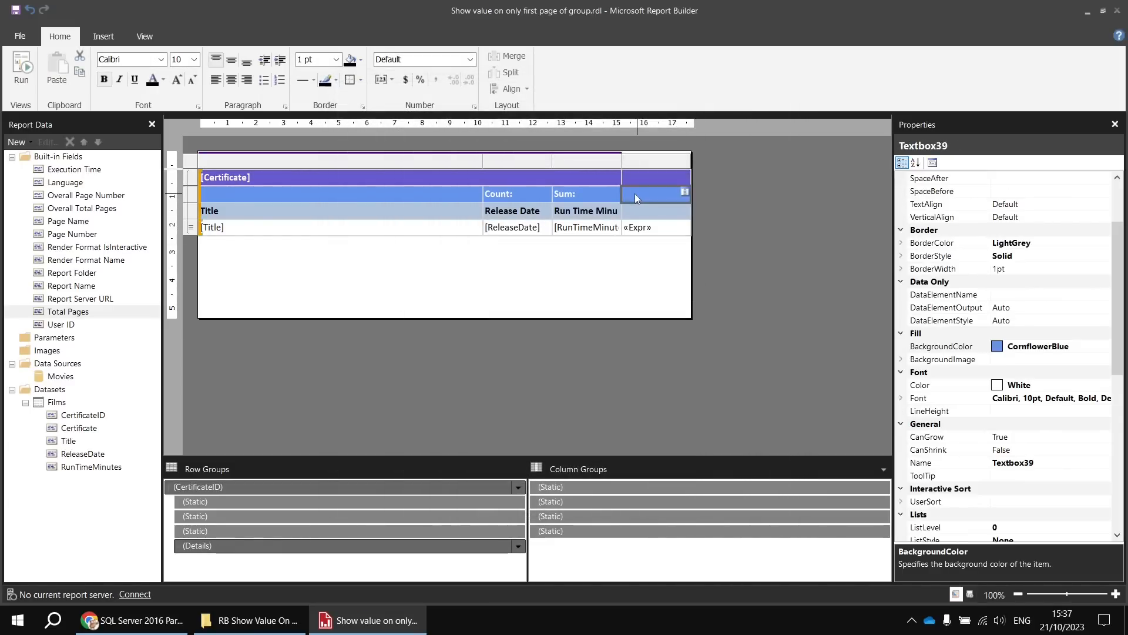
{"action": "right_click", "coordinate": [635, 194]}
{"action": "left_click", "coordinate": [694, 302]}
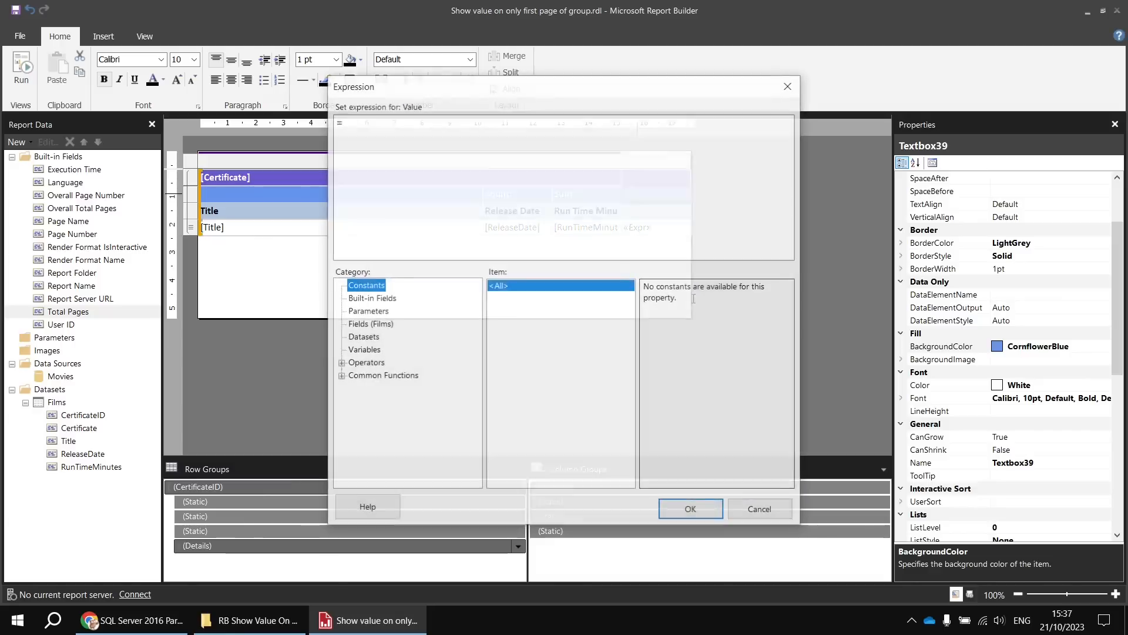
{"action": "left_click_drag", "start_coordinate": [351, 122], "coordinate": [333, 138]}
{"action": "key", "text": "ctrl+v"}
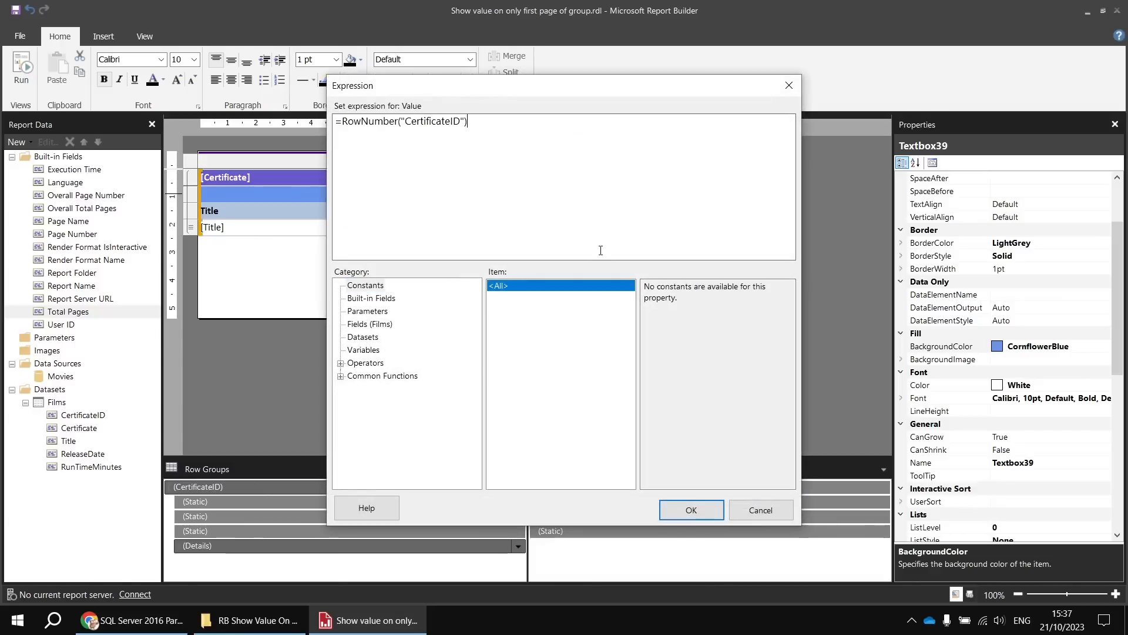
{"action": "left_click", "coordinate": [689, 510]}
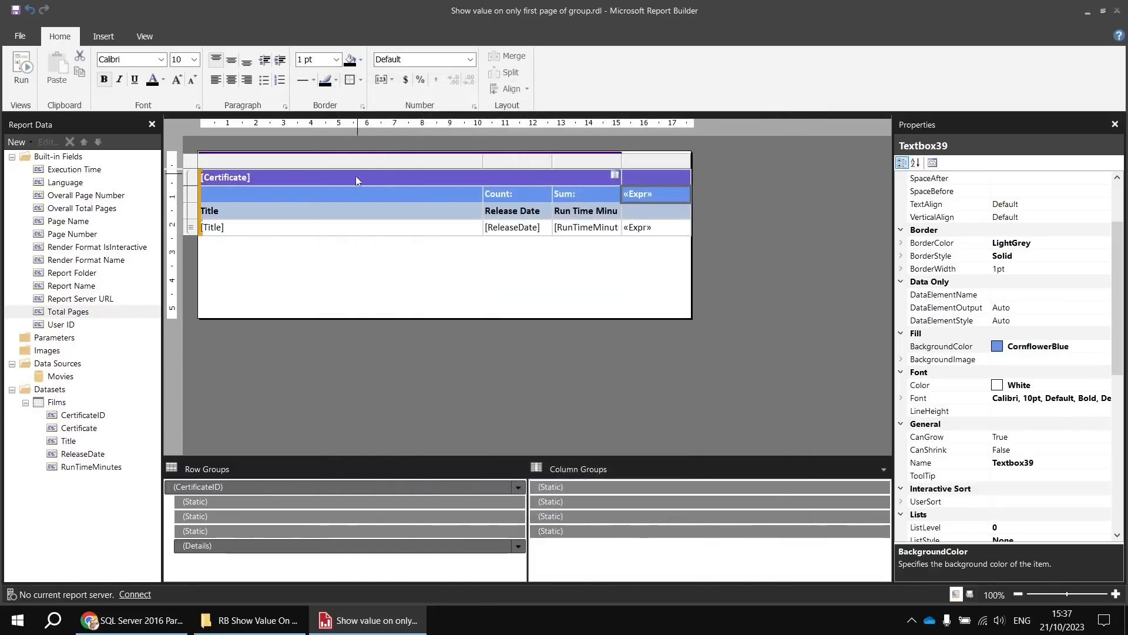
- Run the report, compare the header cell's row number across the U pages and first PG page, and return to the design
{"action": "key", "text": "F5"}
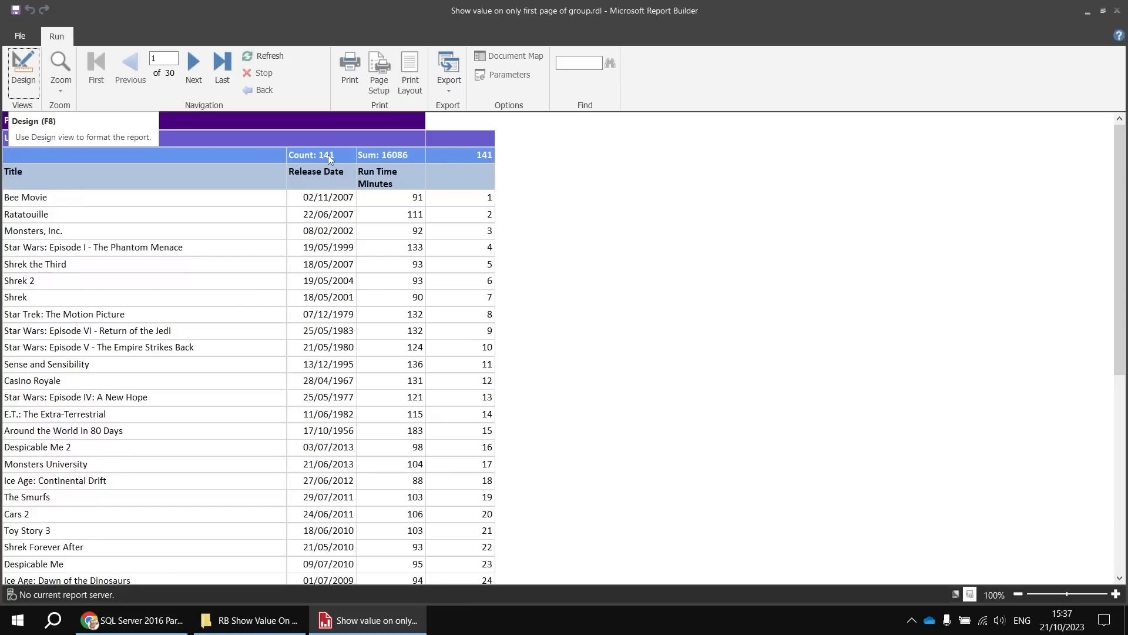
{"action": "left_click", "coordinate": [195, 66]}
{"action": "left_click", "coordinate": [195, 67]}
{"action": "left_click", "coordinate": [195, 67]}
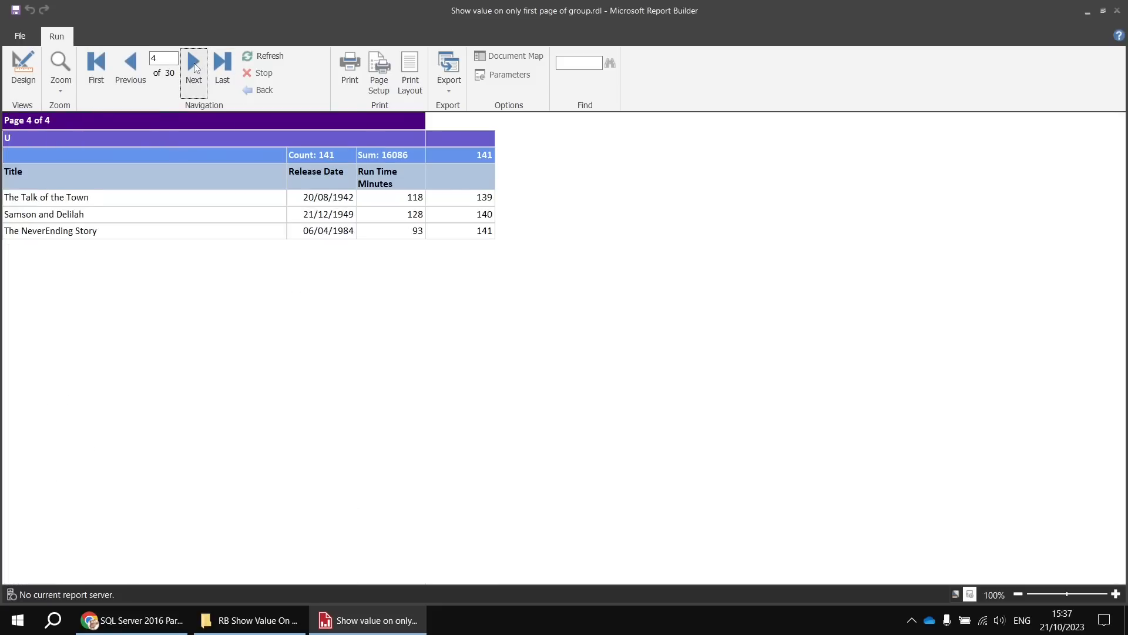
{"action": "left_click", "coordinate": [195, 67]}
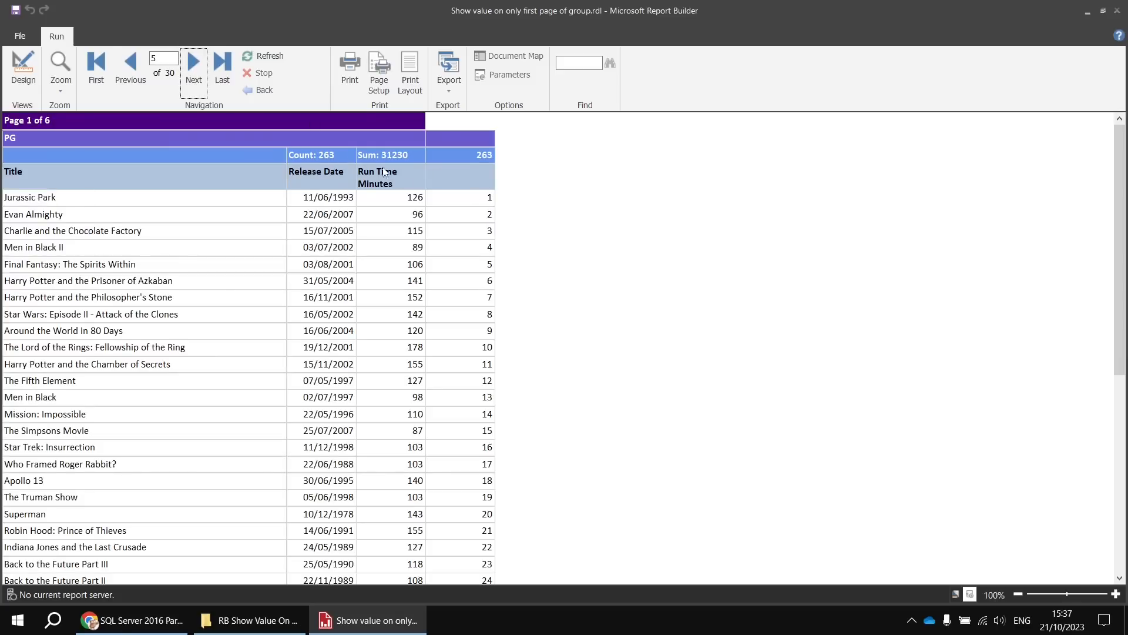
{"action": "left_click", "coordinate": [23, 69]}
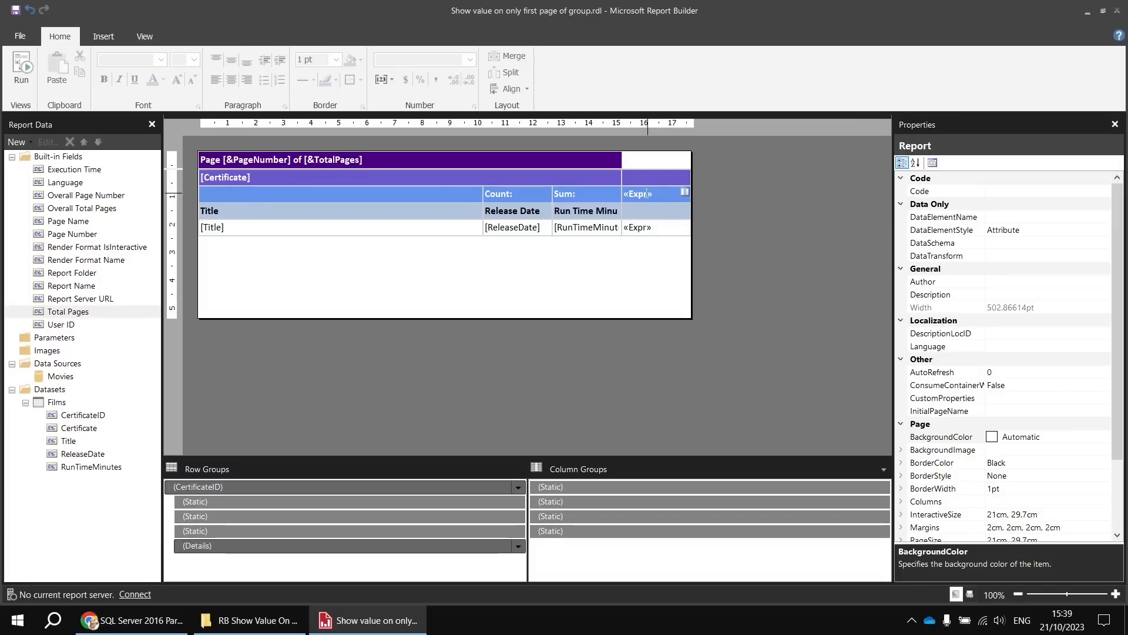
- Rename the text box in the new column's detail row cell to GroupRowNumber
{"action": "left_click", "coordinate": [665, 235]}
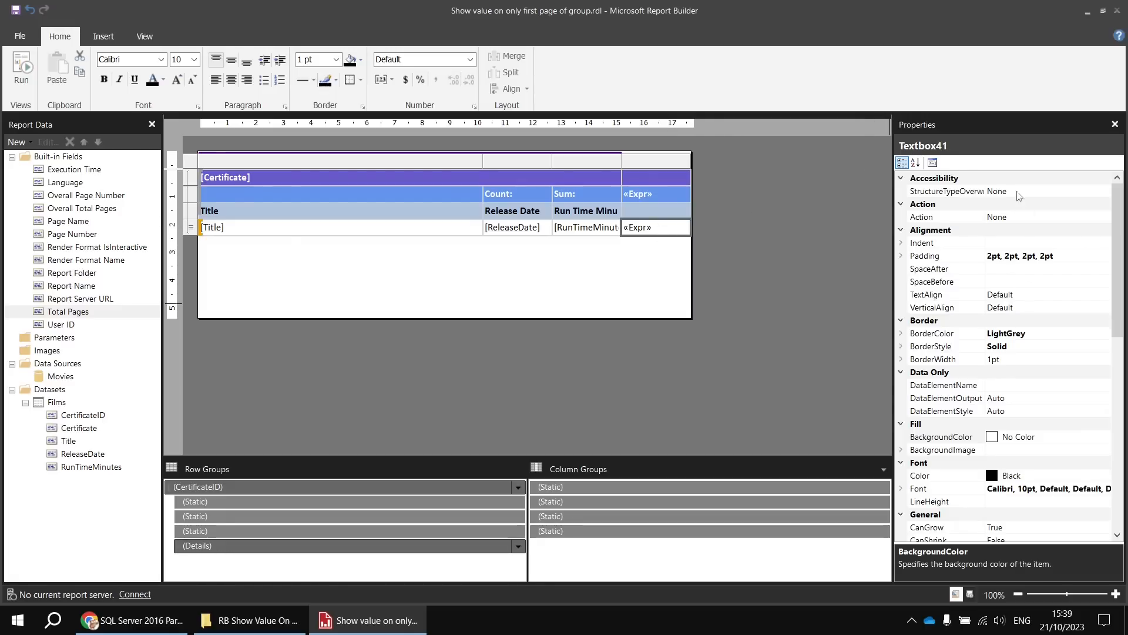
{"action": "scroll", "coordinate": [994, 355], "scroll_direction": "down", "scroll_amount": 1}
{"action": "scroll", "coordinate": [993, 355], "scroll_direction": "down", "scroll_amount": 5}
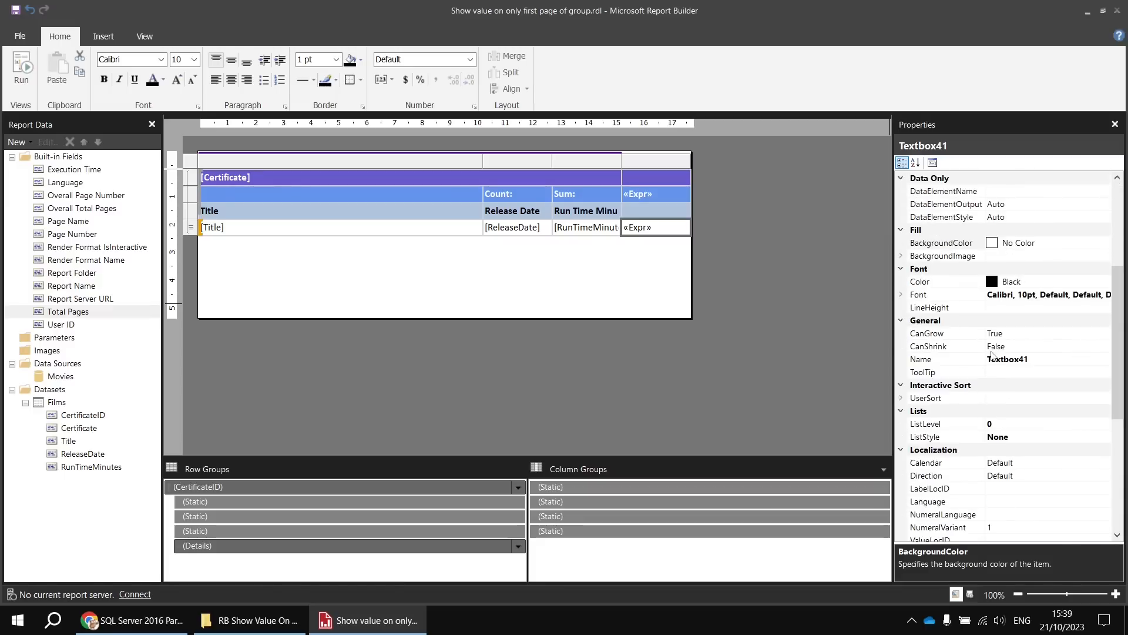
{"action": "left_click", "coordinate": [951, 359]}
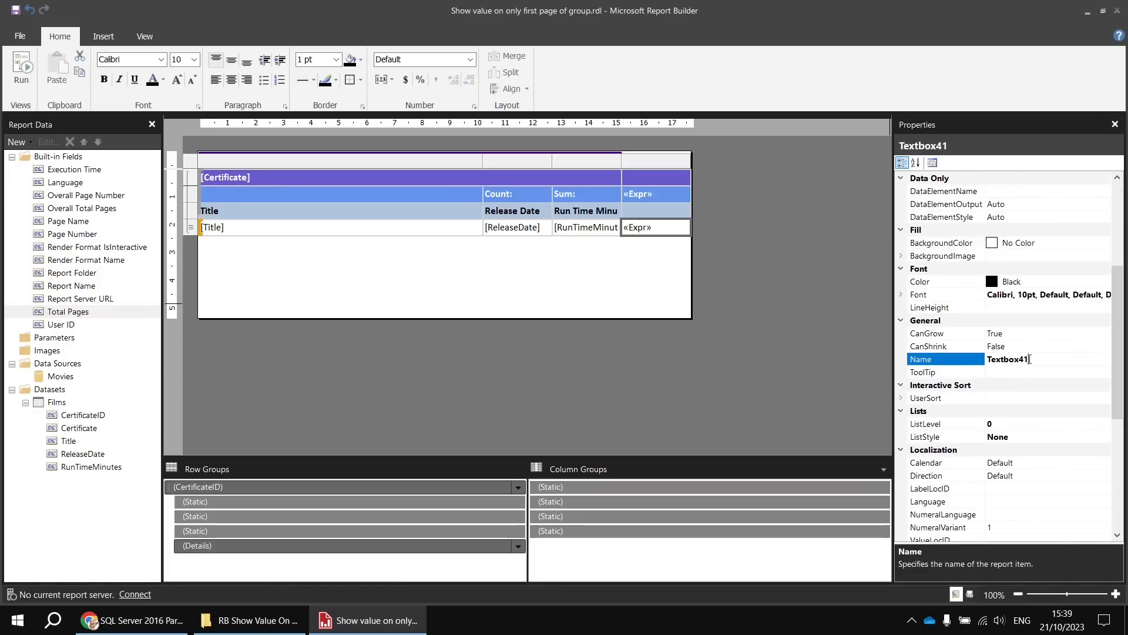
{"action": "double_click", "coordinate": [1030, 359]}
{"action": "type", "text": "GroupRowNumber"}
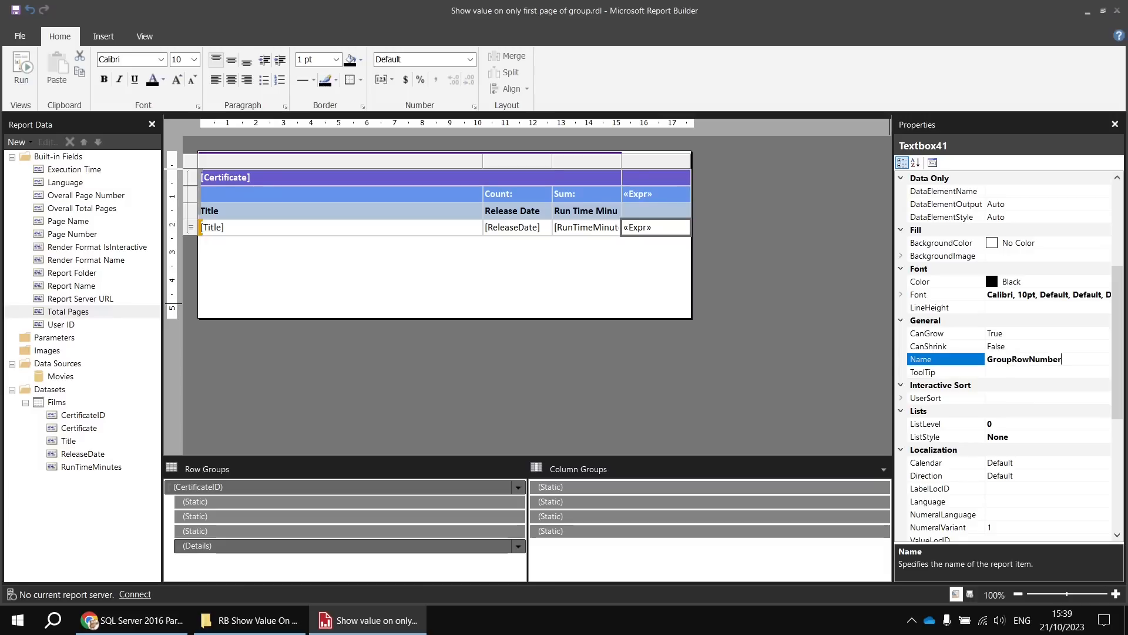
{"action": "key", "text": "Return"}
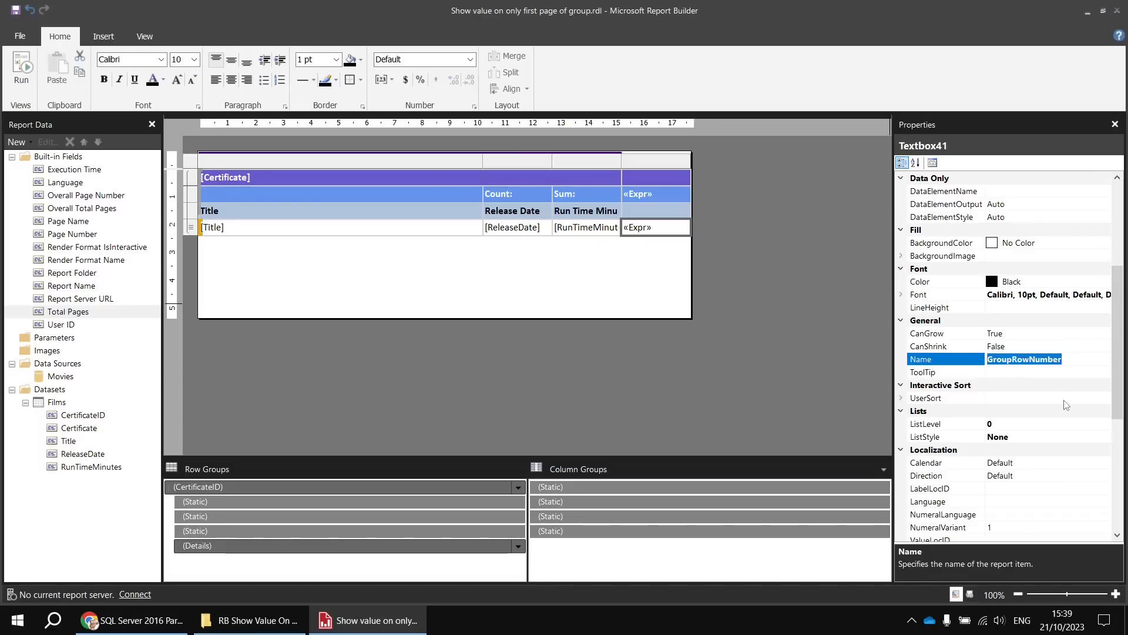
{"action": "key", "text": "Return"}
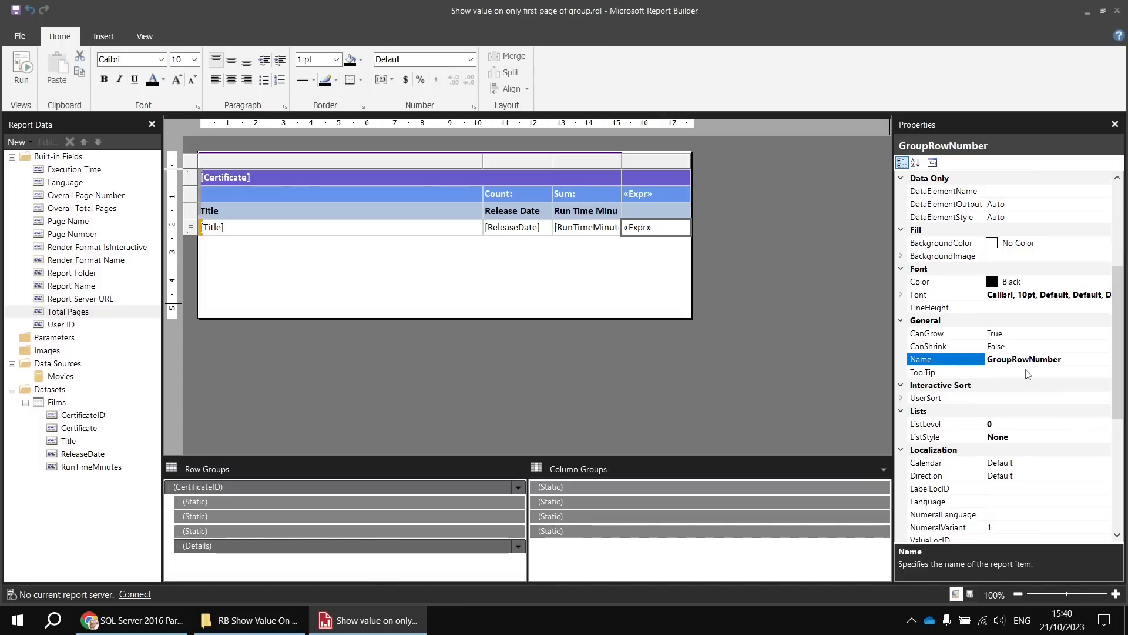
- Replace the expression in the group header cell beside Sum with =ReportItems!GroupRowNumber.Value
{"action": "left_click", "coordinate": [660, 196]}
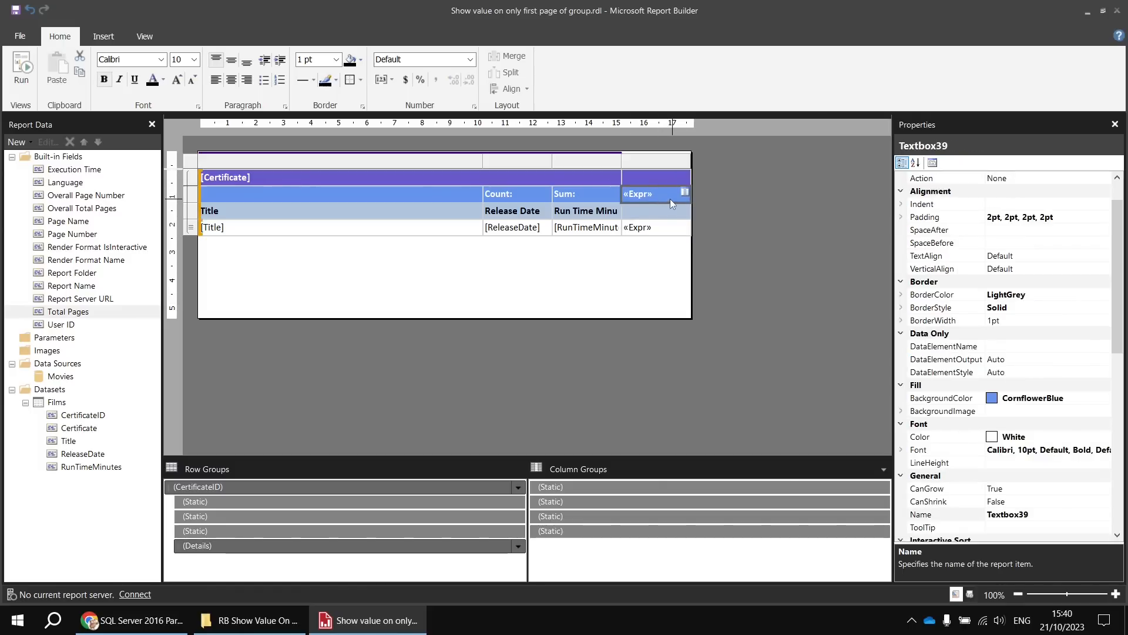
{"action": "right_click", "coordinate": [670, 199]}
{"action": "left_click", "coordinate": [692, 290]}
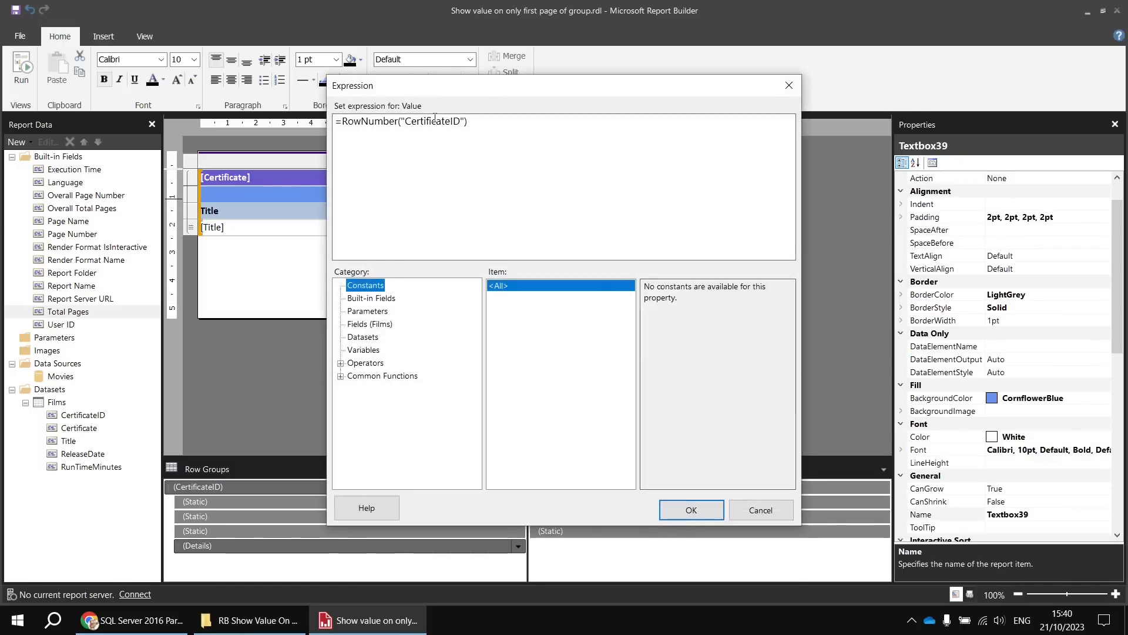
{"action": "left_click_drag", "start_coordinate": [468, 121], "coordinate": [342, 122]}
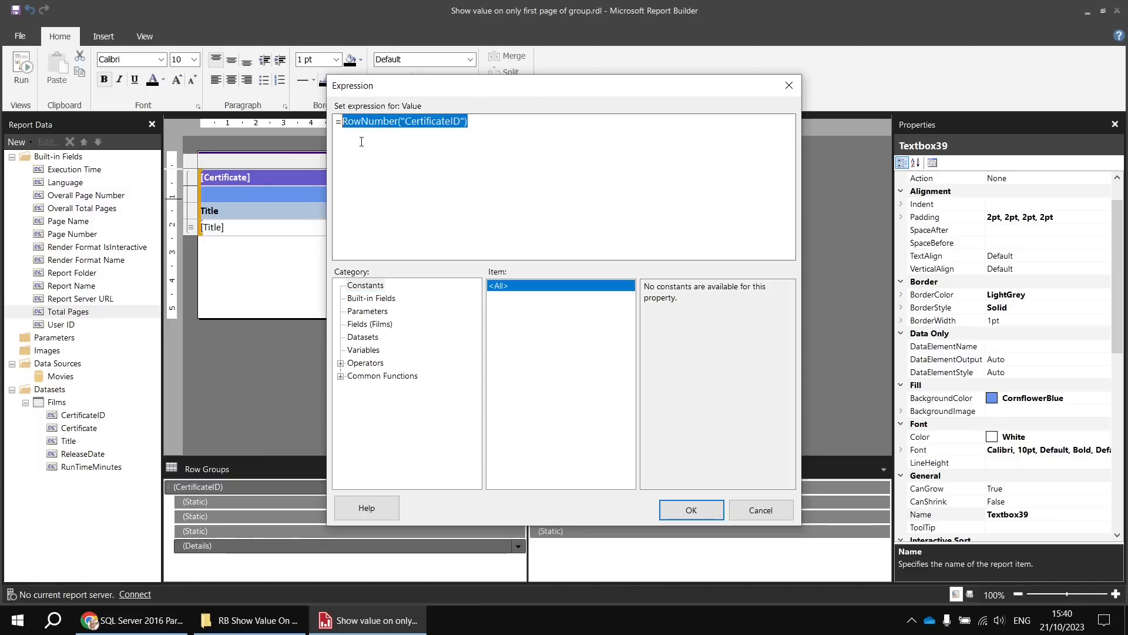
{"action": "type", "text": "Repor"}
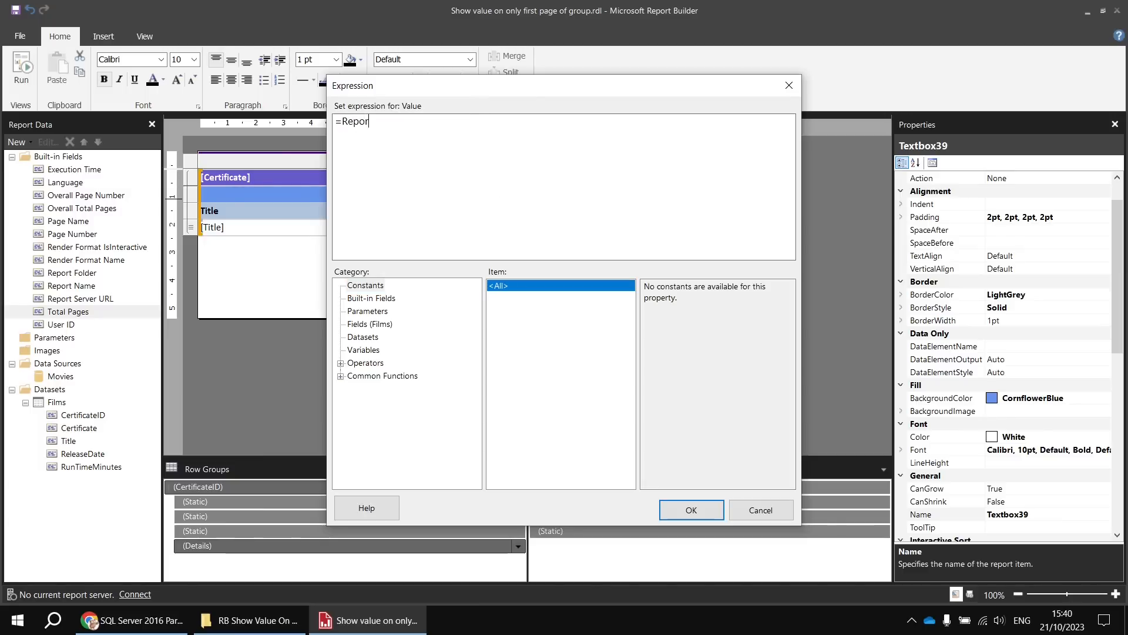
{"action": "type", "text": "tItems!GroupRowNumber"}
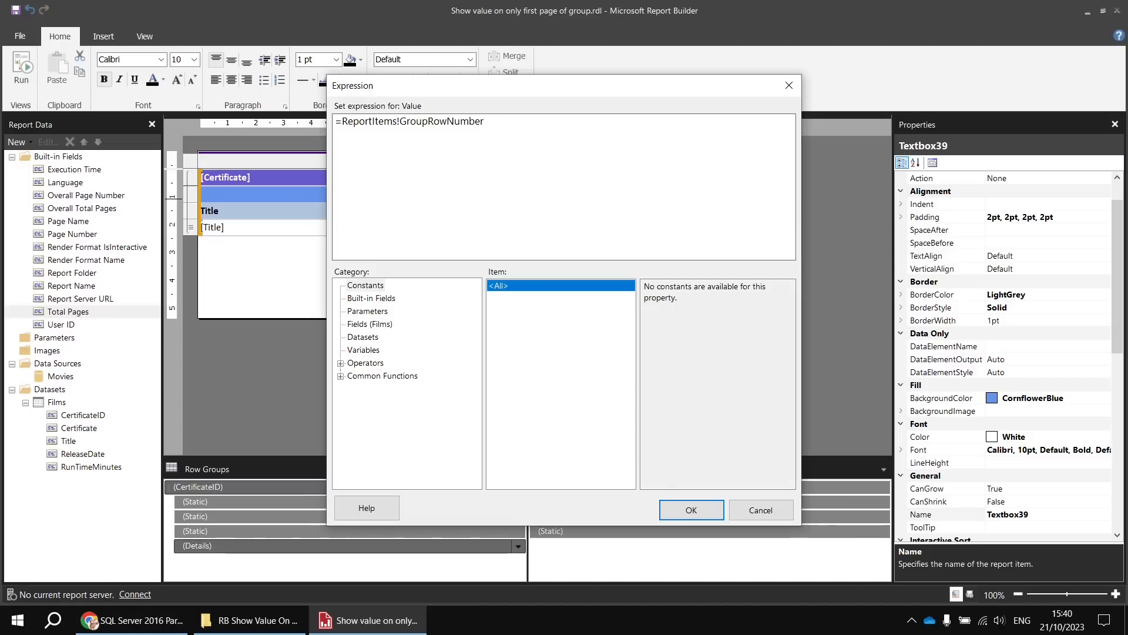
{"action": "type", "text": ".Value"}
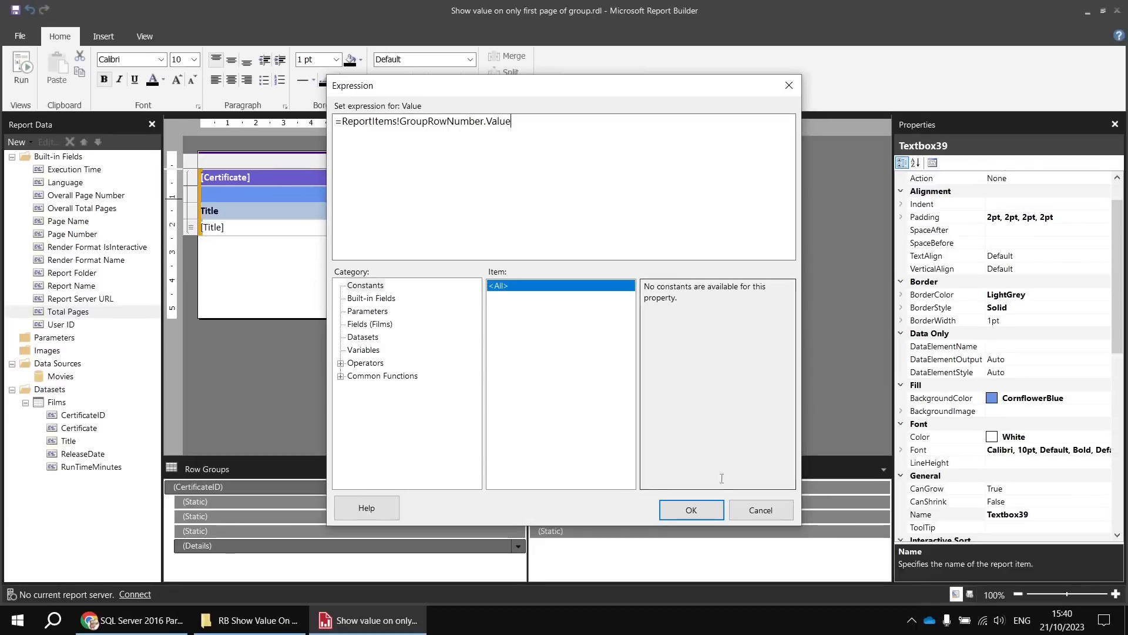
{"action": "left_click", "coordinate": [698, 510]}
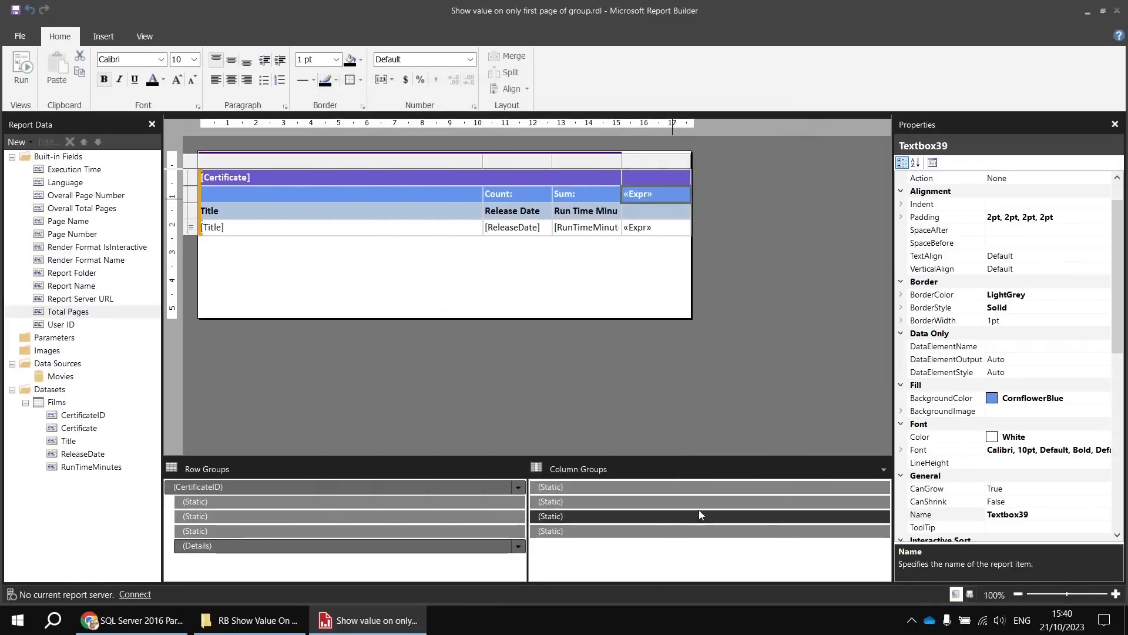
- Run the report and page through the U and PG groups to compare the header value with each page's first row number
{"action": "left_click", "coordinate": [21, 67]}
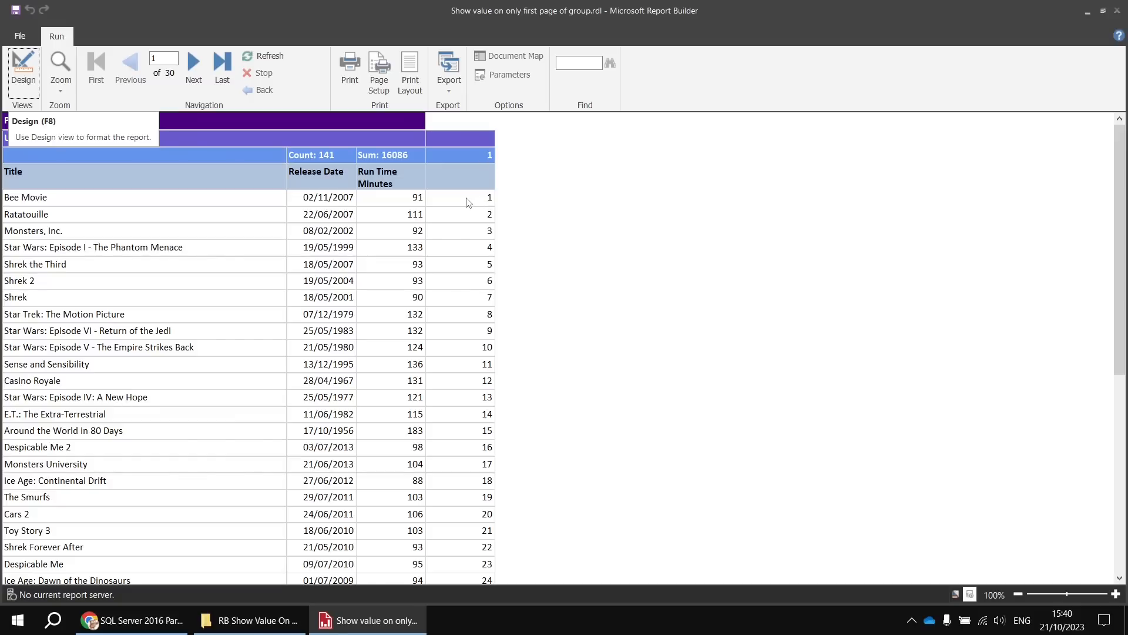
{"action": "left_click", "coordinate": [194, 64]}
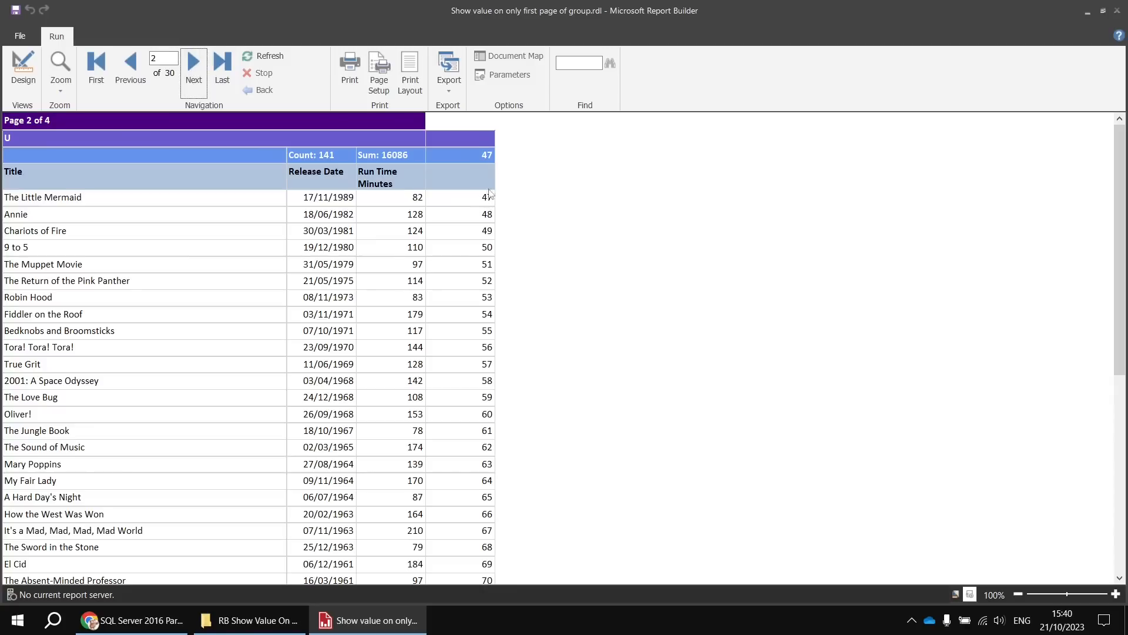
{"action": "left_click", "coordinate": [198, 77]}
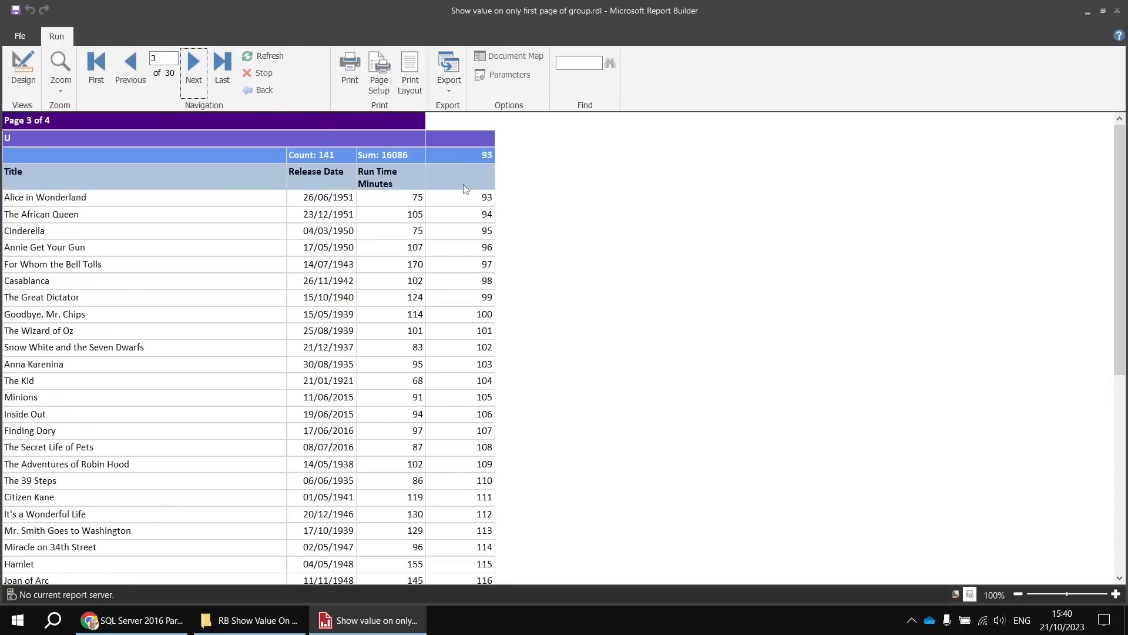
{"action": "left_click", "coordinate": [194, 64]}
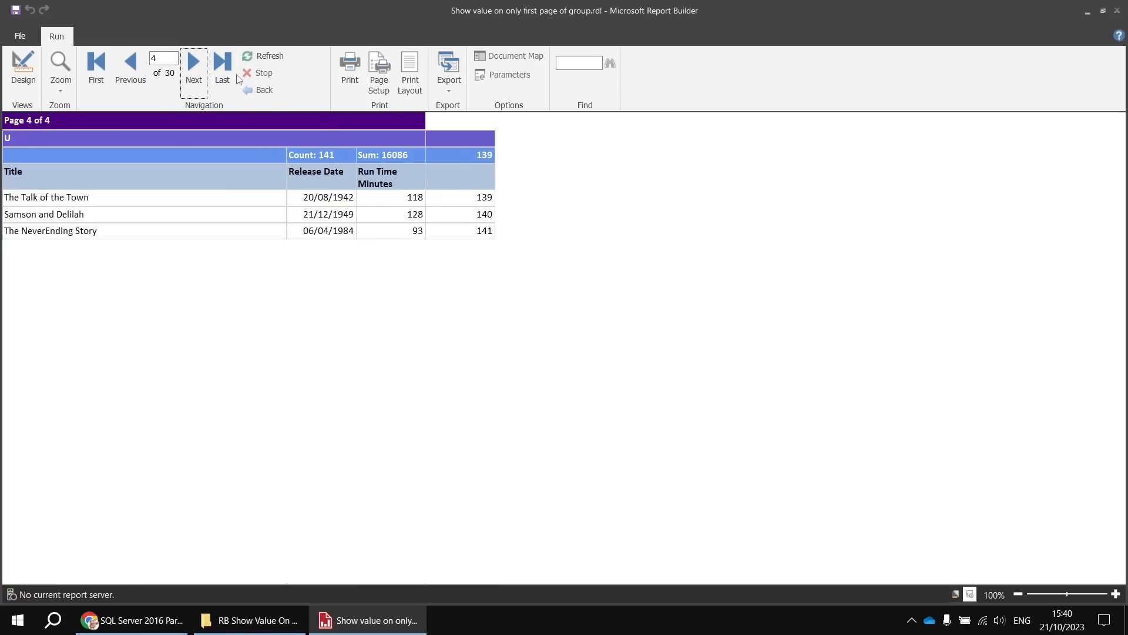
{"action": "left_click", "coordinate": [194, 66]}
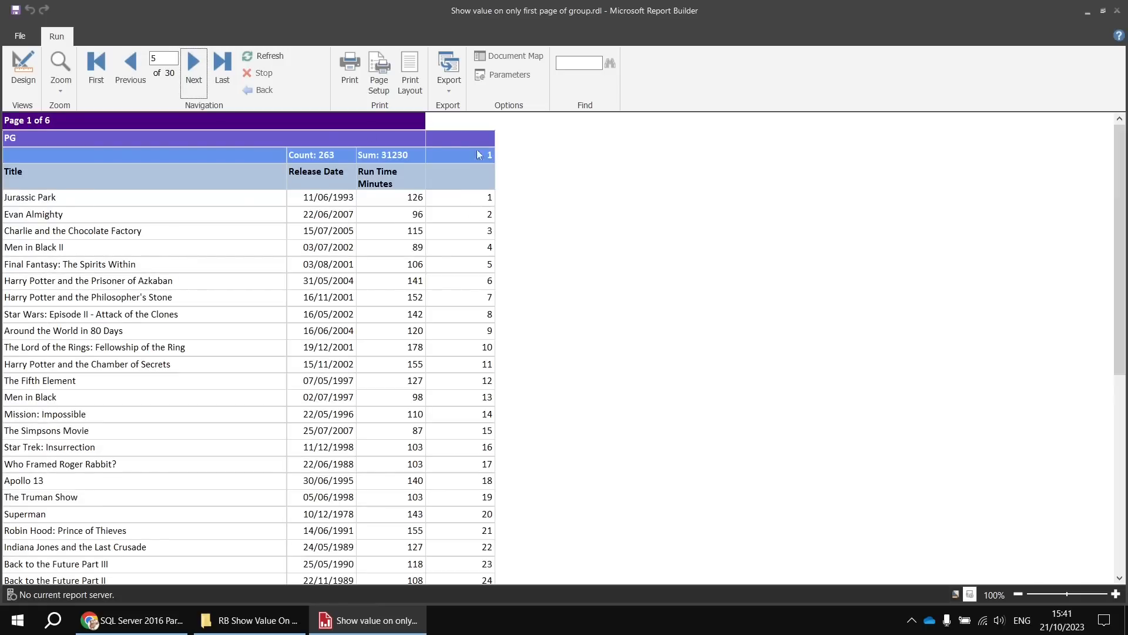
{"action": "left_click", "coordinate": [195, 70]}
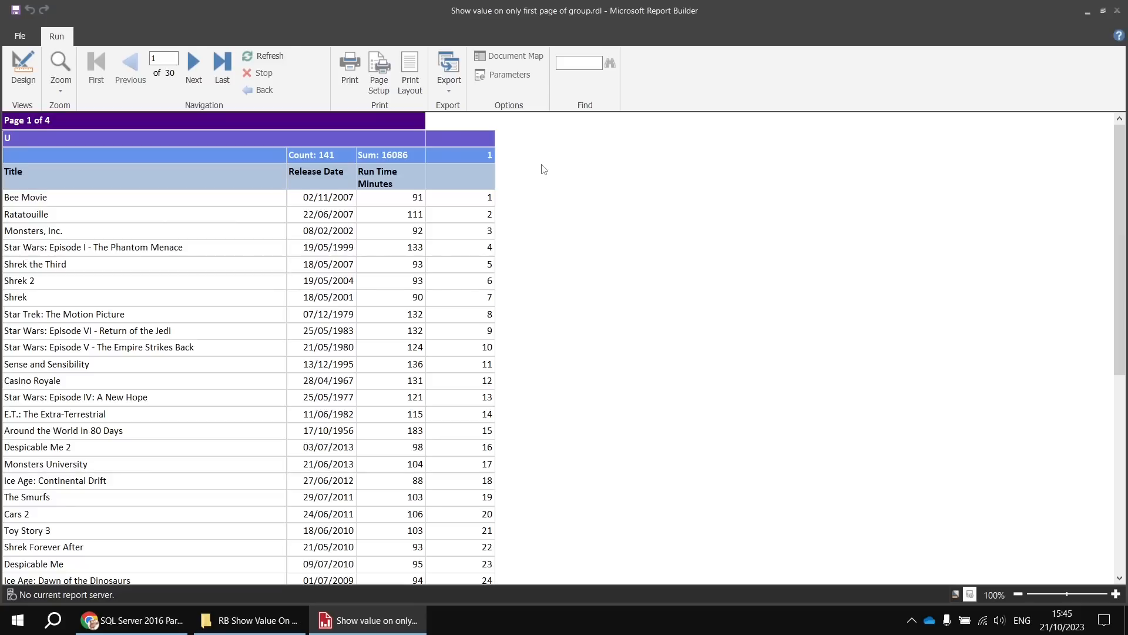
- Return to the design, set Hidden to True for every cell in the Count and Sum header row, and run the report
{"action": "left_click", "coordinate": [23, 69]}
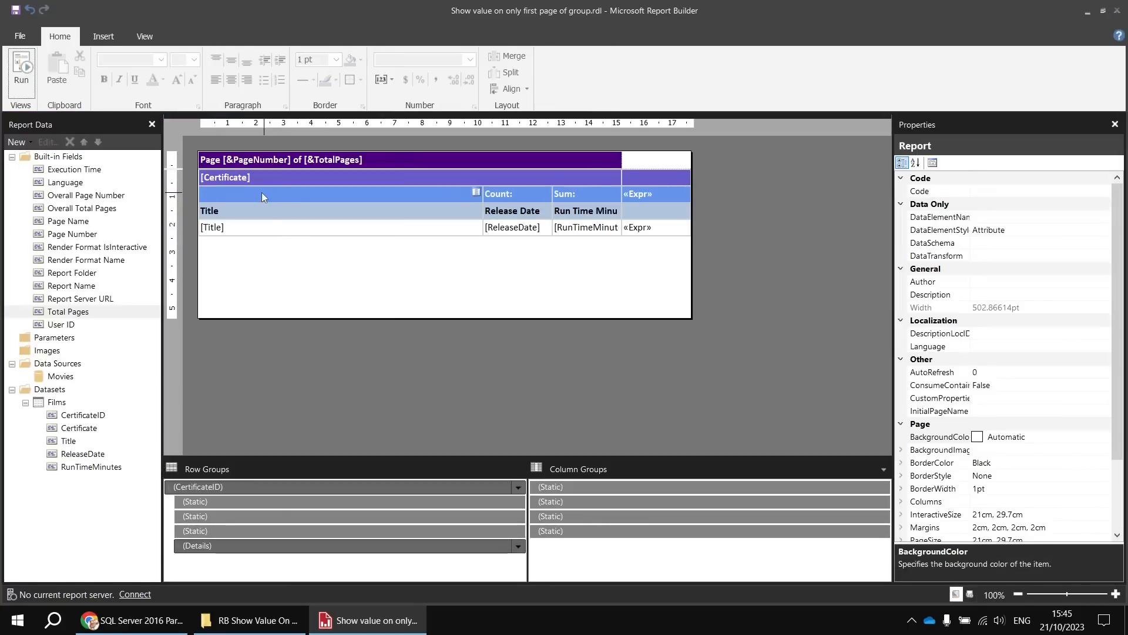
{"action": "left_click", "coordinate": [262, 192]}
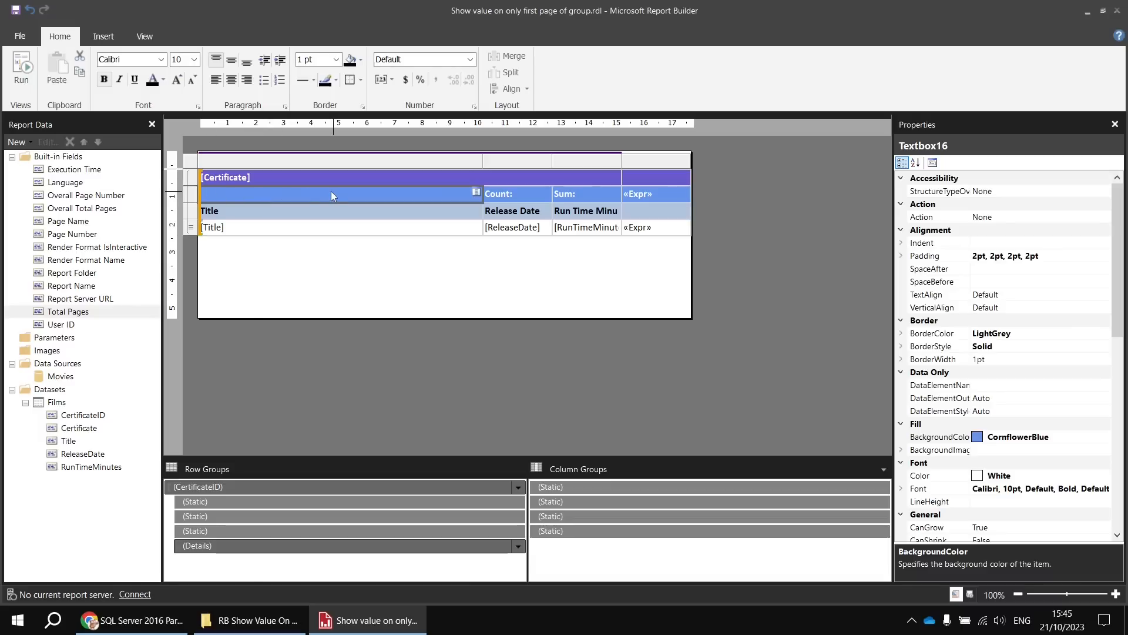
{"action": "left_click", "coordinate": [192, 194]}
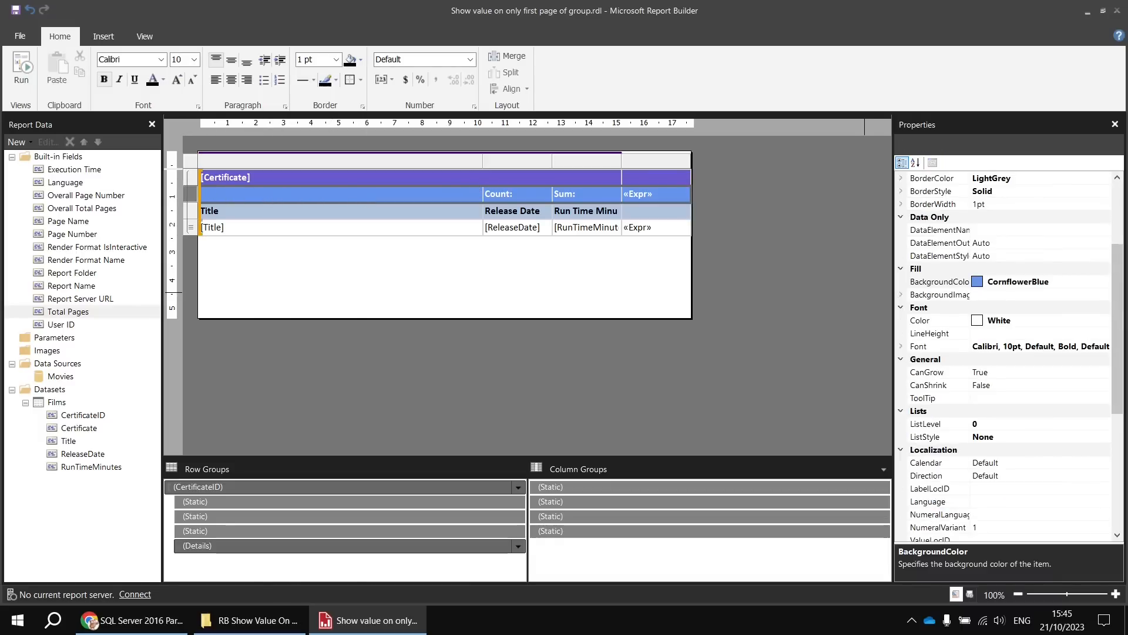
{"action": "left_click_drag", "start_coordinate": [1118, 286], "coordinate": [1106, 482]}
{"action": "left_click", "coordinate": [1010, 502]}
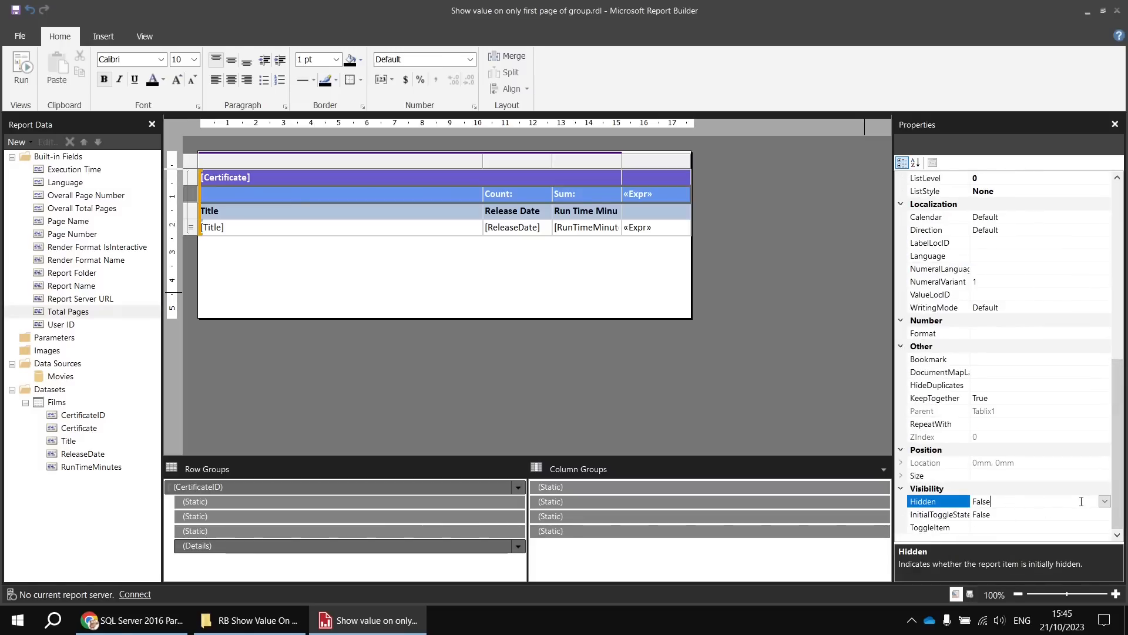
{"action": "left_click", "coordinate": [1105, 501]}
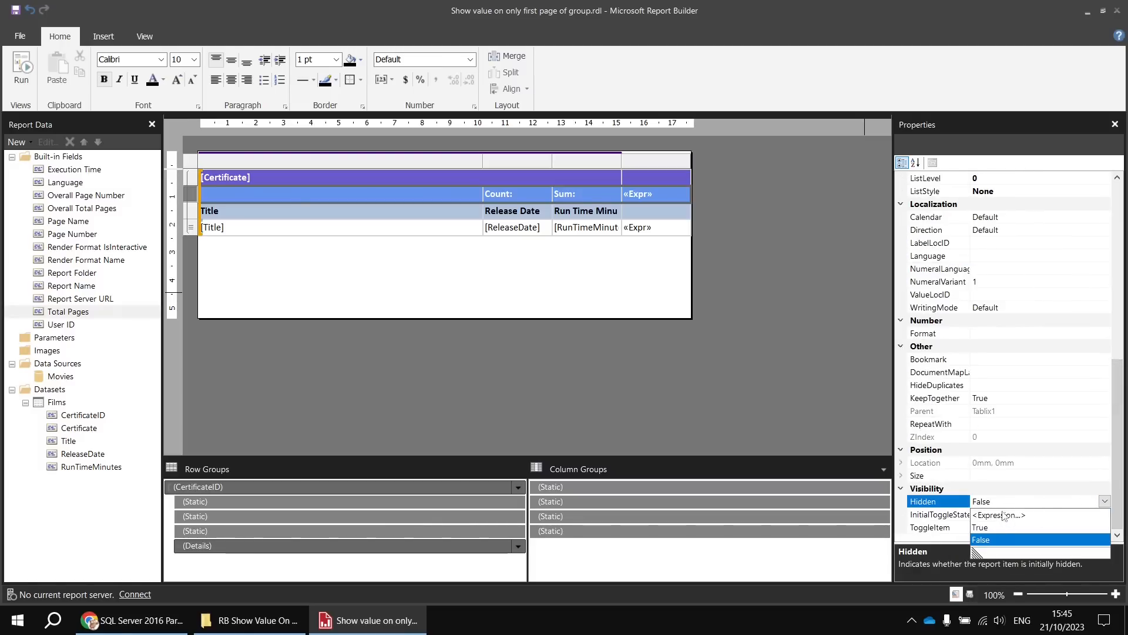
{"action": "left_click", "coordinate": [980, 528]}
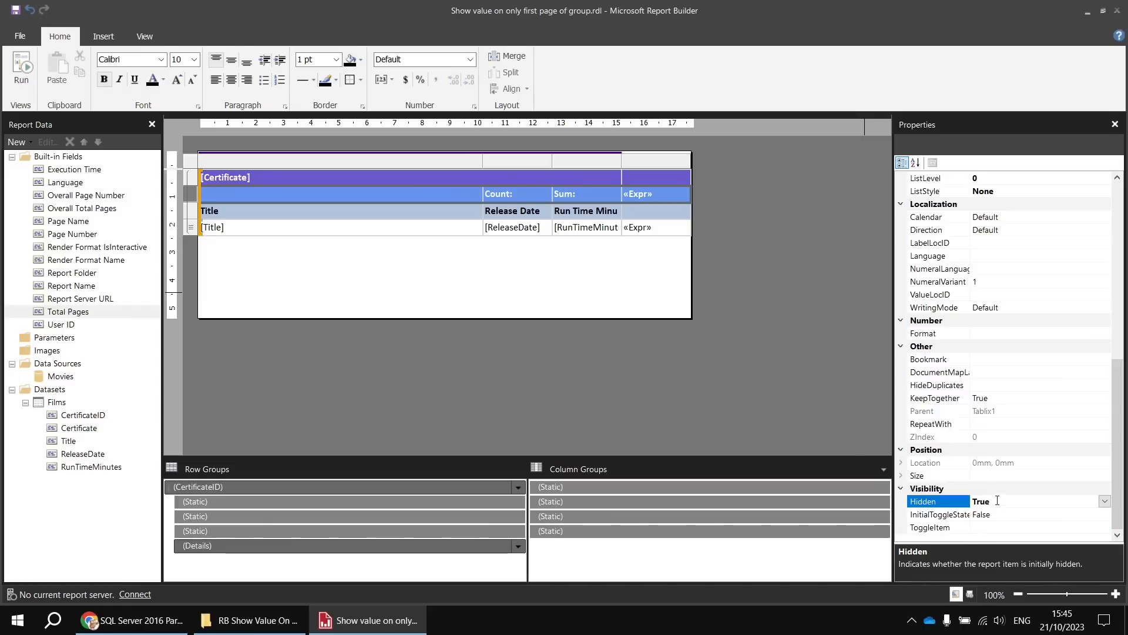
{"action": "left_click", "coordinate": [23, 67]}
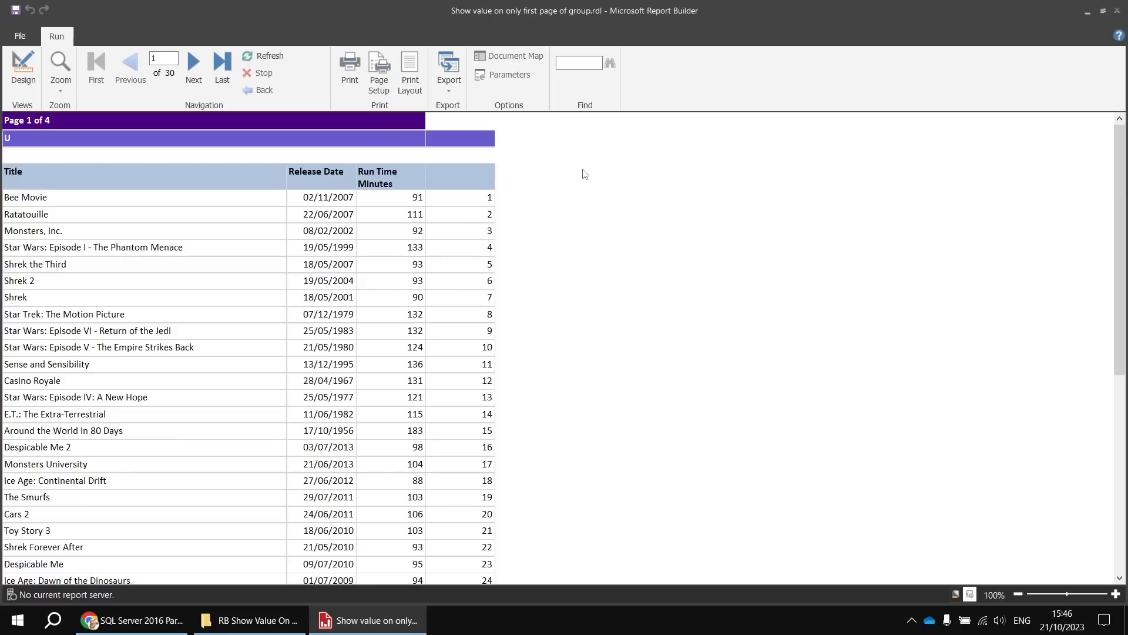
- Return to the design and set Hidden back to False for the cells in the Count and Sum header row
{"action": "left_click", "coordinate": [23, 67]}
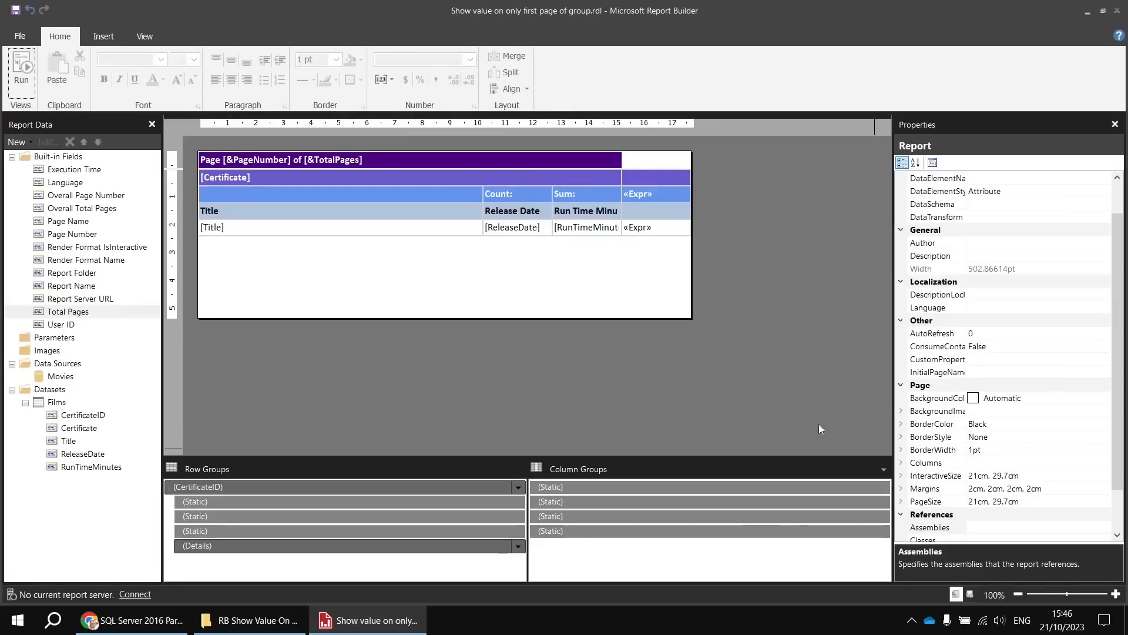
{"action": "left_click", "coordinate": [235, 191]}
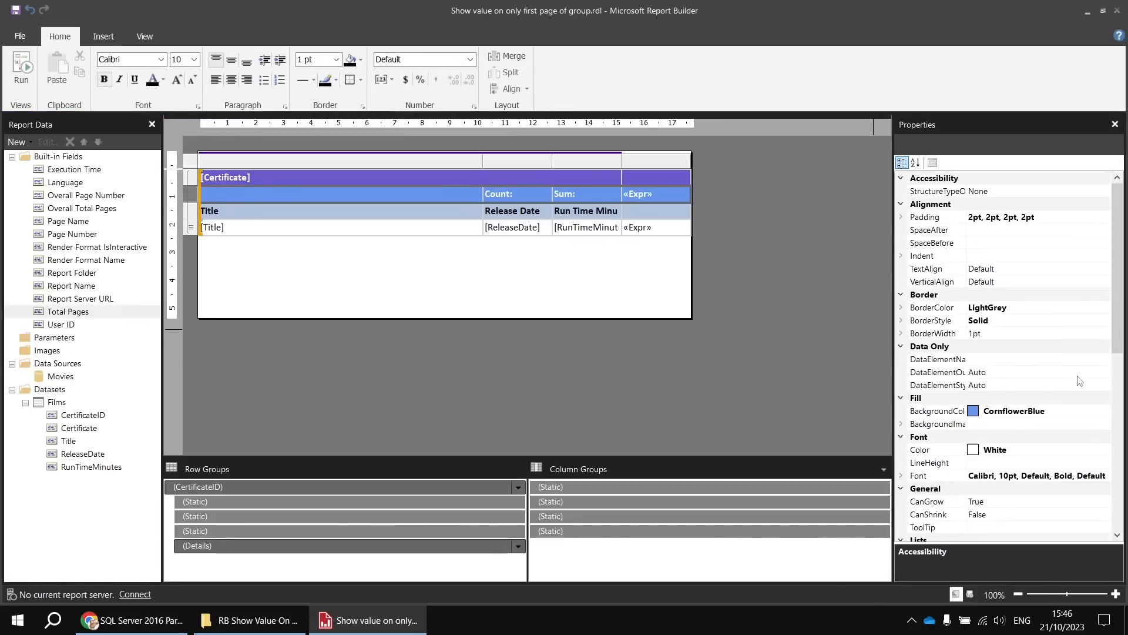
{"action": "left_click_drag", "start_coordinate": [1113, 299], "coordinate": [1116, 487]}
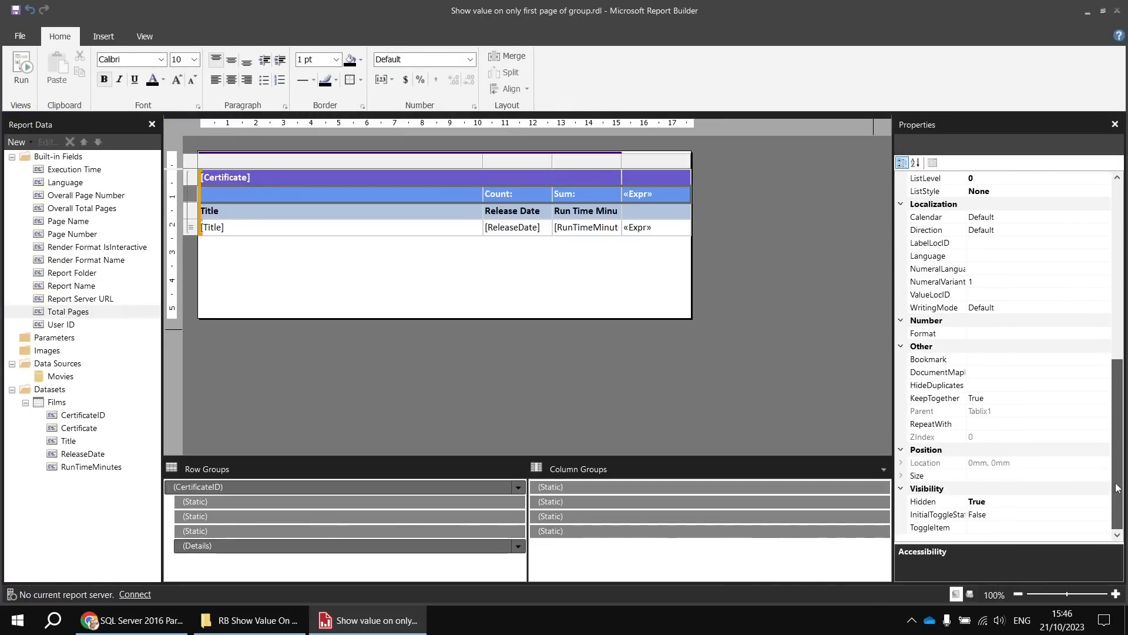
{"action": "left_click", "coordinate": [1104, 502]}
{"action": "left_click", "coordinate": [1105, 502]}
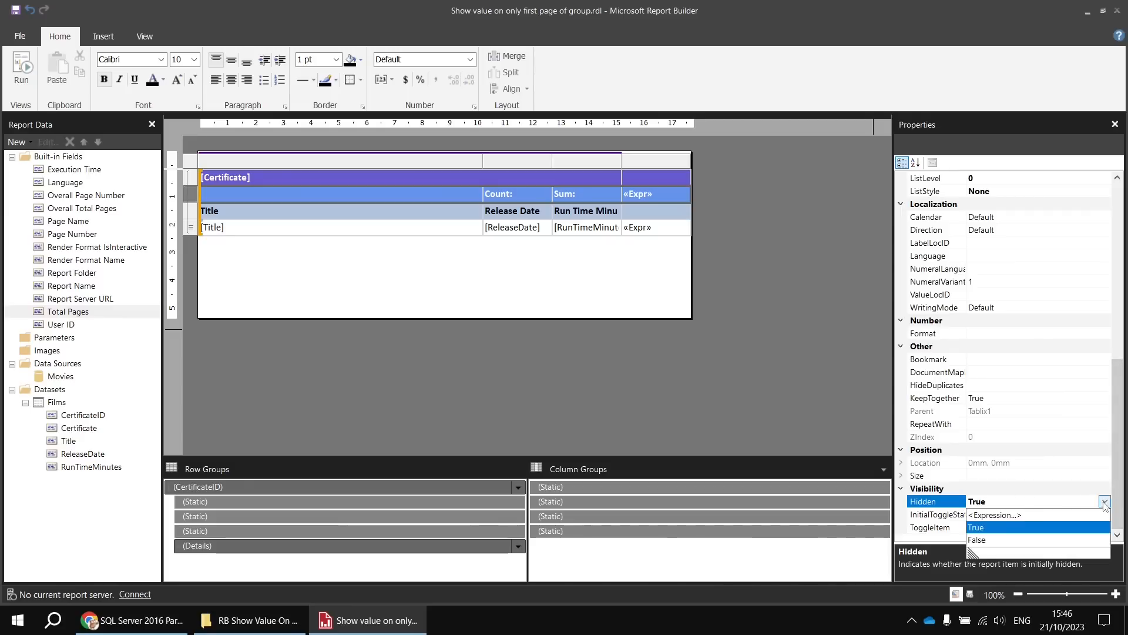
{"action": "left_click", "coordinate": [991, 539]}
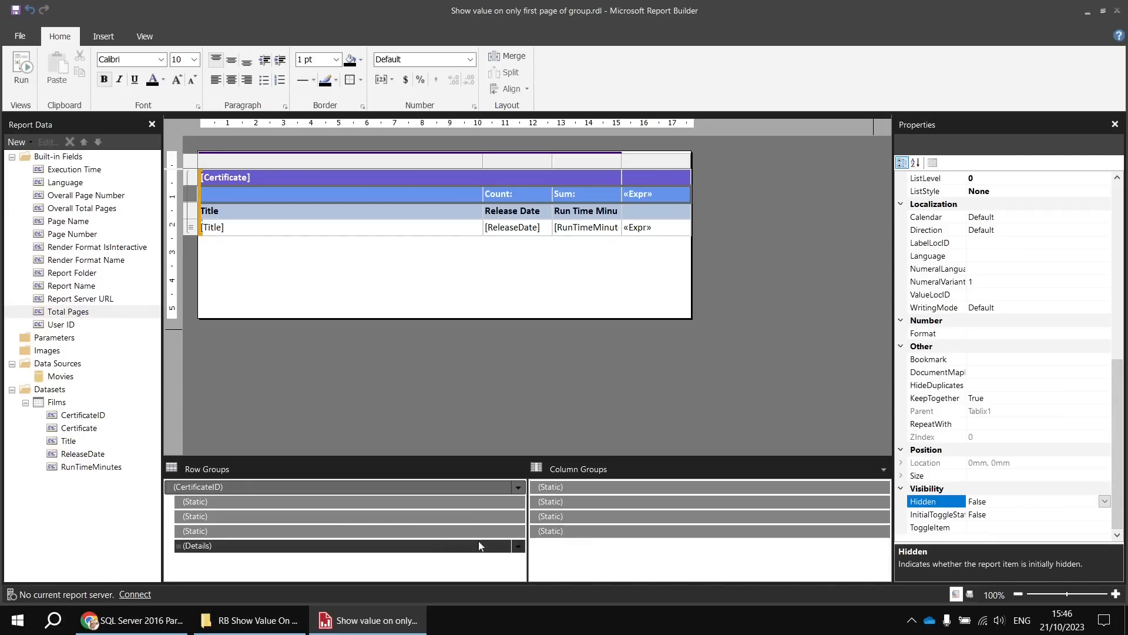
- Set Hidden to True on the static row group member for the Count and Sum row, and run the report
{"action": "left_click", "coordinate": [254, 516]}
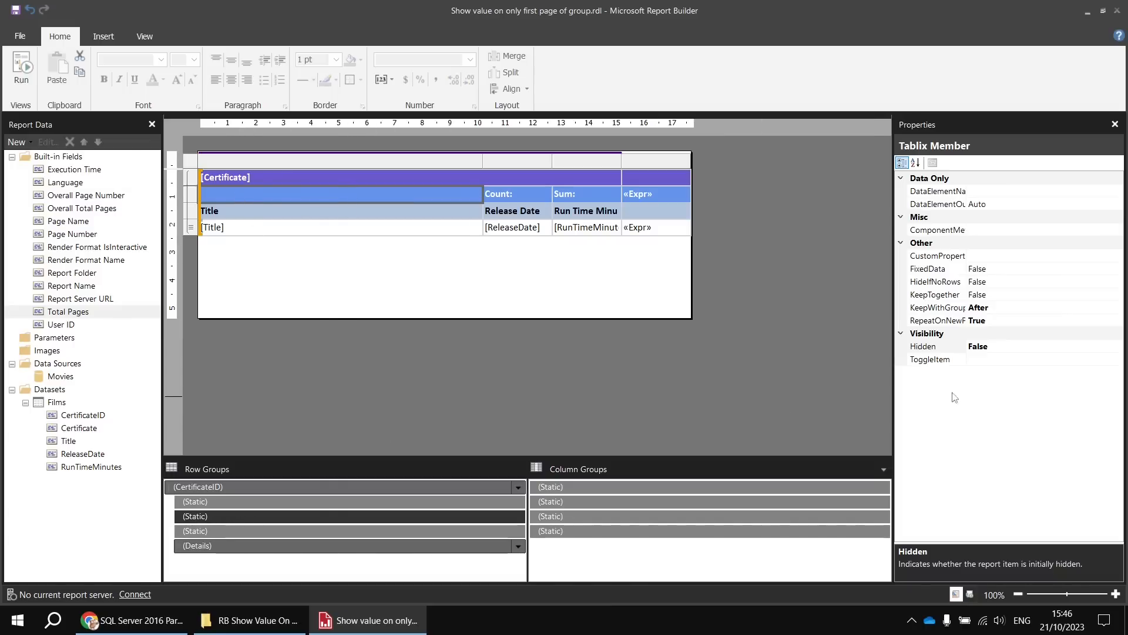
{"action": "left_click", "coordinate": [1098, 347]}
{"action": "left_click", "coordinate": [1116, 346]}
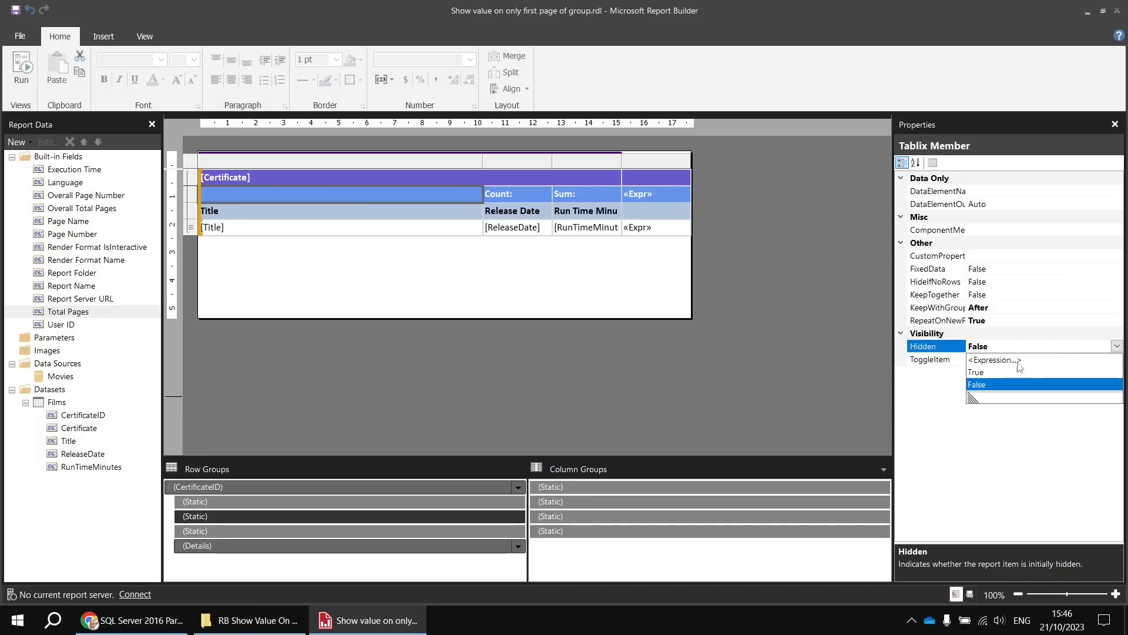
{"action": "left_click", "coordinate": [988, 373]}
{"action": "left_click", "coordinate": [21, 67]}
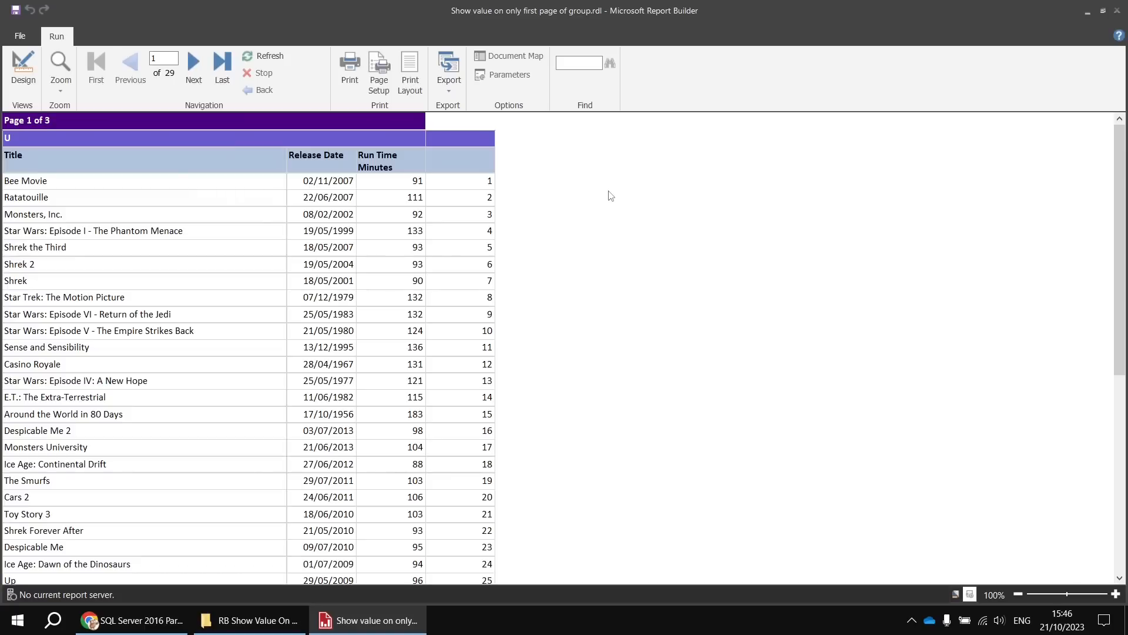
- Return to the design and copy the expression =ReportItems!GroupRowNumber.Value from the group header cell beside Sum
{"action": "left_click", "coordinate": [23, 69]}
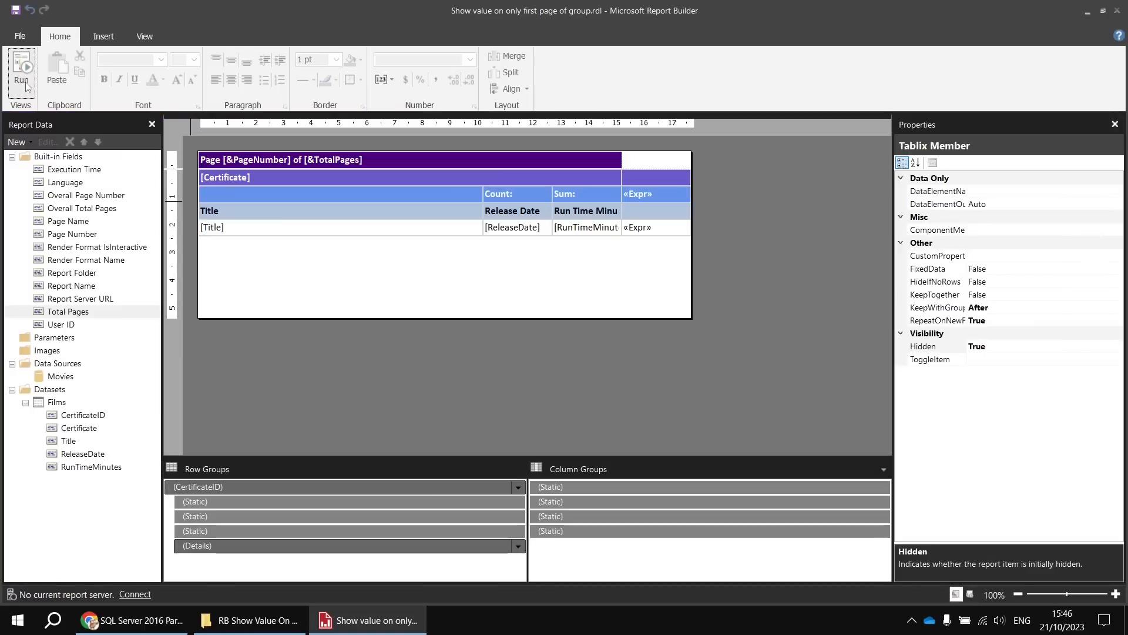
{"action": "right_click", "coordinate": [660, 199]}
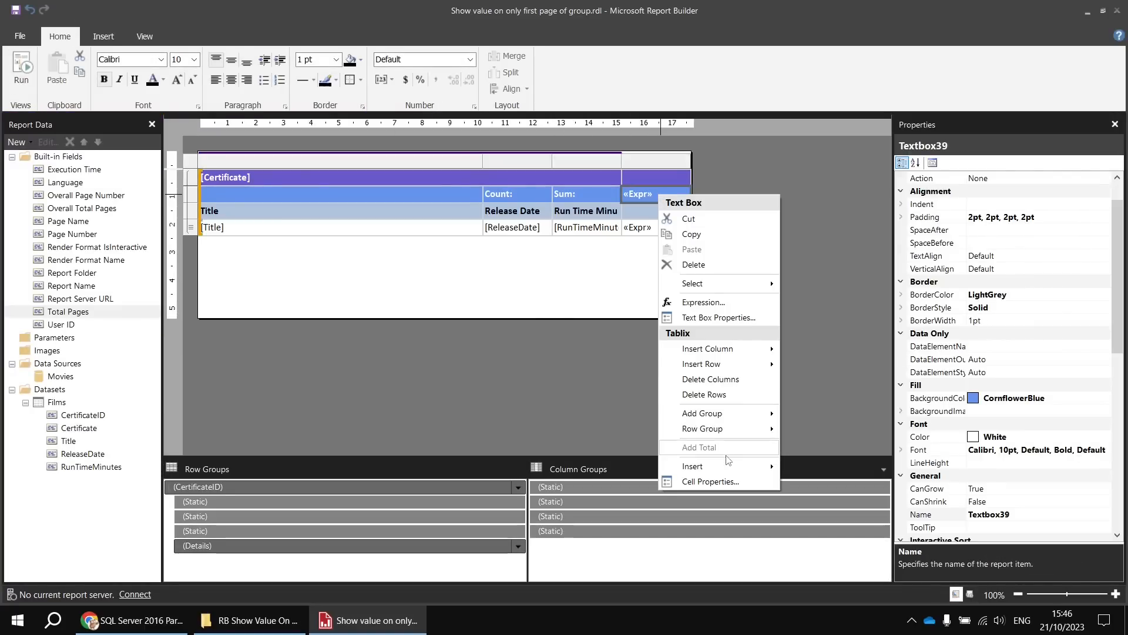
{"action": "left_click", "coordinate": [705, 302]}
{"action": "left_click_drag", "start_coordinate": [513, 121], "coordinate": [307, 122]}
{"action": "key", "text": "ctrl+c"}
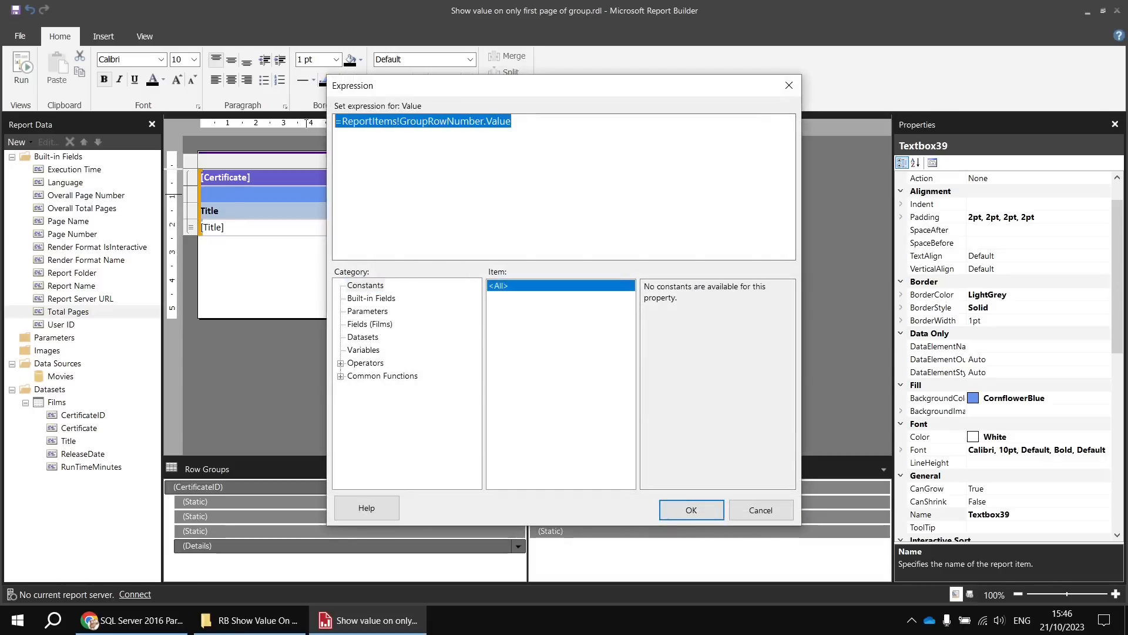
{"action": "left_click", "coordinate": [762, 510]}
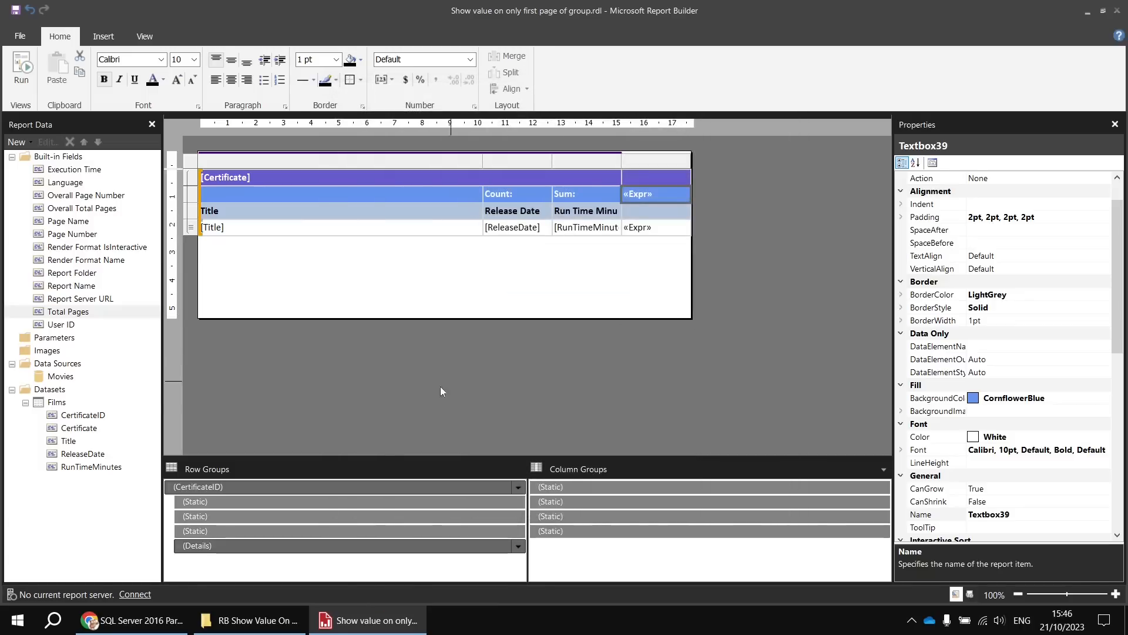
- Set the Hidden expression of the Count and Sum row's static member to =ReportItems!GroupRowNumber.Value > 1
{"action": "left_click", "coordinate": [293, 516]}
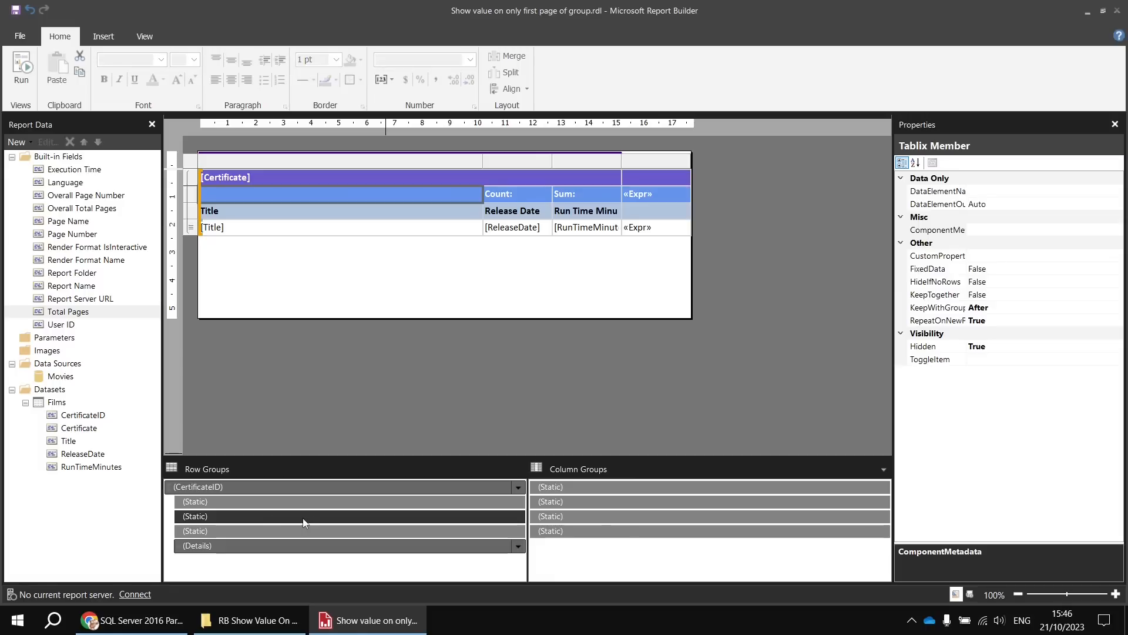
{"action": "left_click", "coordinate": [1022, 347]}
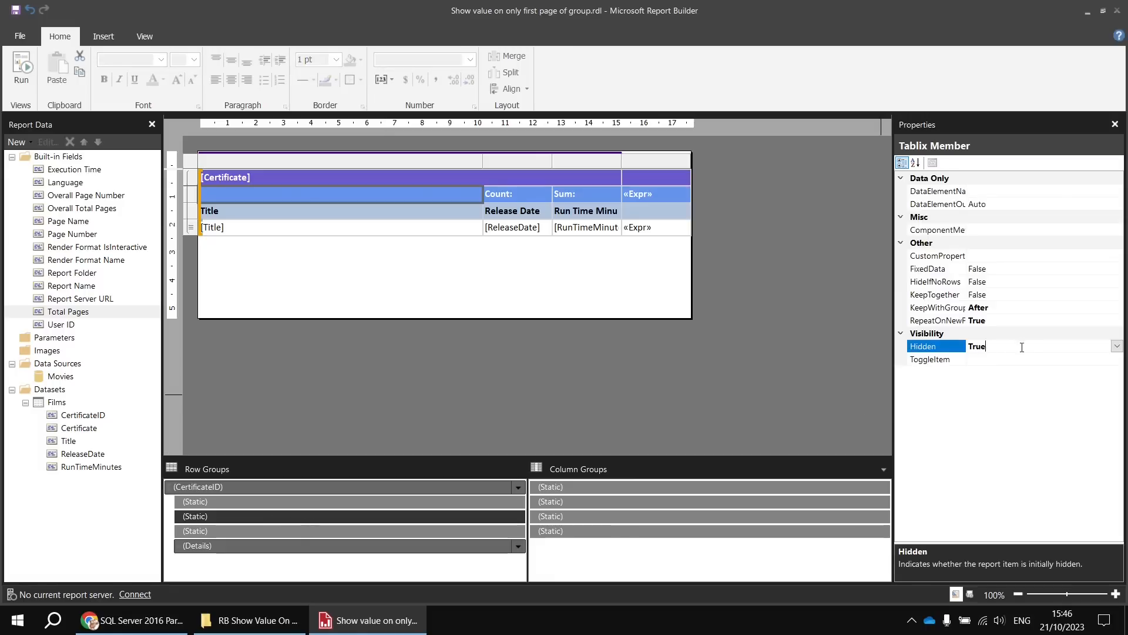
{"action": "left_click", "coordinate": [1116, 347]}
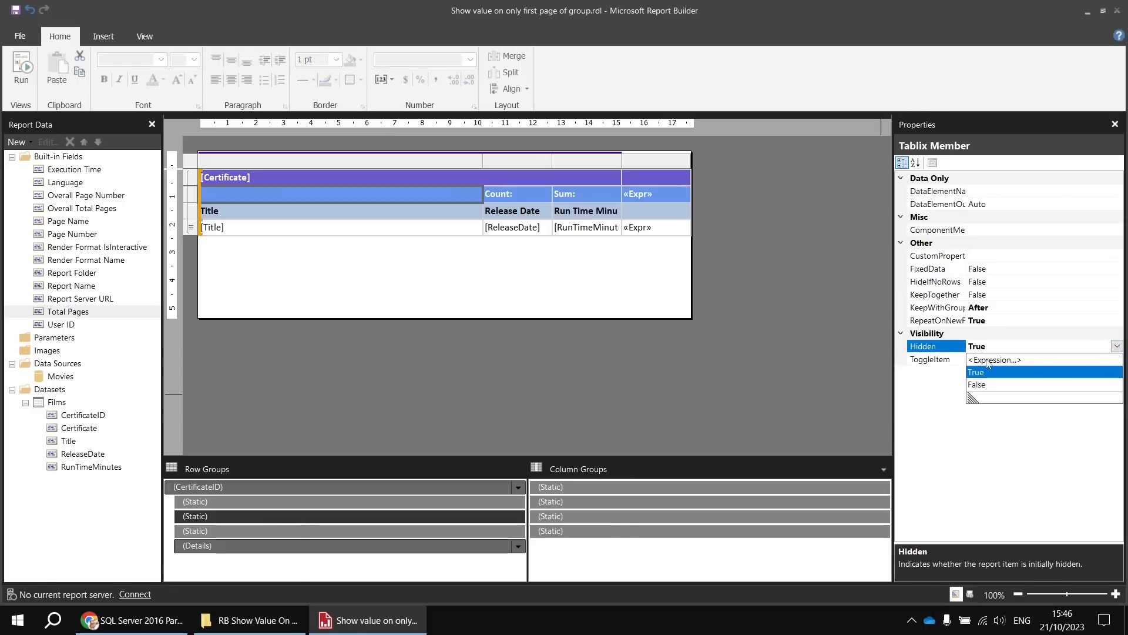
{"action": "left_click", "coordinate": [989, 362]}
{"action": "left_click_drag", "start_coordinate": [365, 120], "coordinate": [331, 123]}
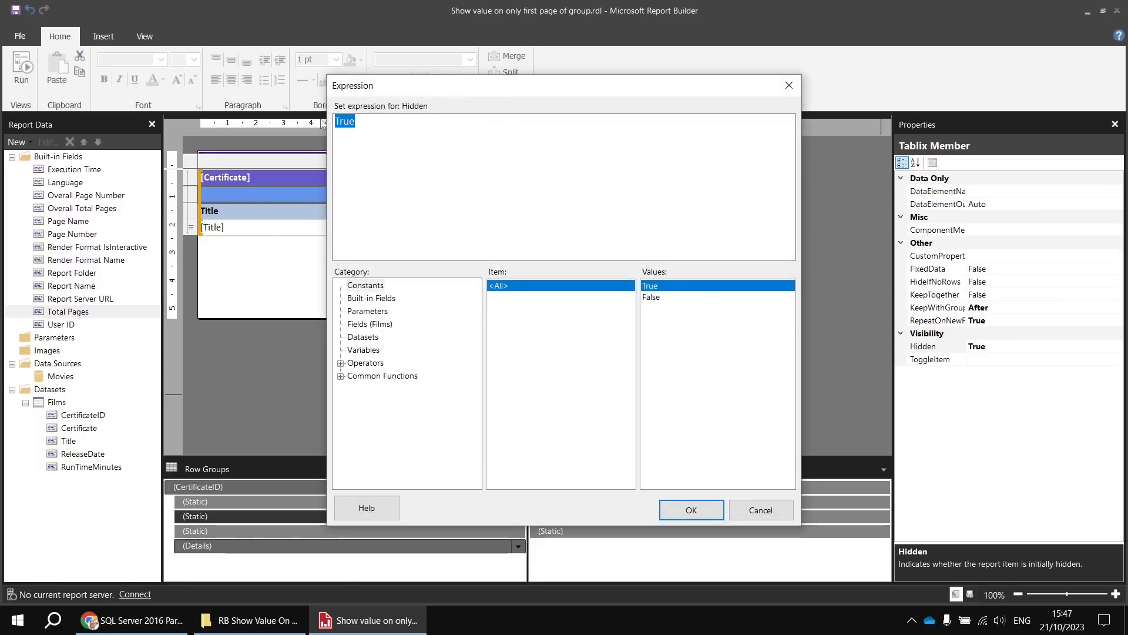
{"action": "key", "text": "ctrl+v"}
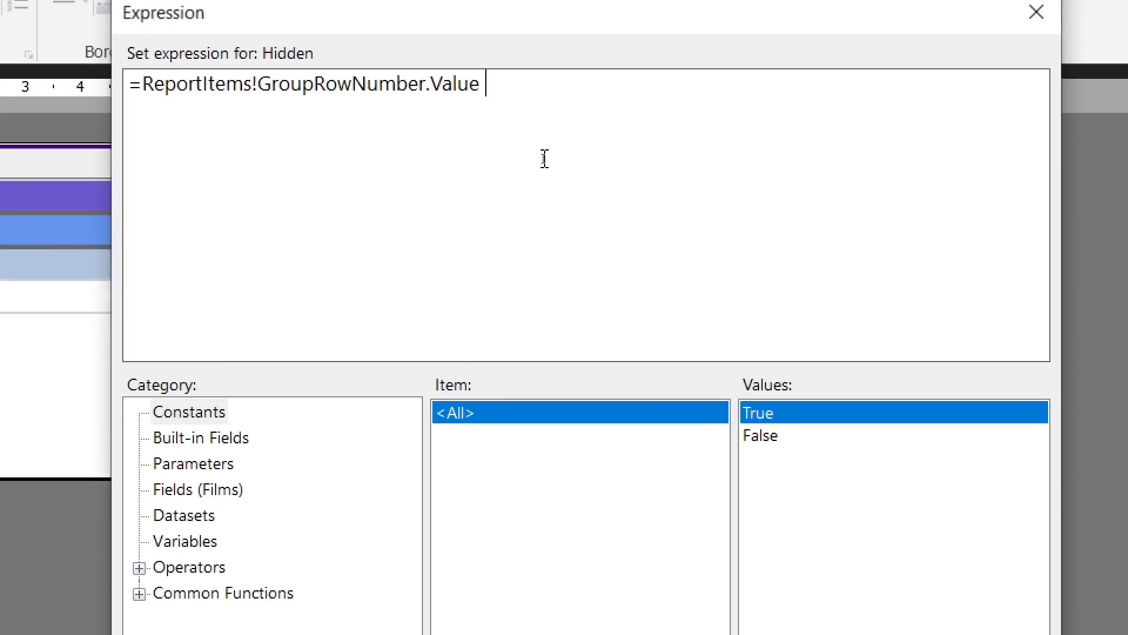
{"action": "type", "text": "> 1"}
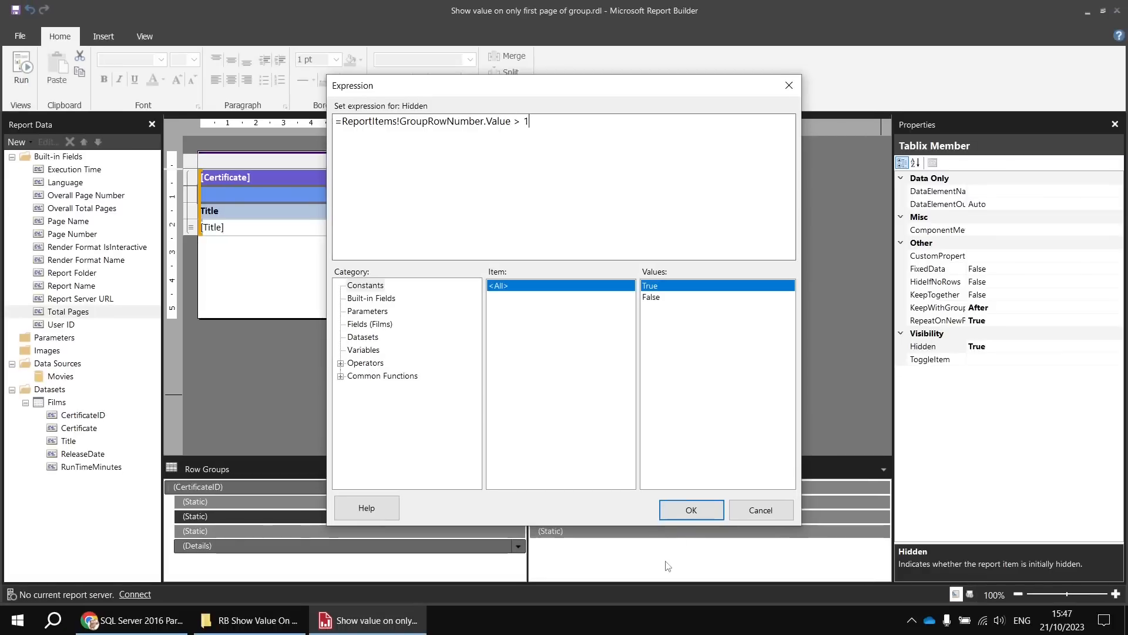
{"action": "left_click", "coordinate": [685, 503]}
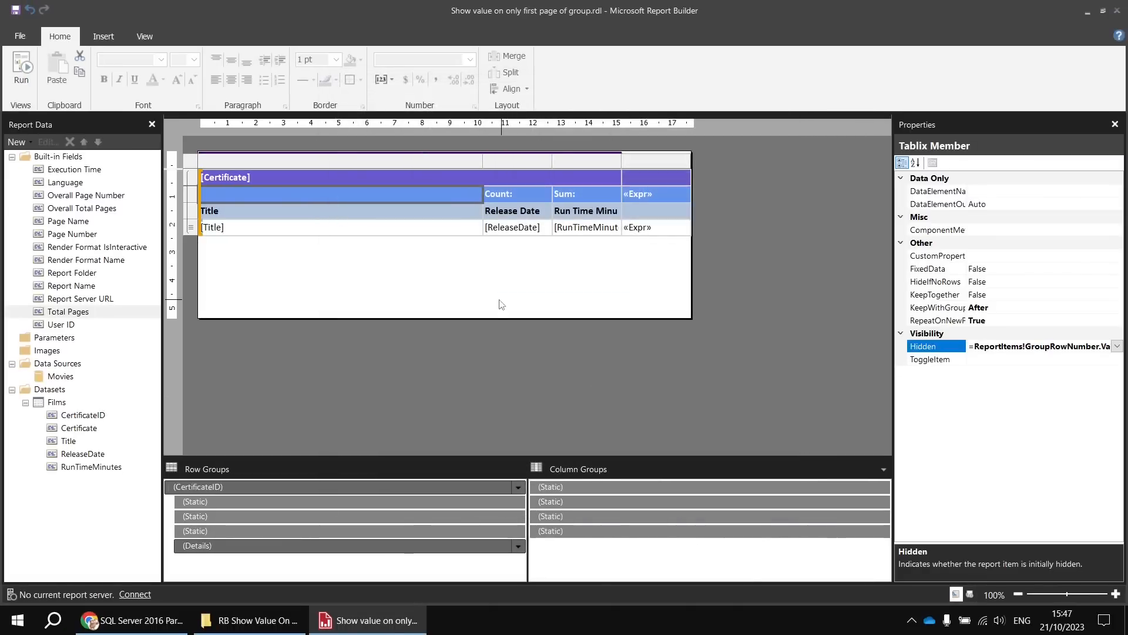
- Run the report and page through the U group to the first PG page to check where the Count and Sum row appears
{"action": "left_click", "coordinate": [26, 67]}
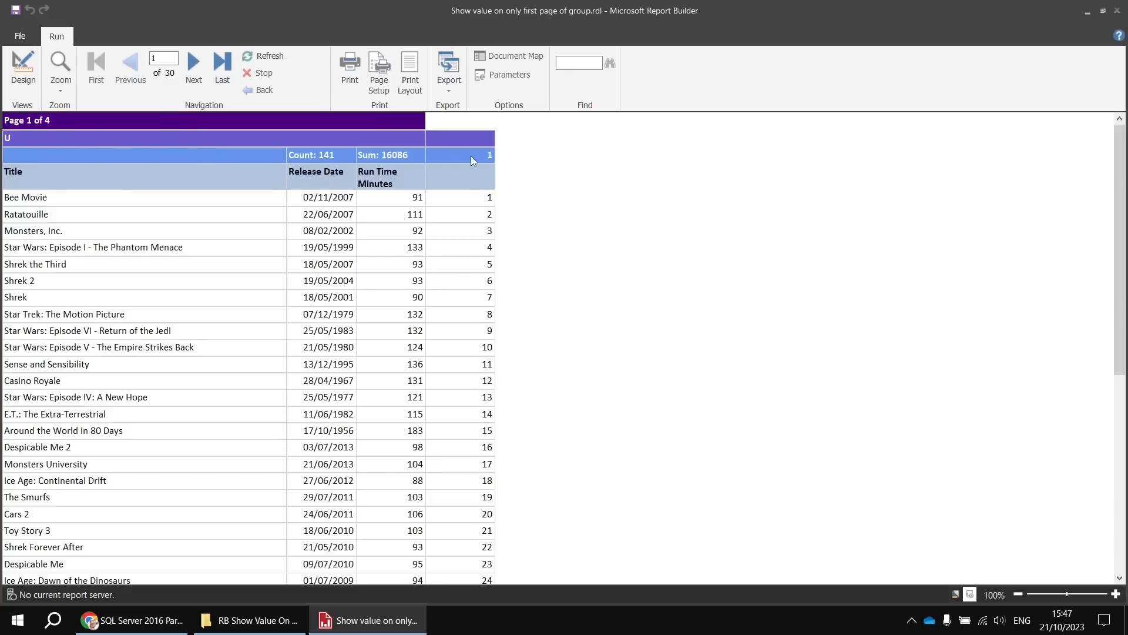
{"action": "left_click", "coordinate": [192, 69]}
{"action": "left_click", "coordinate": [197, 73]}
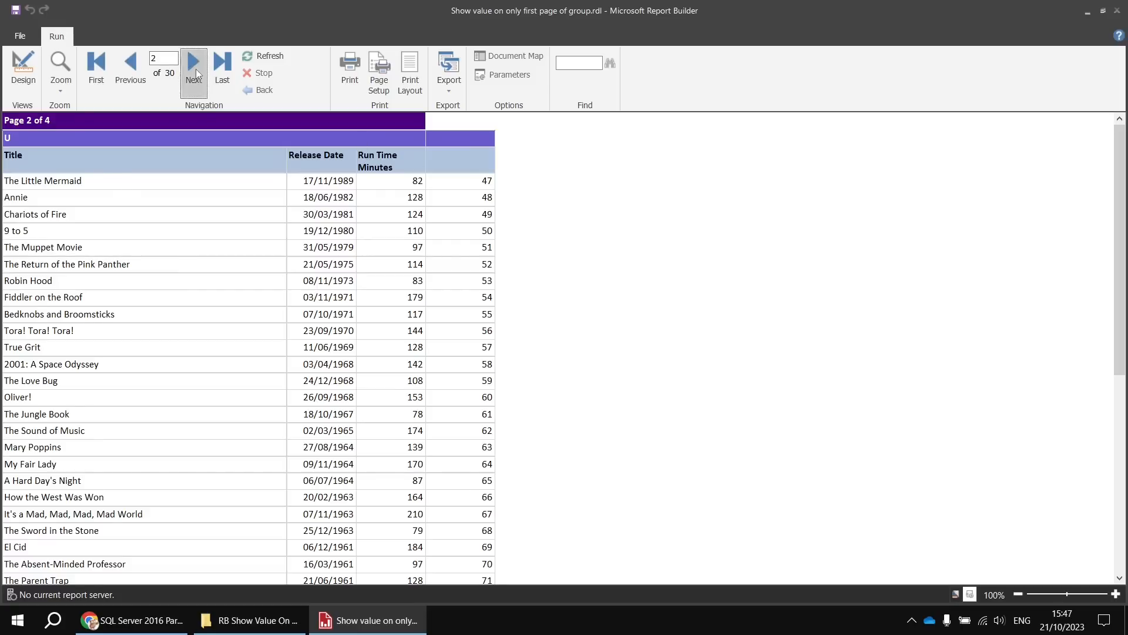
{"action": "left_click", "coordinate": [197, 73]}
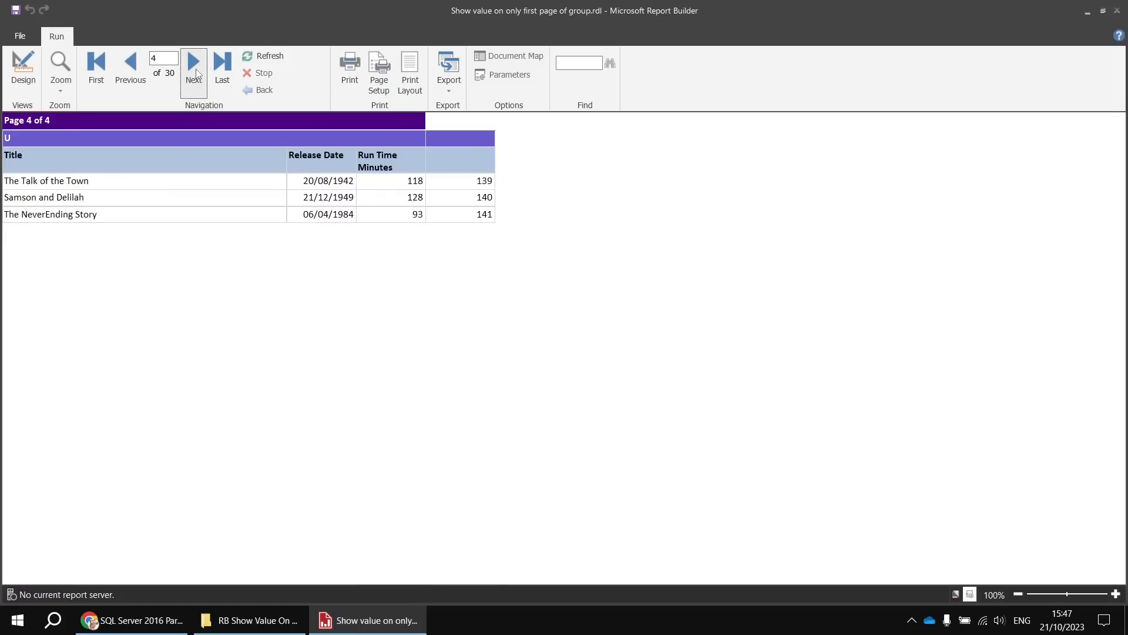
{"action": "left_click", "coordinate": [198, 74]}
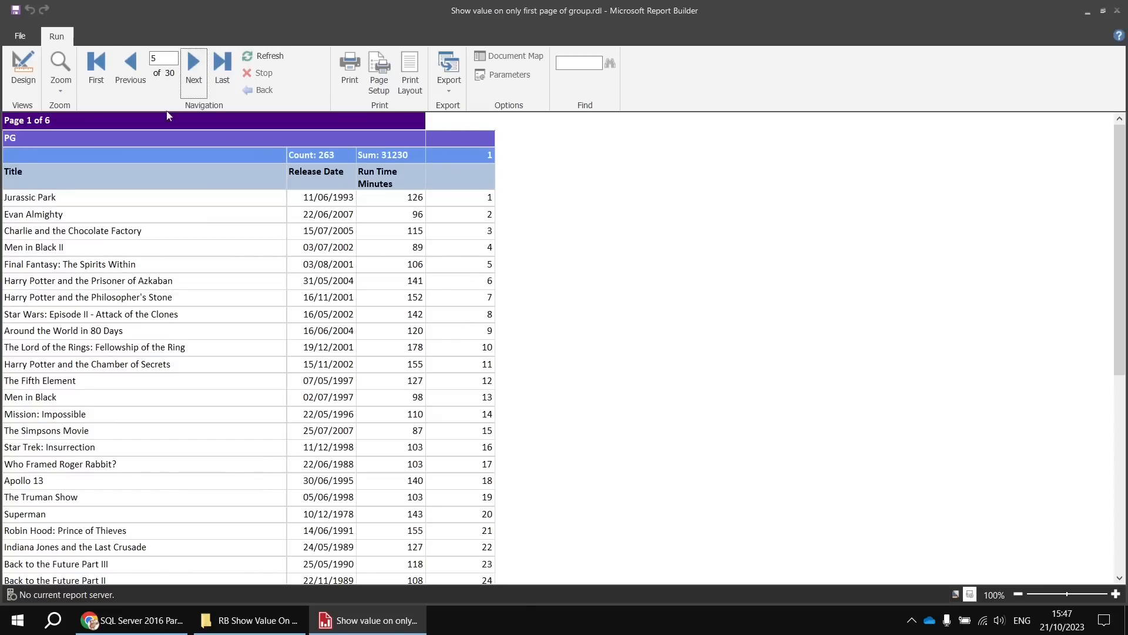
- Return to the design and set Hidden to True on the static column group member for the row number column
{"action": "left_click", "coordinate": [22, 70]}
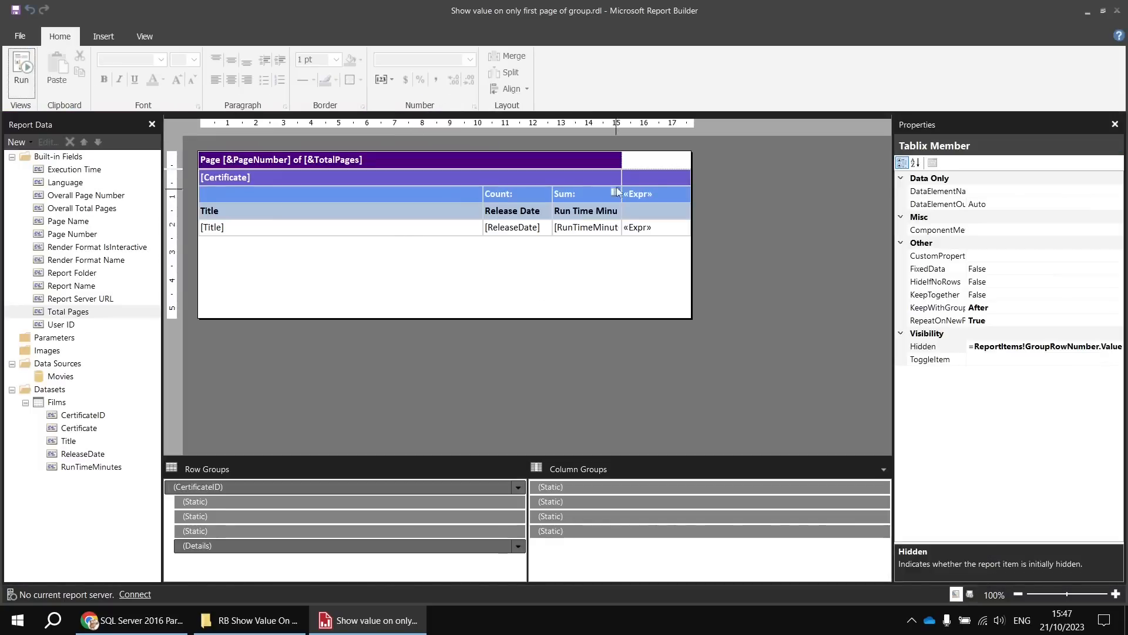
{"action": "left_click", "coordinate": [650, 174]}
{"action": "left_click", "coordinate": [650, 163]}
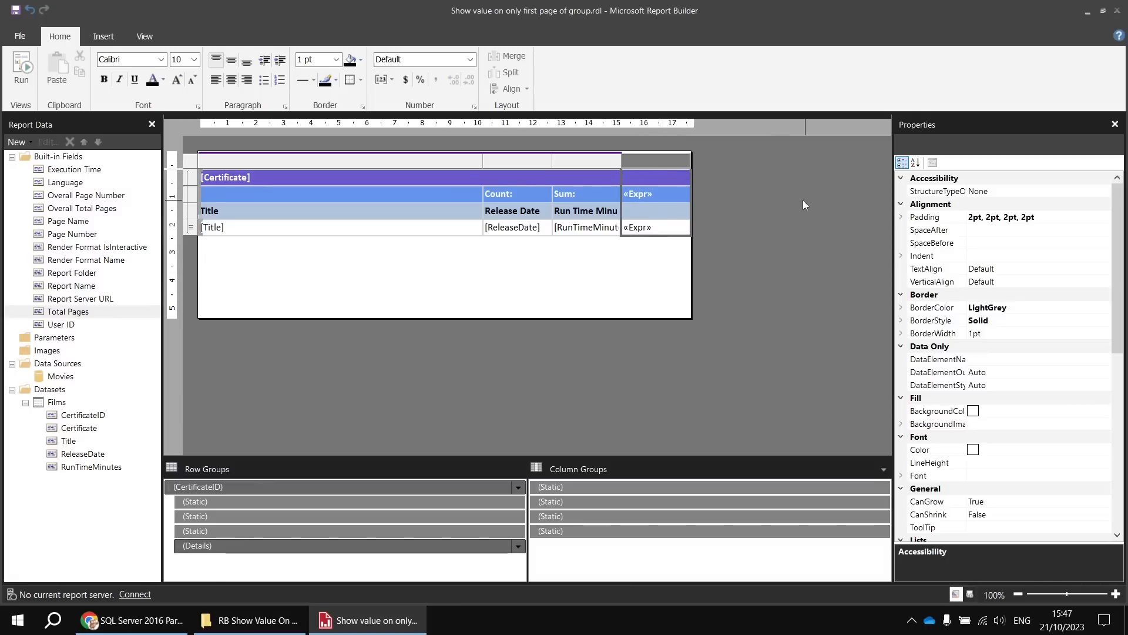
{"action": "left_click", "coordinate": [591, 532]}
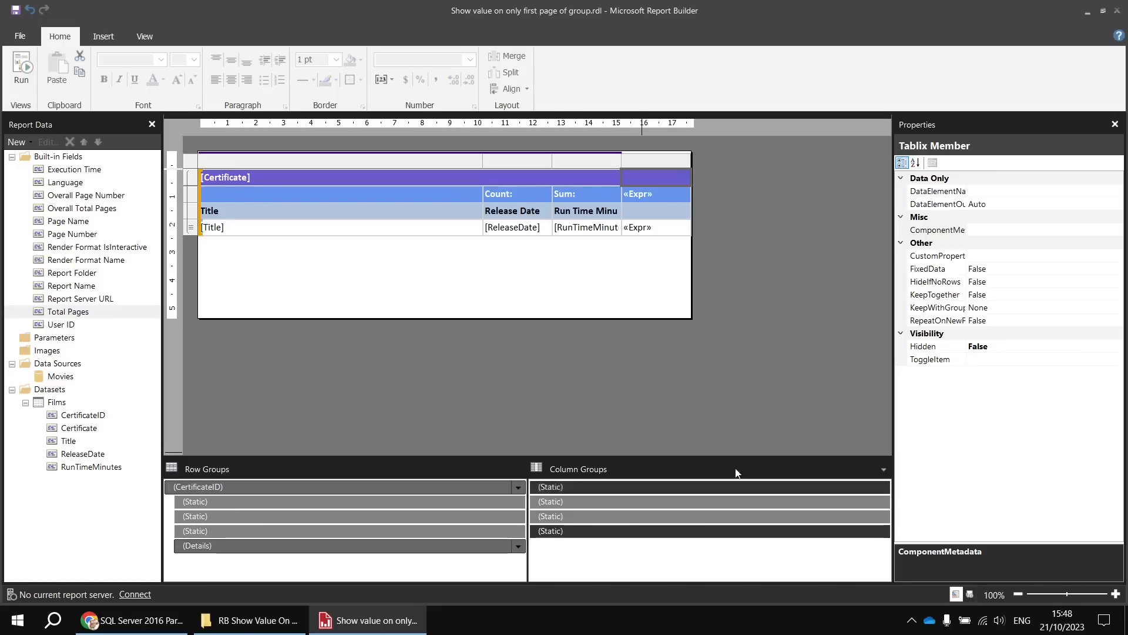
{"action": "left_click", "coordinate": [1053, 344]}
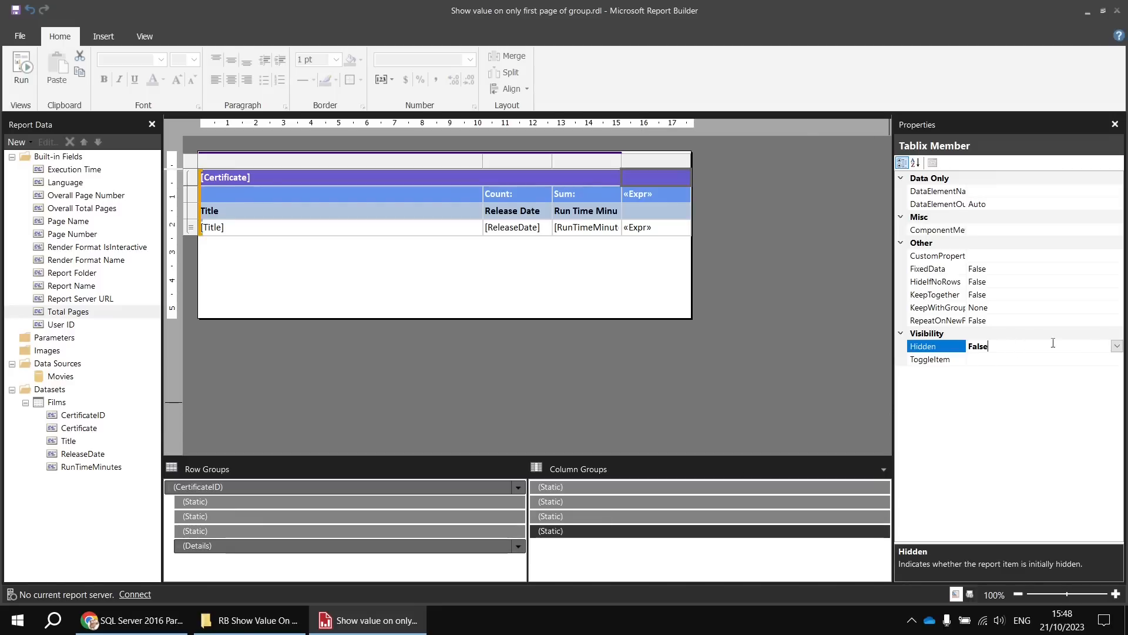
{"action": "left_click", "coordinate": [1117, 346]}
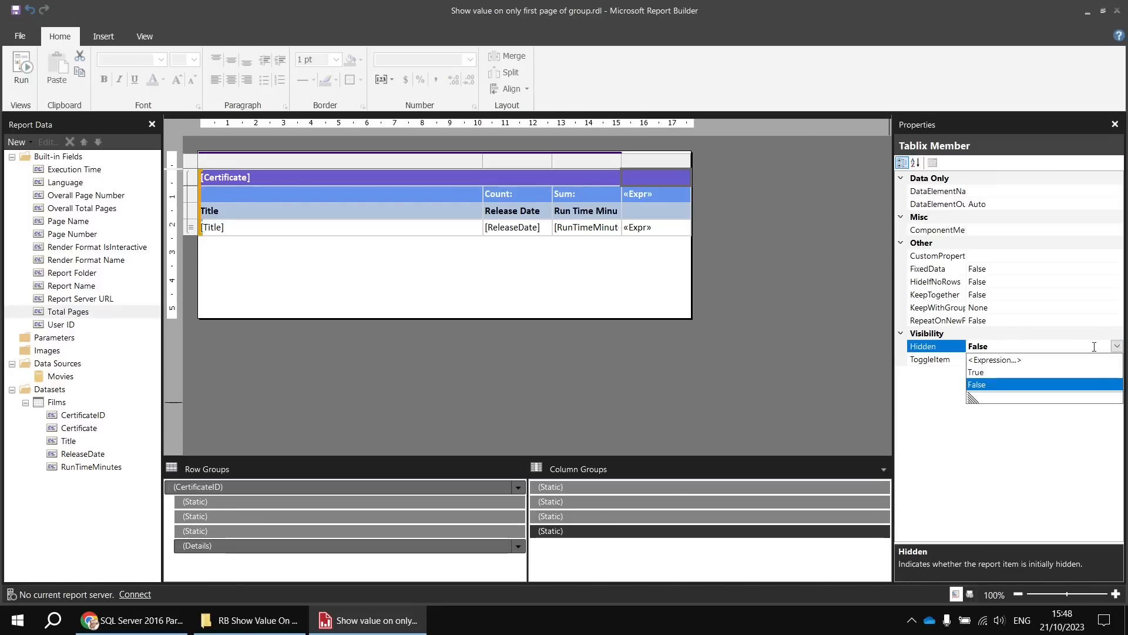
{"action": "left_click", "coordinate": [1003, 373]}
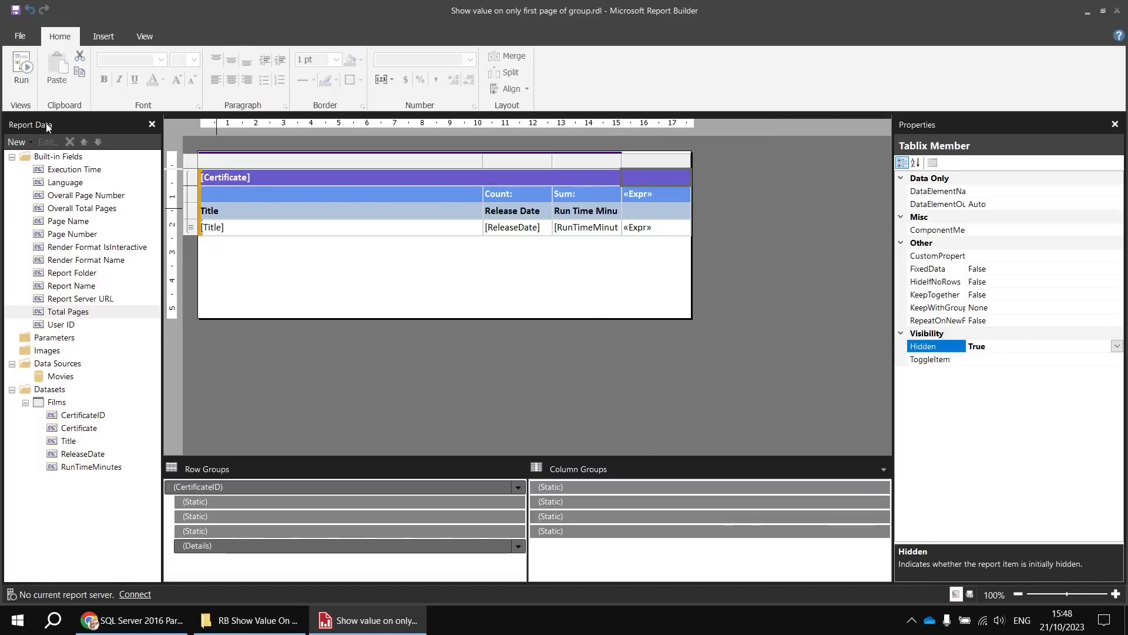
- Run the report, page through the U and PG groups to the first page of group 12 to check the headers, and return to page 1
{"action": "left_click", "coordinate": [23, 71]}
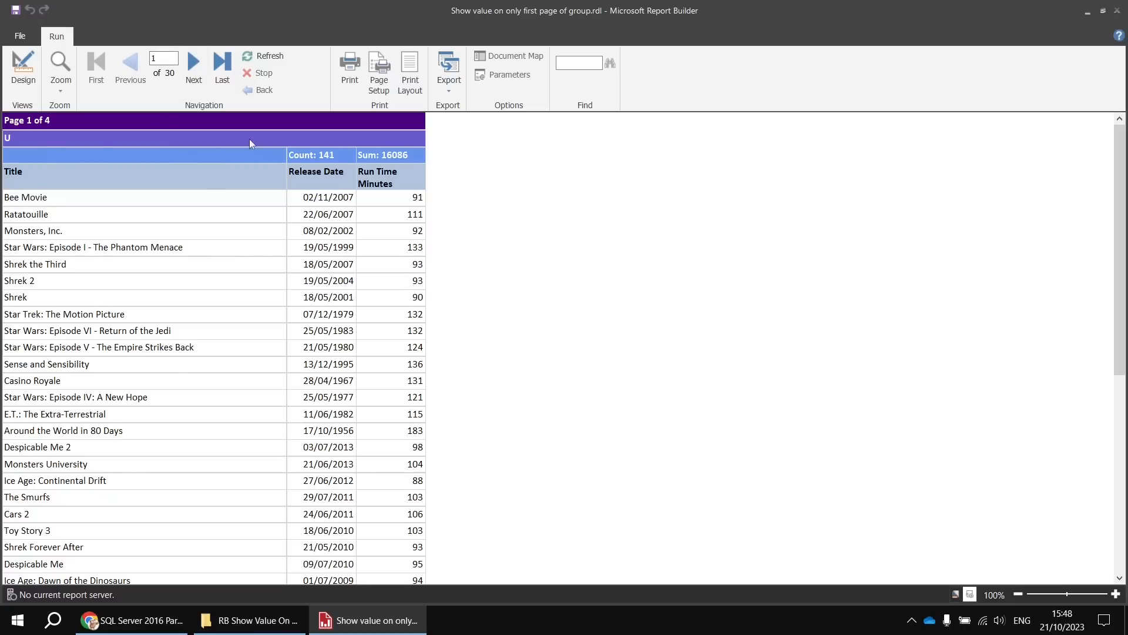
{"action": "left_click", "coordinate": [194, 64]}
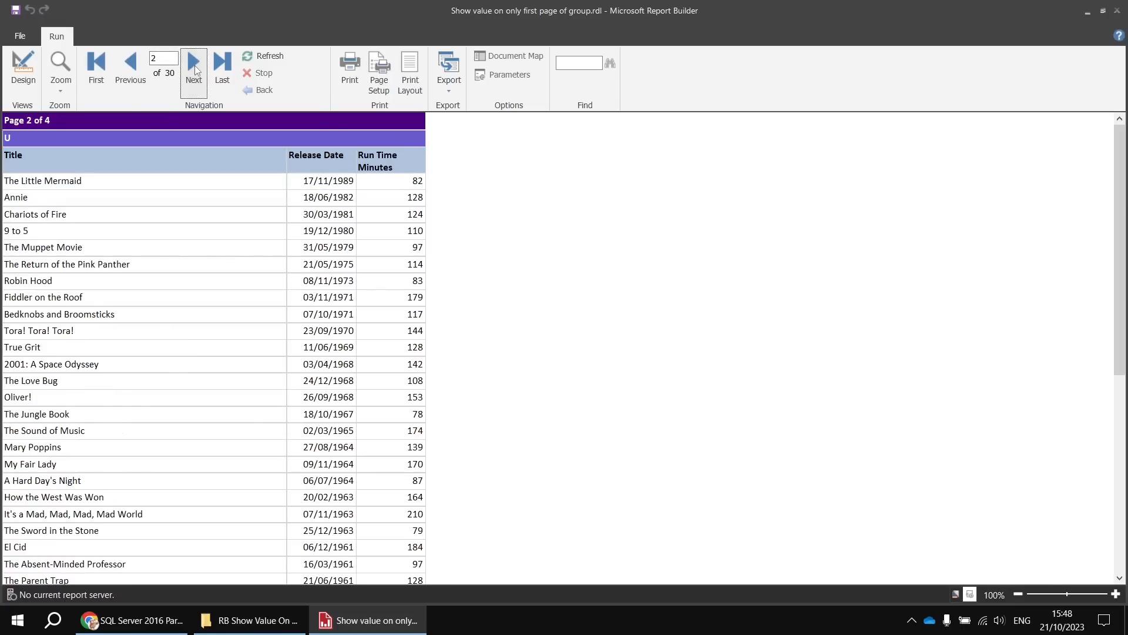
{"action": "left_click", "coordinate": [195, 65]}
{"action": "left_click", "coordinate": [195, 65]}
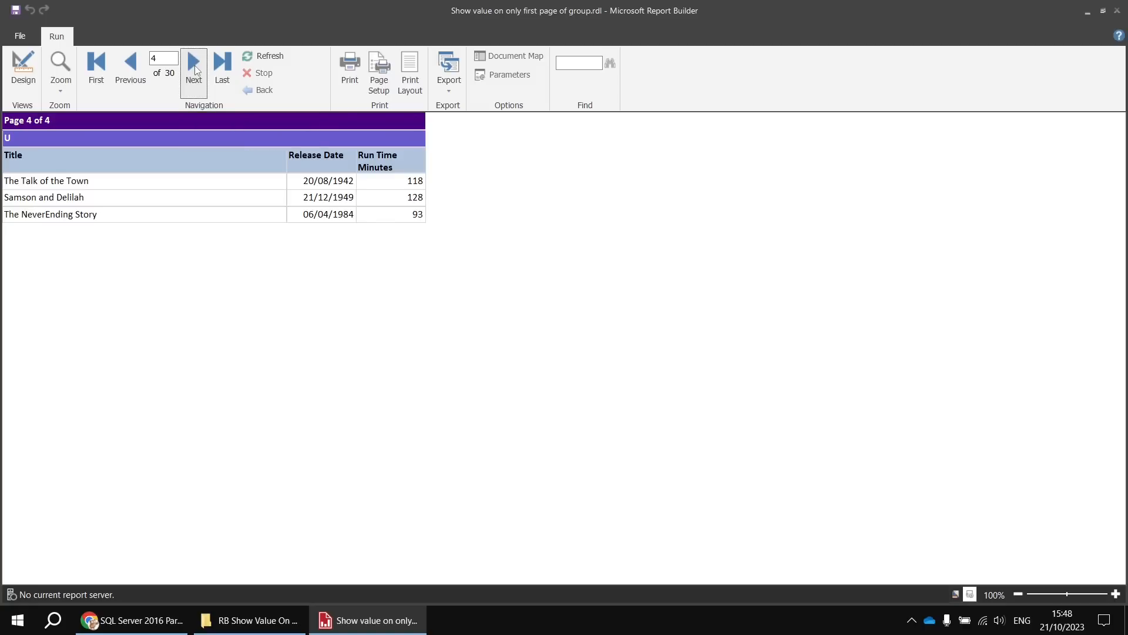
{"action": "left_click", "coordinate": [195, 65]}
{"action": "left_click", "coordinate": [195, 65]}
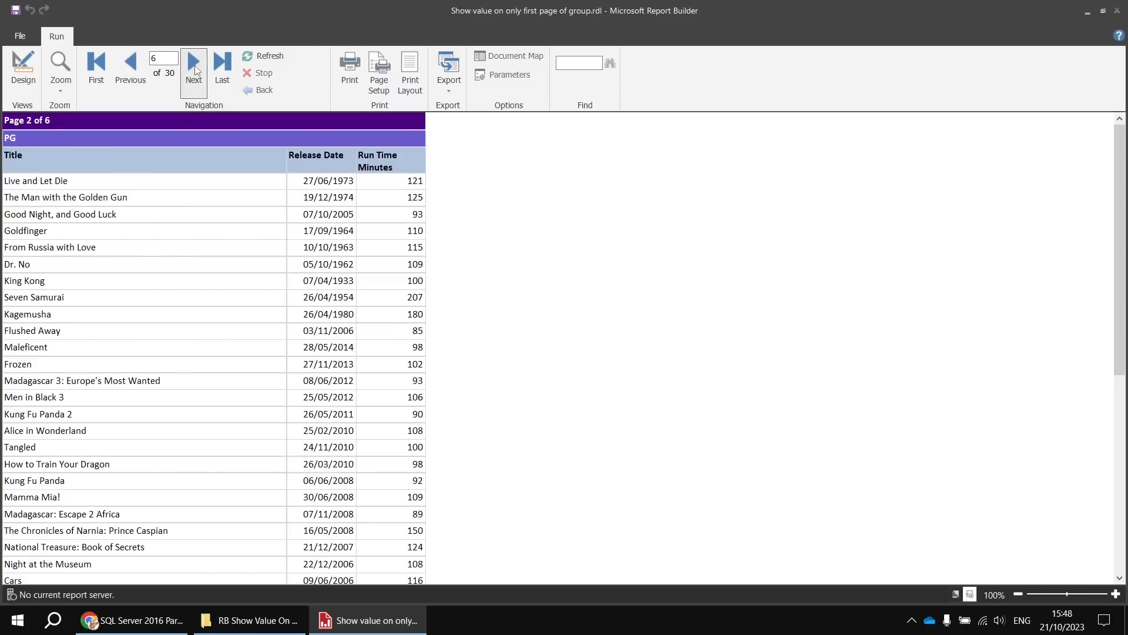
{"action": "left_click", "coordinate": [195, 65]}
{"action": "left_click", "coordinate": [195, 66]}
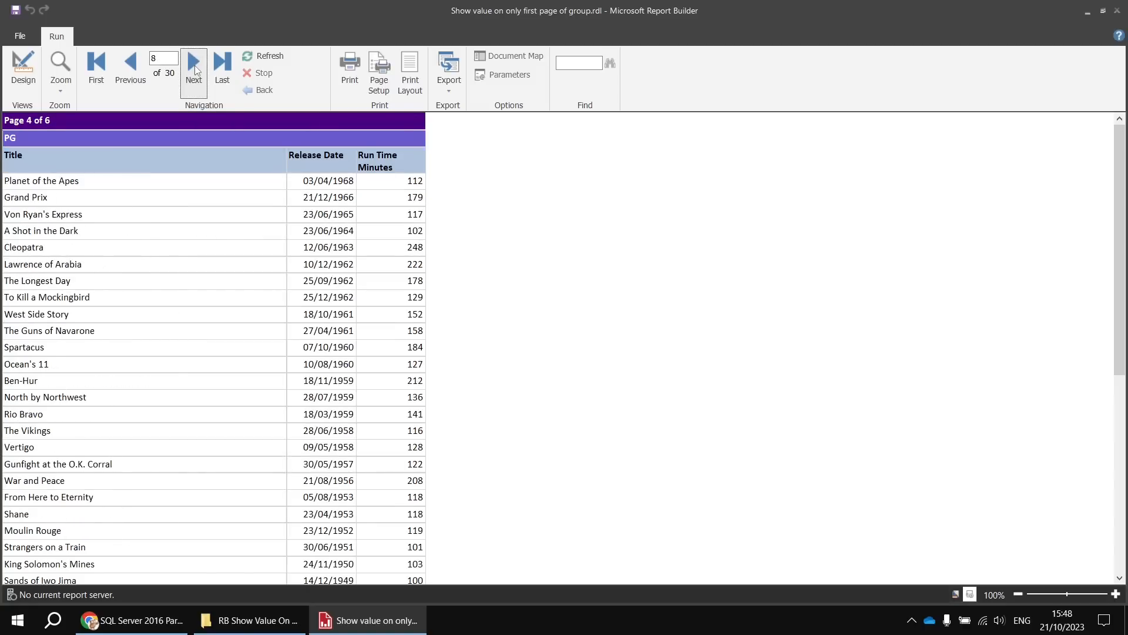
{"action": "left_click", "coordinate": [195, 65]}
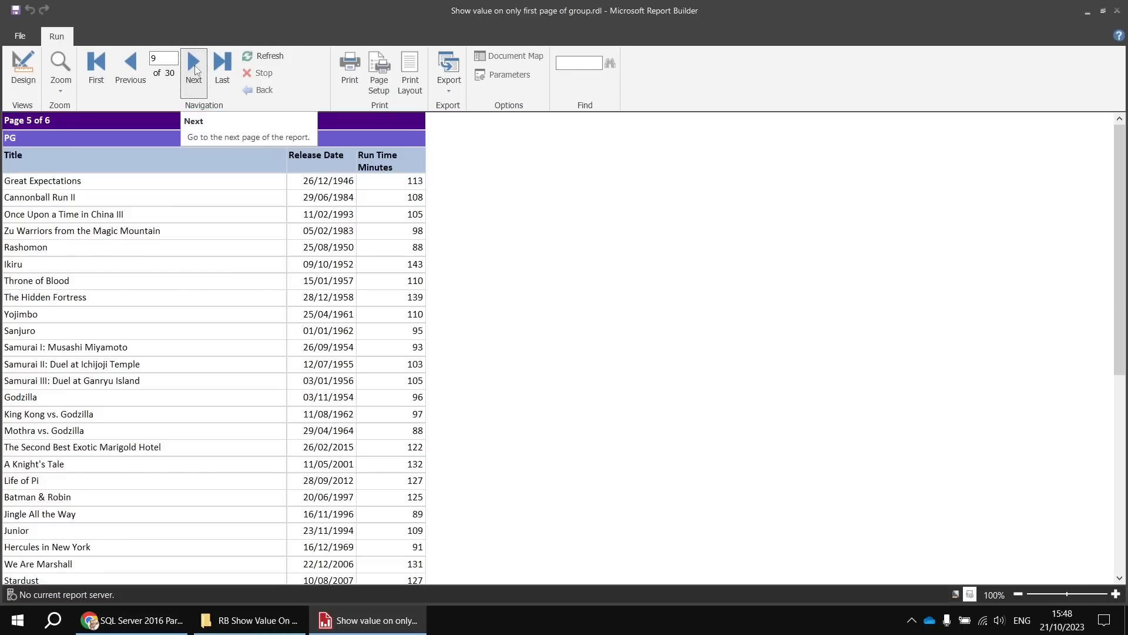
{"action": "left_click", "coordinate": [195, 66]}
{"action": "left_click", "coordinate": [195, 65]}
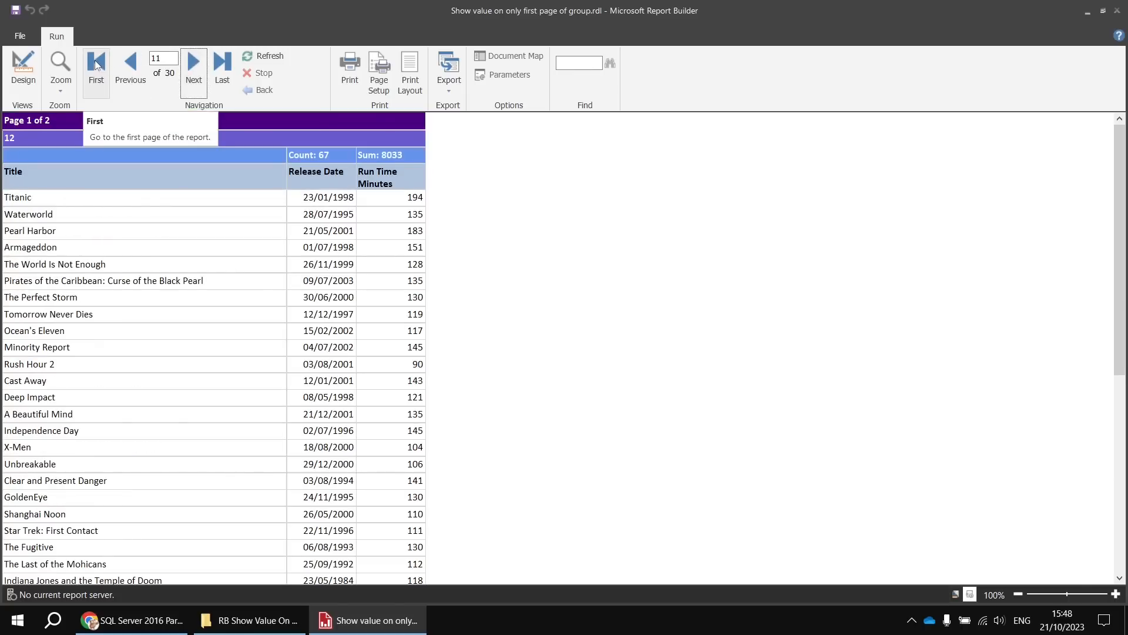
{"action": "left_click", "coordinate": [97, 65]}
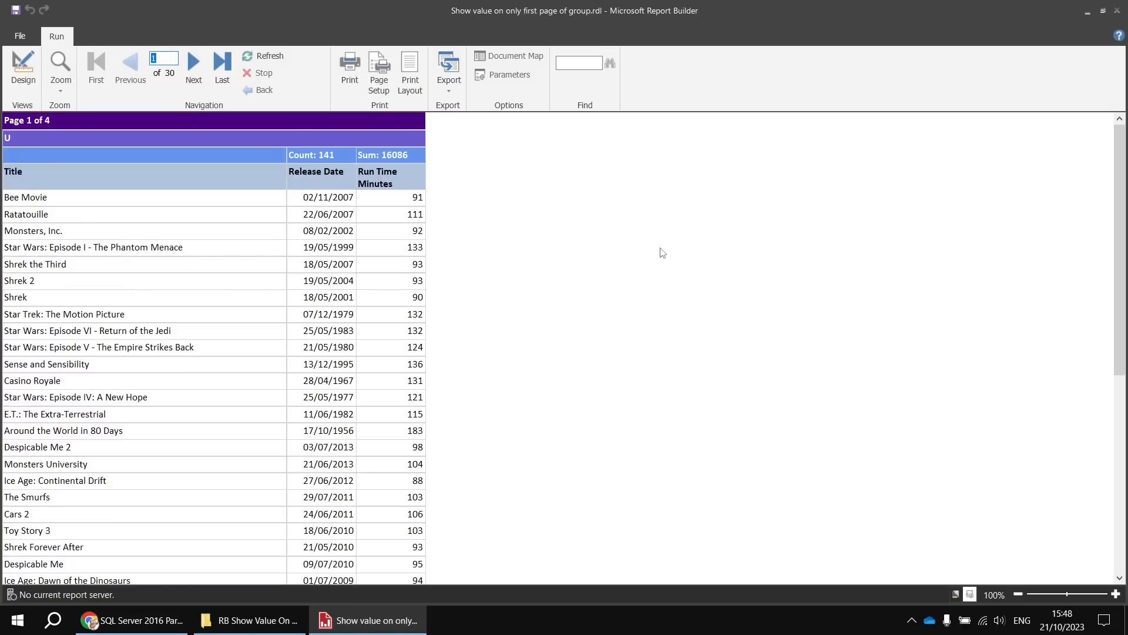